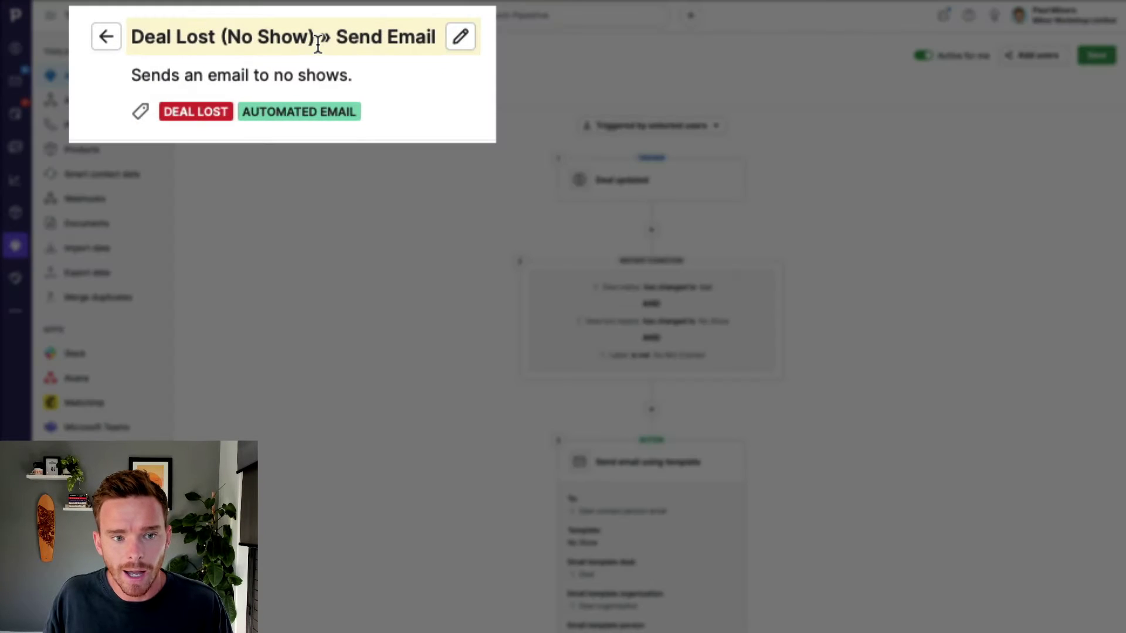
# - Highlight each part of the automation title "Deal Lost (No Show) » Send Email" to examine its naming pattern
pyautogui.moveTo(318, 45); pyautogui.dragTo(121, 38)
pyautogui.click(251, 50)
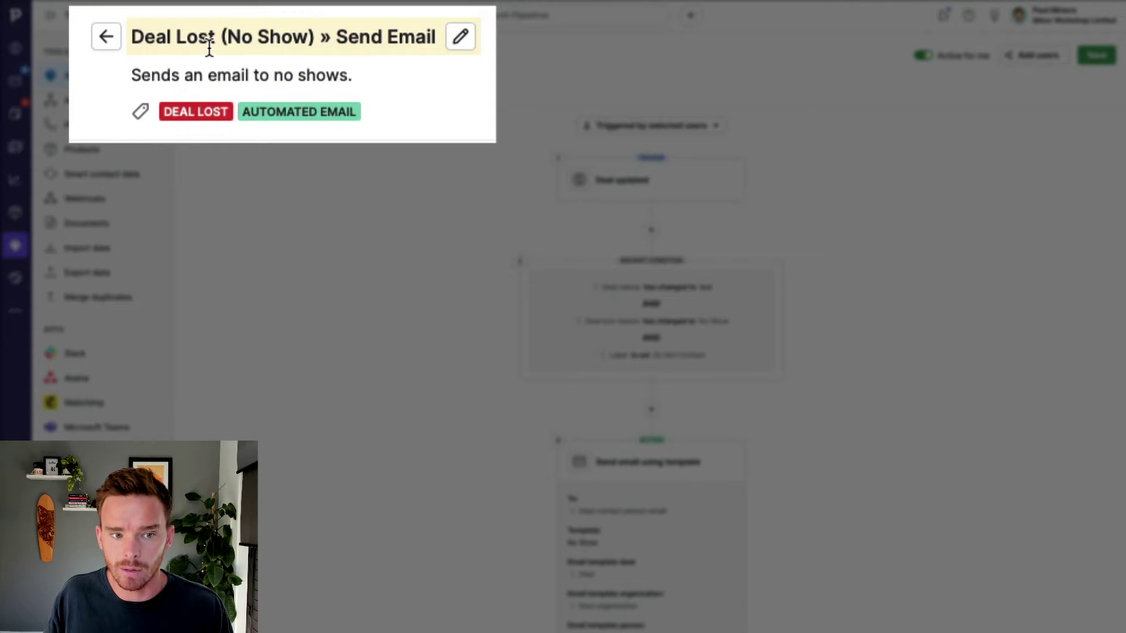
pyautogui.moveTo(228, 41); pyautogui.dragTo(309, 44)
pyautogui.click(425, 253)
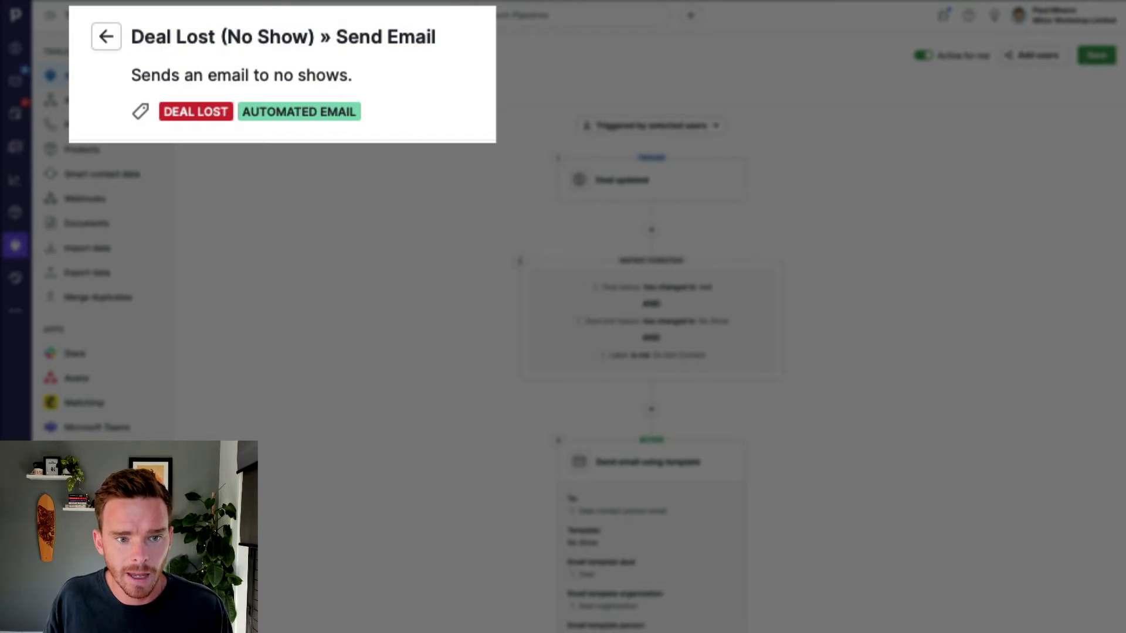
pyautogui.doubleClick(325, 40)
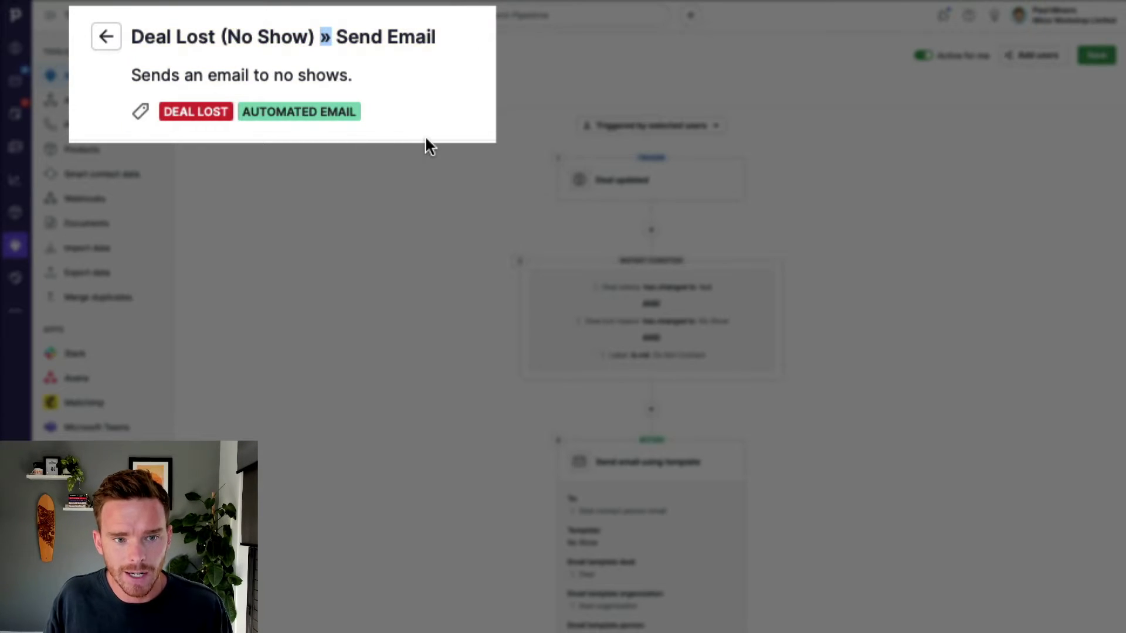
pyautogui.moveTo(339, 42); pyautogui.dragTo(442, 63)
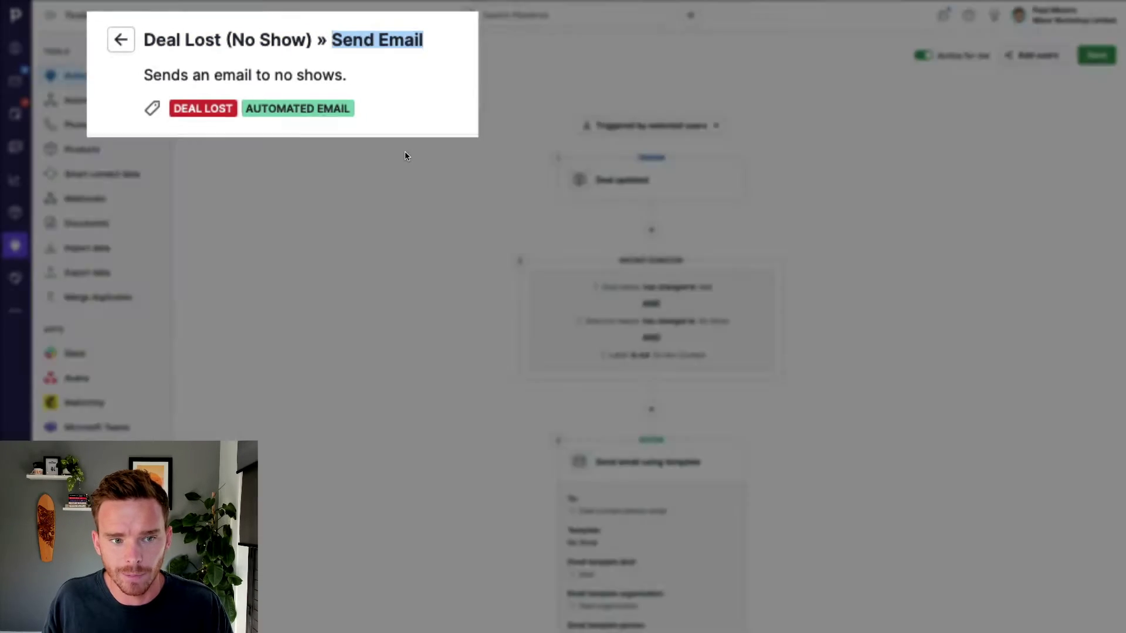
pyautogui.click(522, 165)
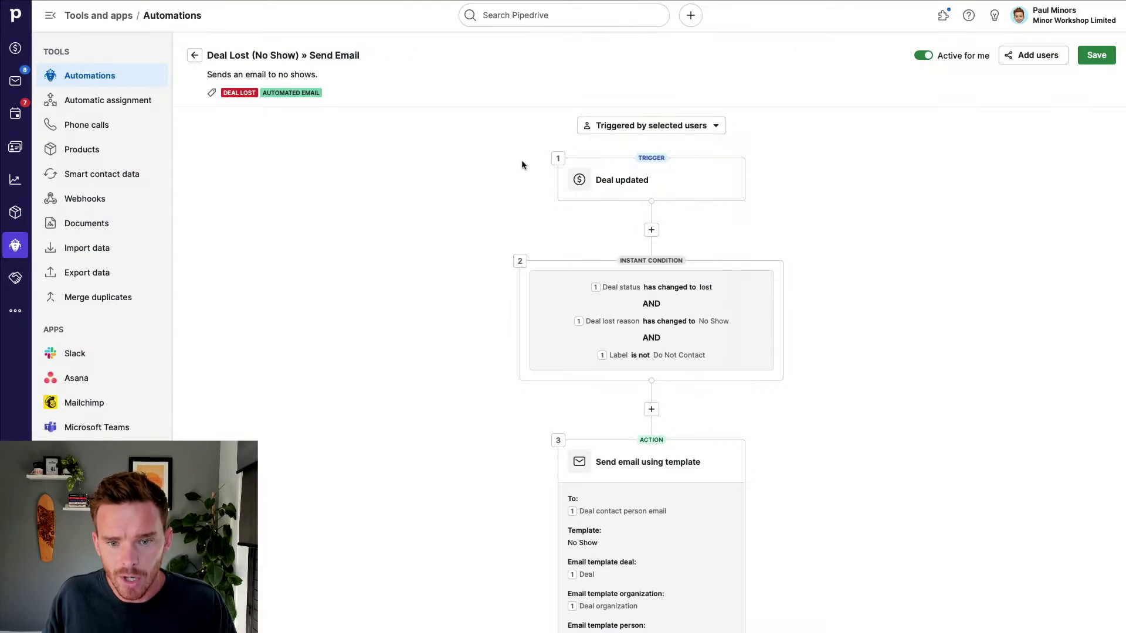
# - Review the no-show automation's flow from its trigger through the instant condition to the email action
pyautogui.scroll(-1, 769, 231)
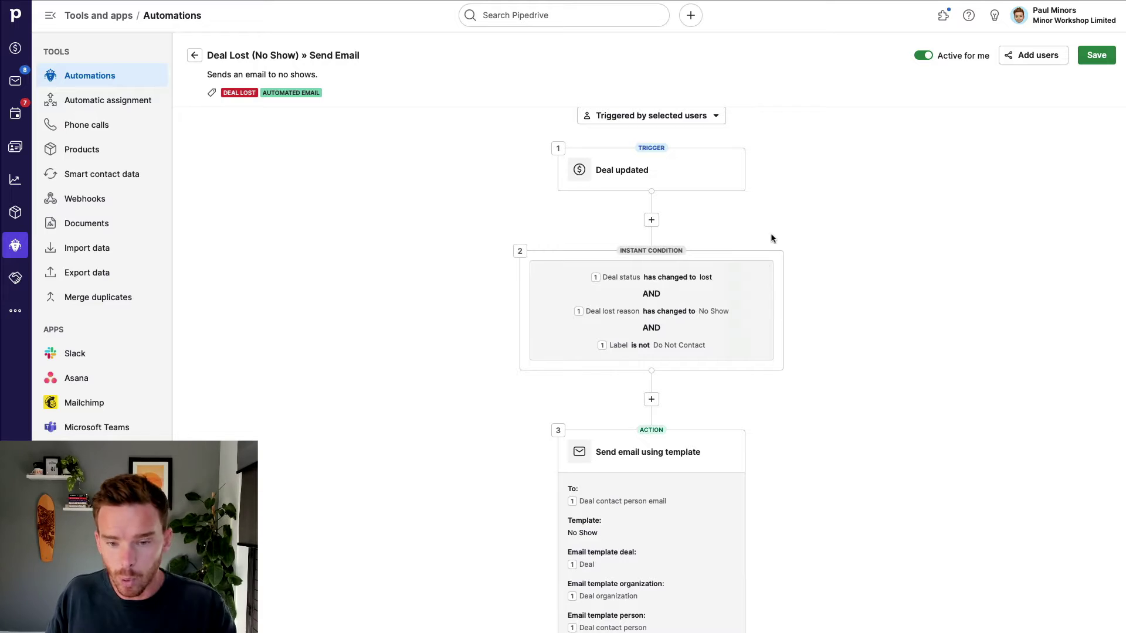
pyautogui.moveTo(764, 268)
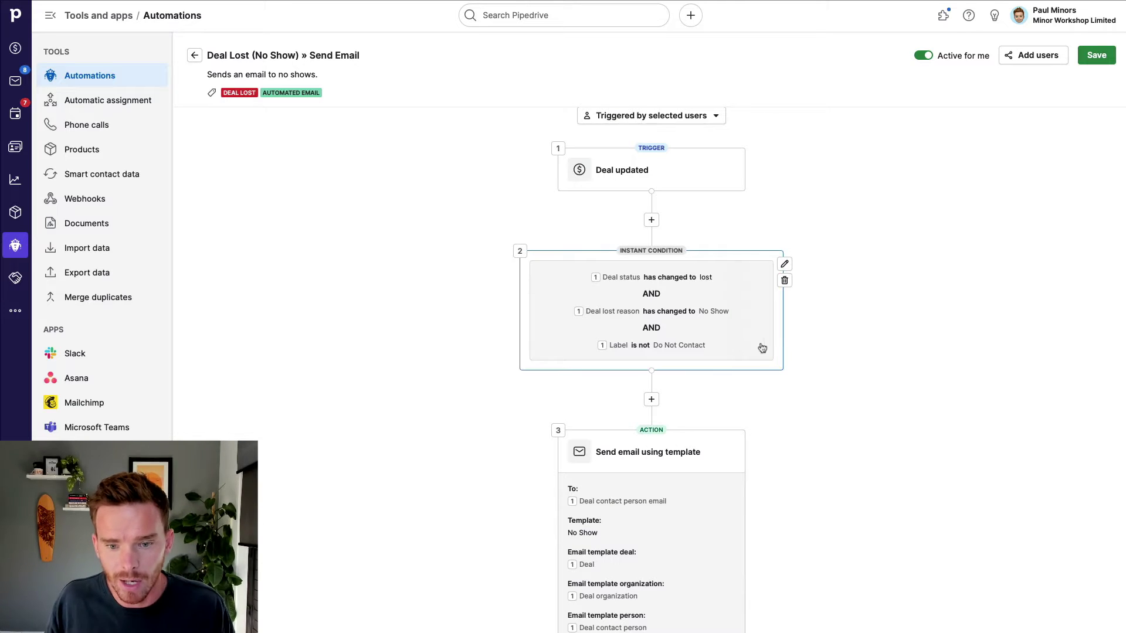
pyautogui.scroll(1, 664, 165)
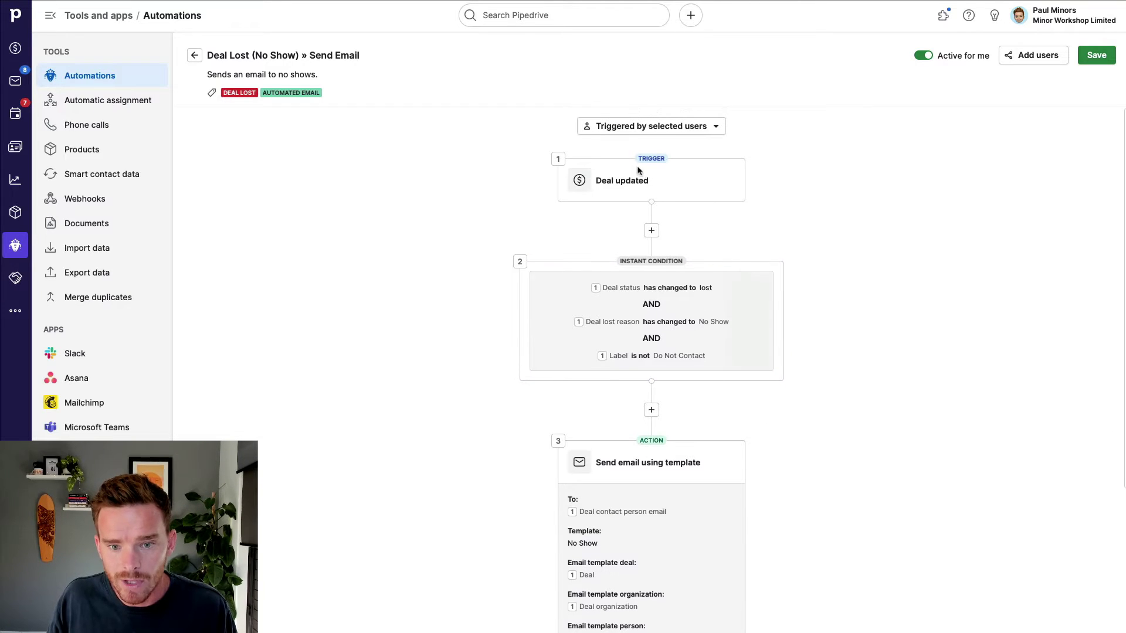
pyautogui.scroll(-5, 654, 171)
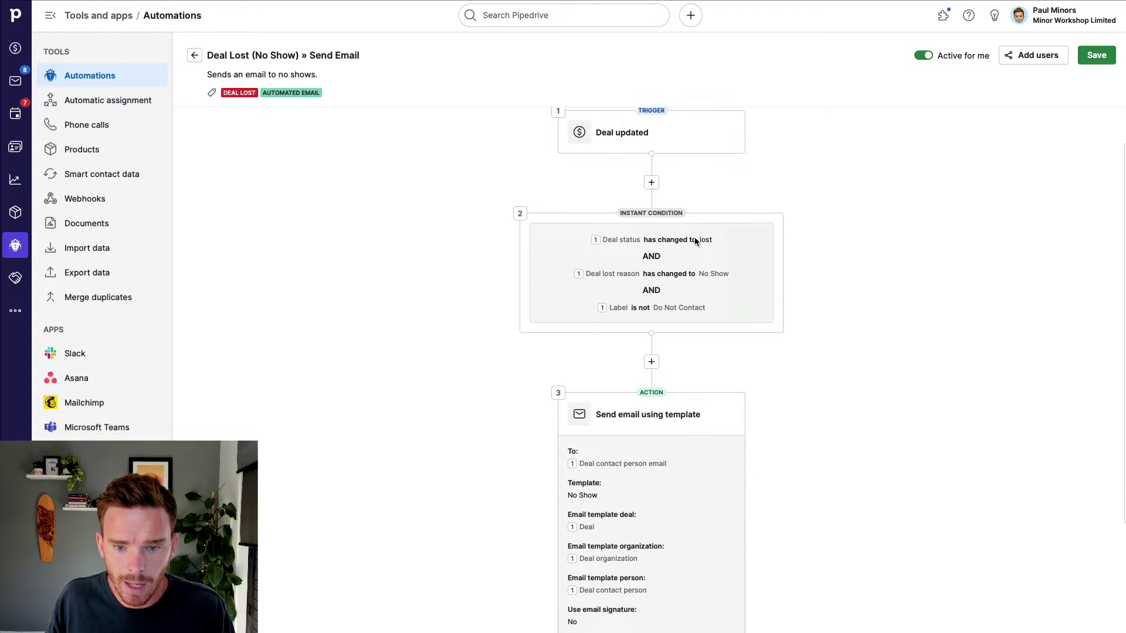
# - Inspect the instant condition's deal status, deal lost reason and label rules, and close it without applying changes
pyautogui.click(757, 247)
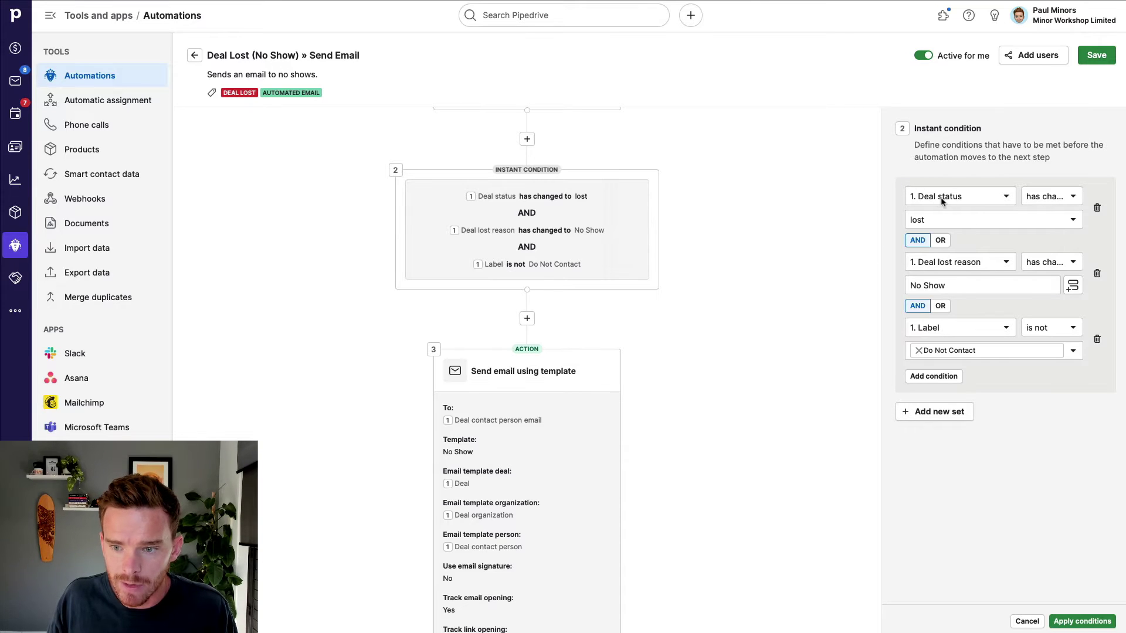
pyautogui.click(1054, 203)
pyautogui.click(1054, 203)
pyautogui.click(1014, 228)
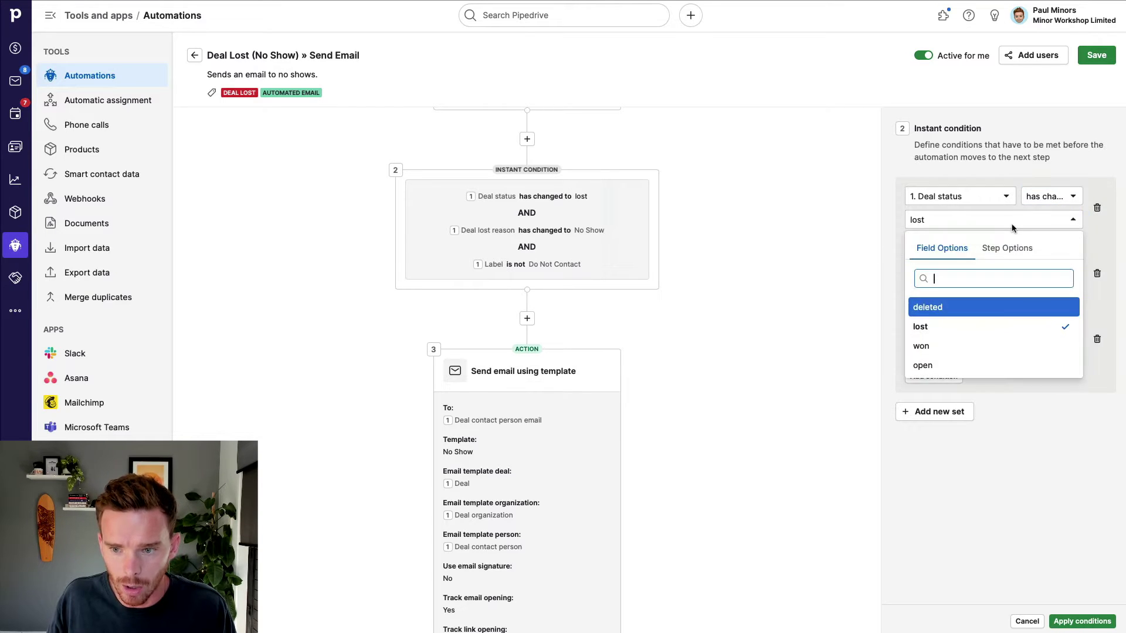
pyautogui.press('Escape')
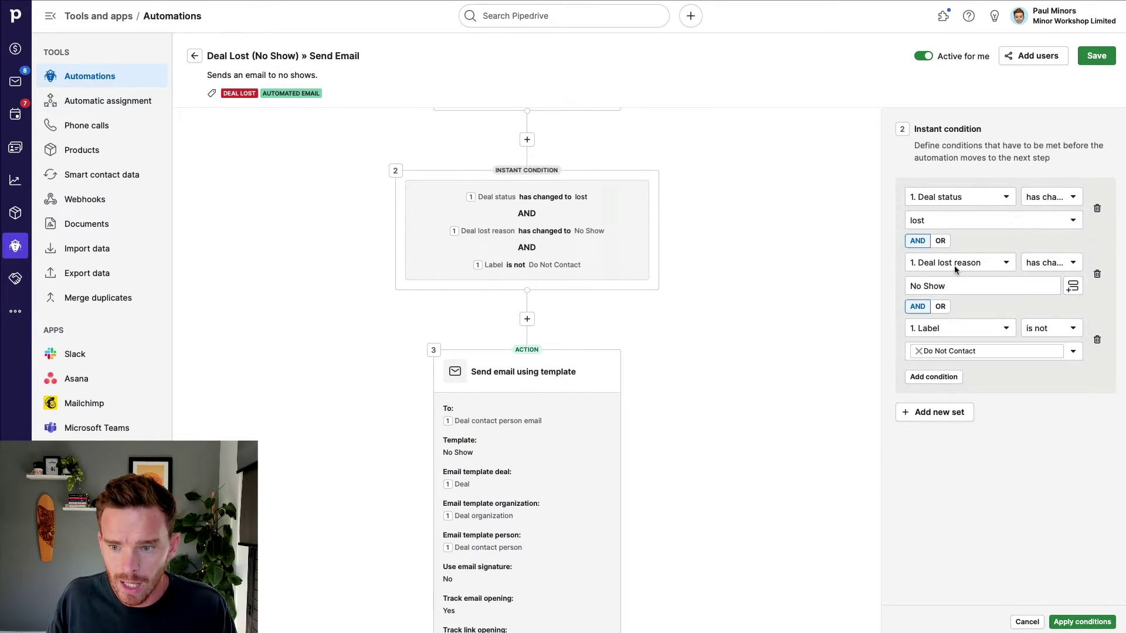
pyautogui.click(1034, 267)
pyautogui.press('Escape')
pyautogui.click(993, 287)
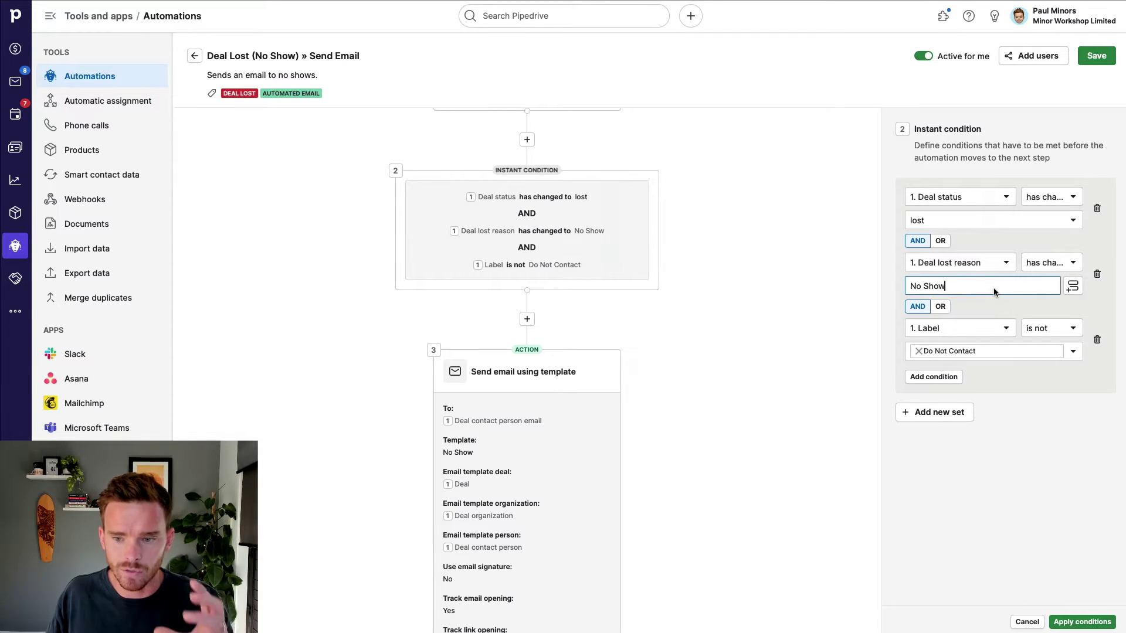
pyautogui.click(943, 329)
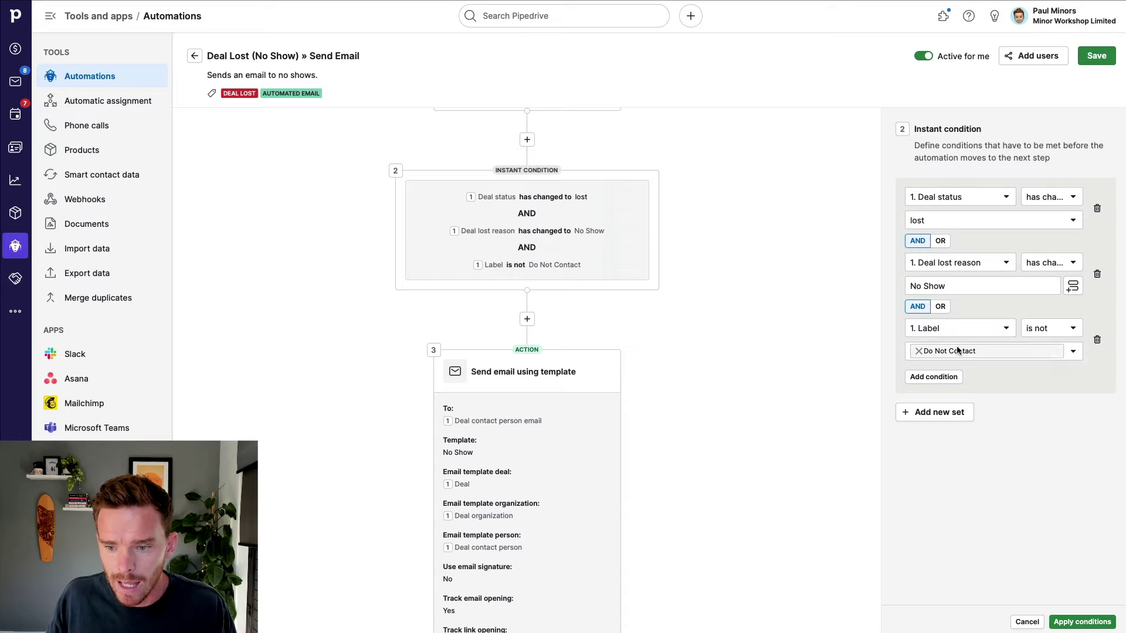
pyautogui.click(955, 327)
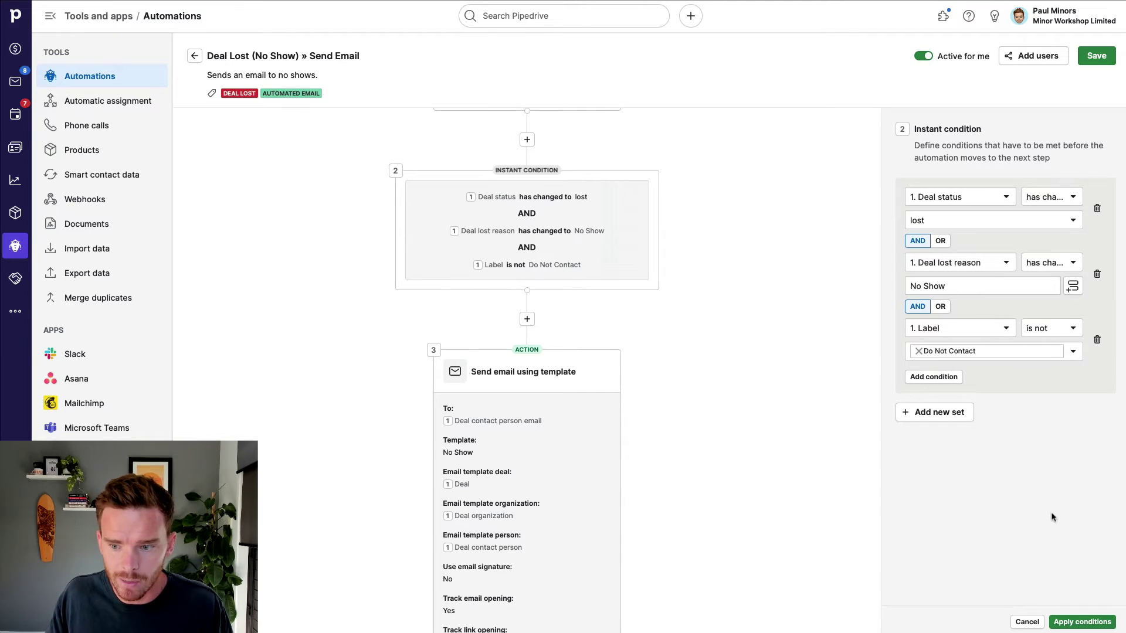
pyautogui.click(1026, 621)
# - Inspect the Send email using template action and the No Show template's sign-off, and close the action without applying changes
pyautogui.click(719, 346)
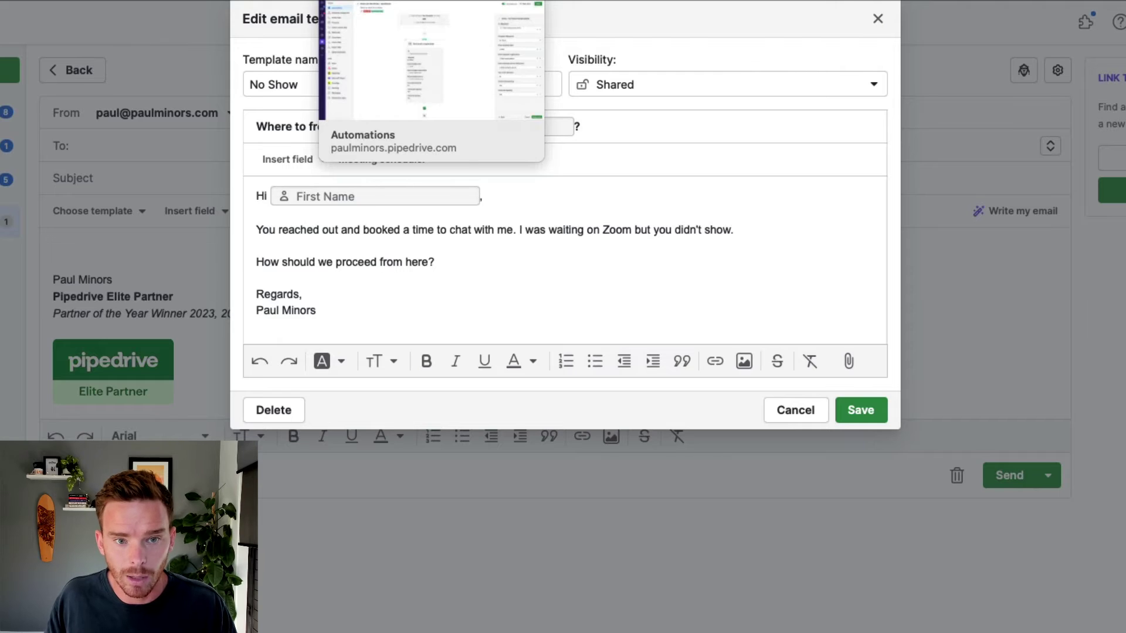
pyautogui.click(364, 0)
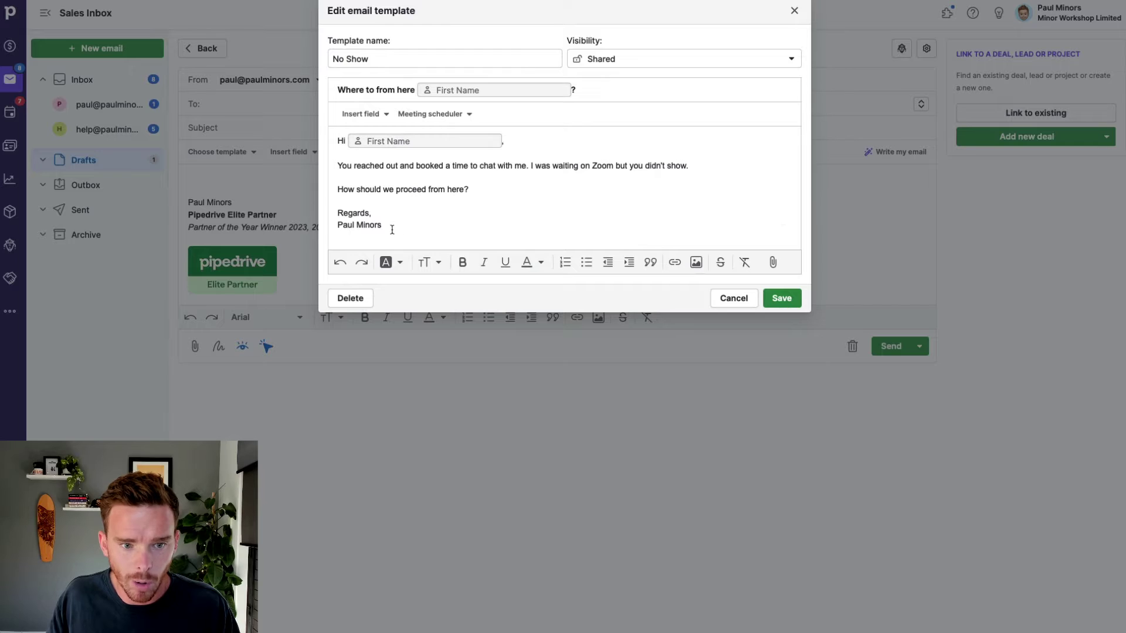
pyautogui.moveTo(391, 227); pyautogui.dragTo(322, 217)
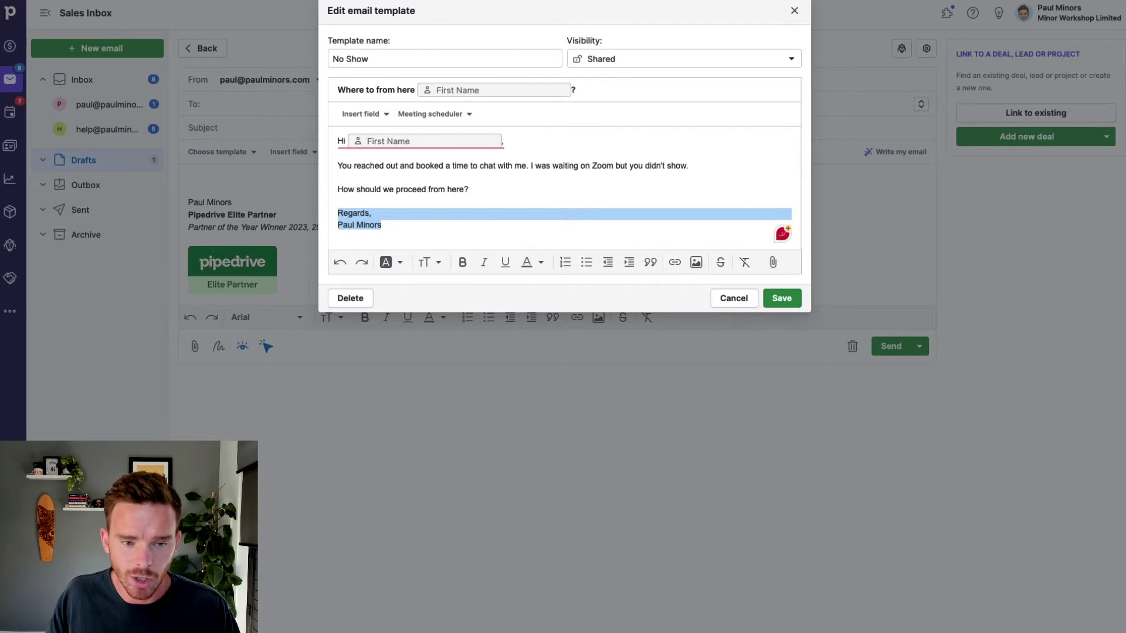
pyautogui.click(422, 1)
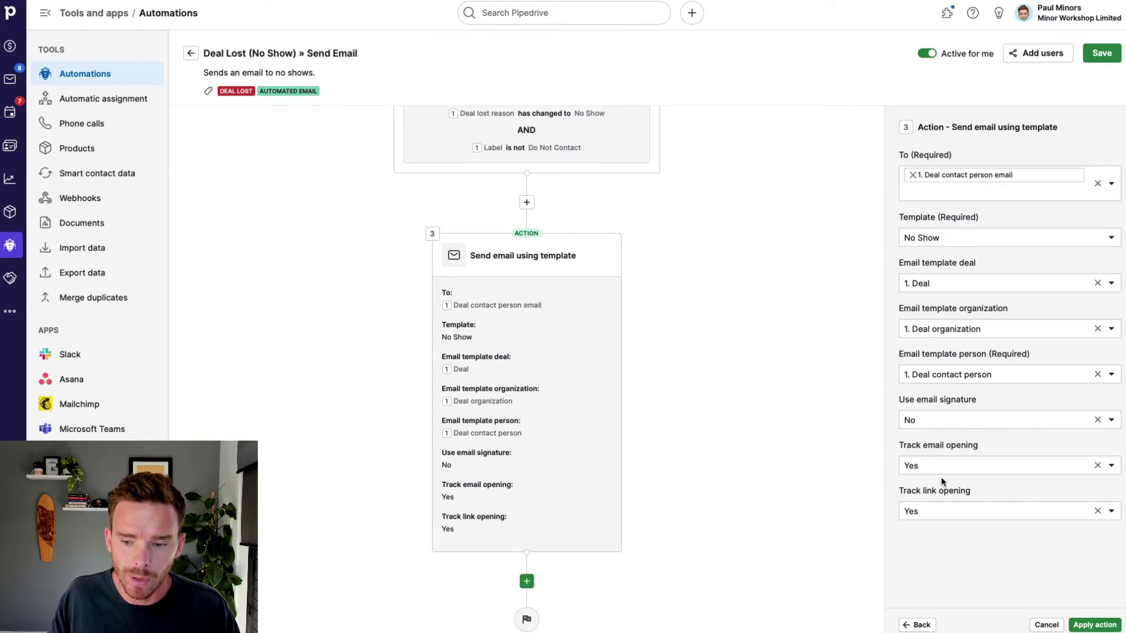
pyautogui.click(1050, 625)
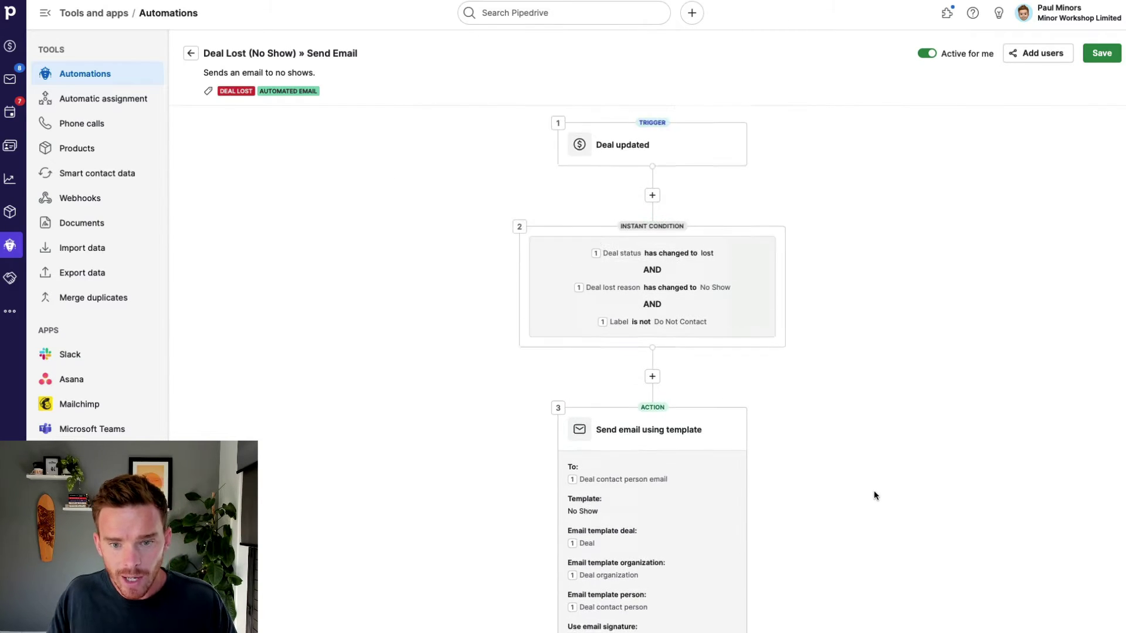
# - Return to the automations list and open "Deal Created in 'Prospect' » Create Follow up Activities" for editing
pyautogui.scroll(-3, 887, 492)
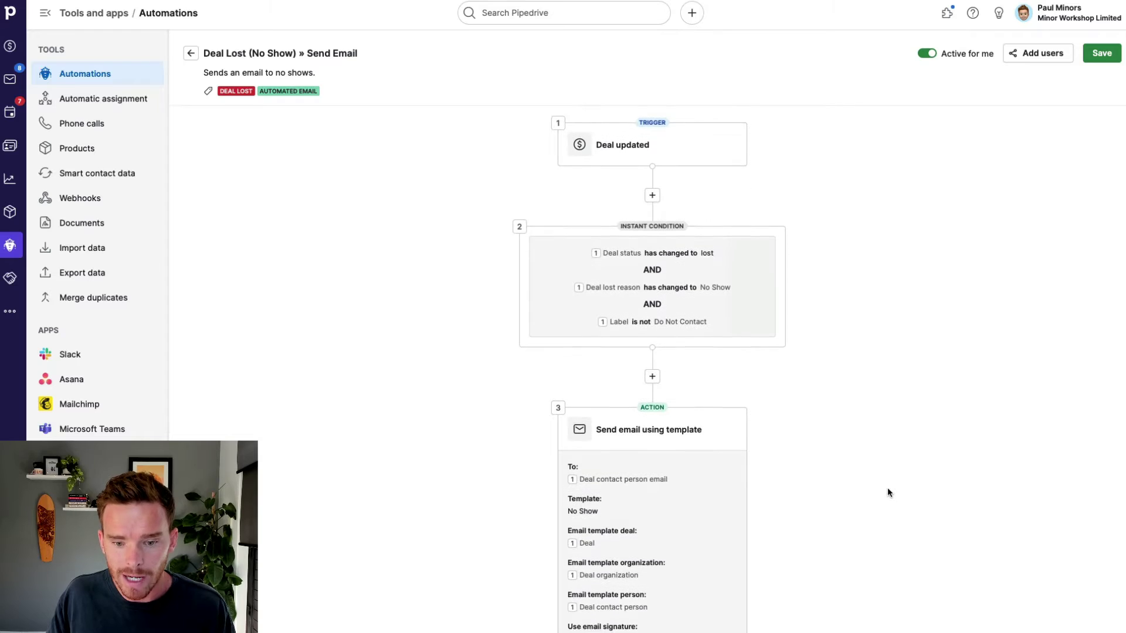
pyautogui.scroll(3, 889, 494)
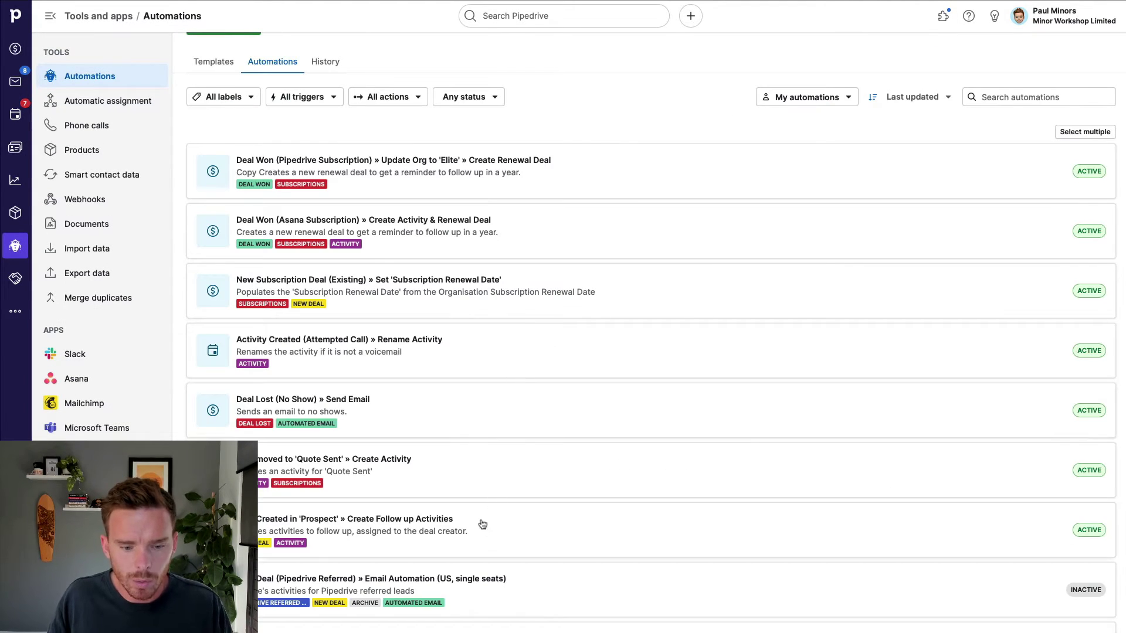
pyautogui.scroll(-1, 507, 471)
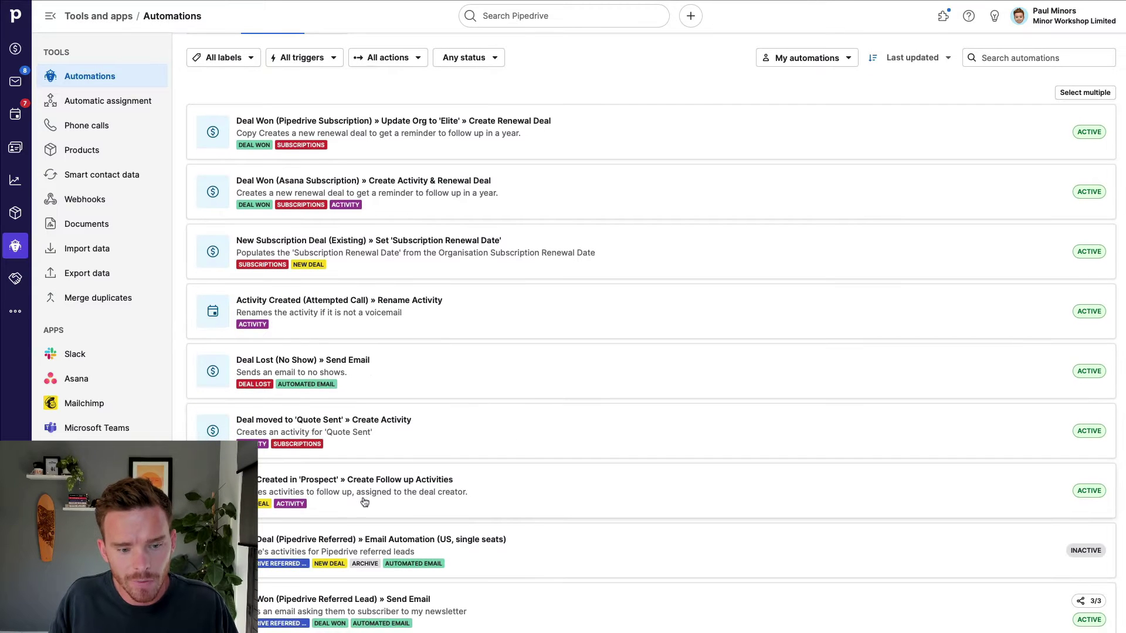
pyautogui.click(411, 498)
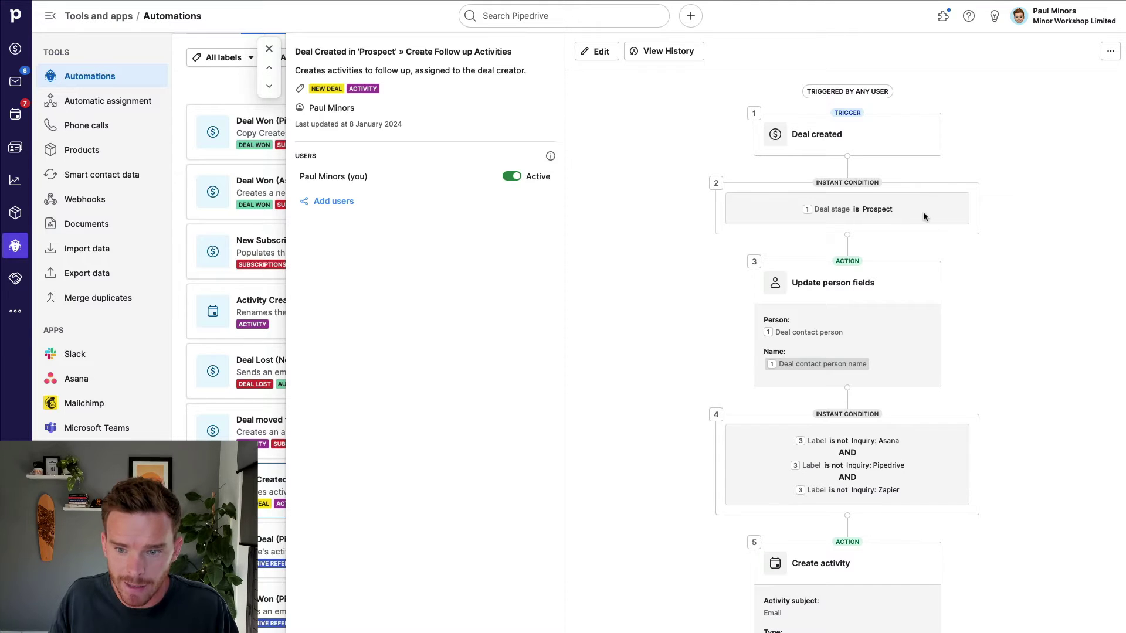
pyautogui.scroll(-1, 925, 216)
pyautogui.scroll(-1, 925, 216)
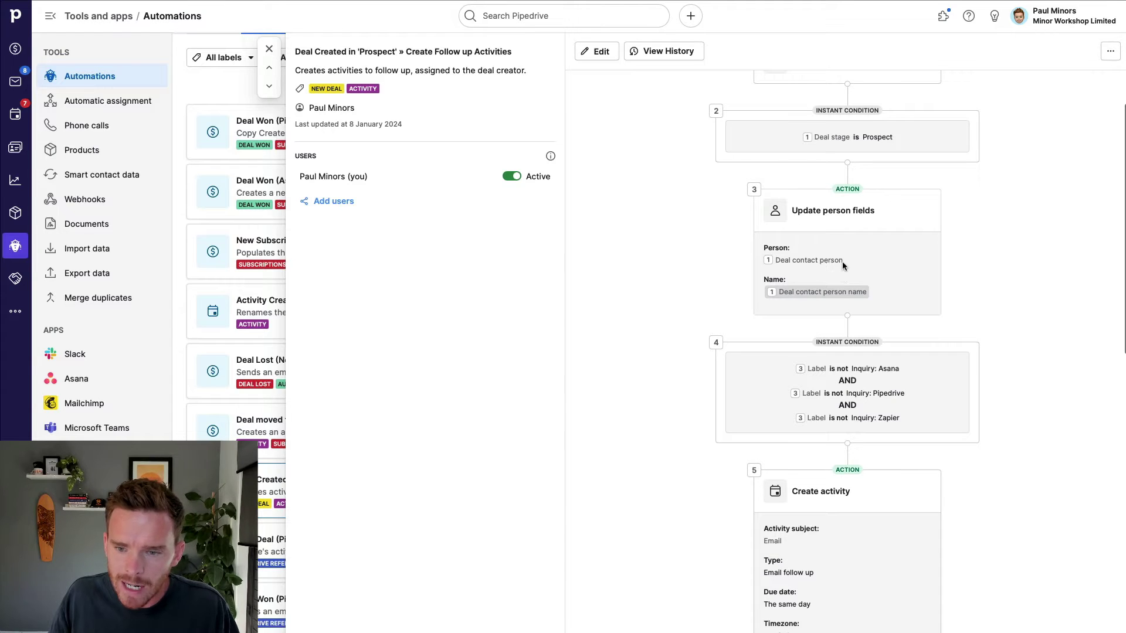
pyautogui.click(596, 51)
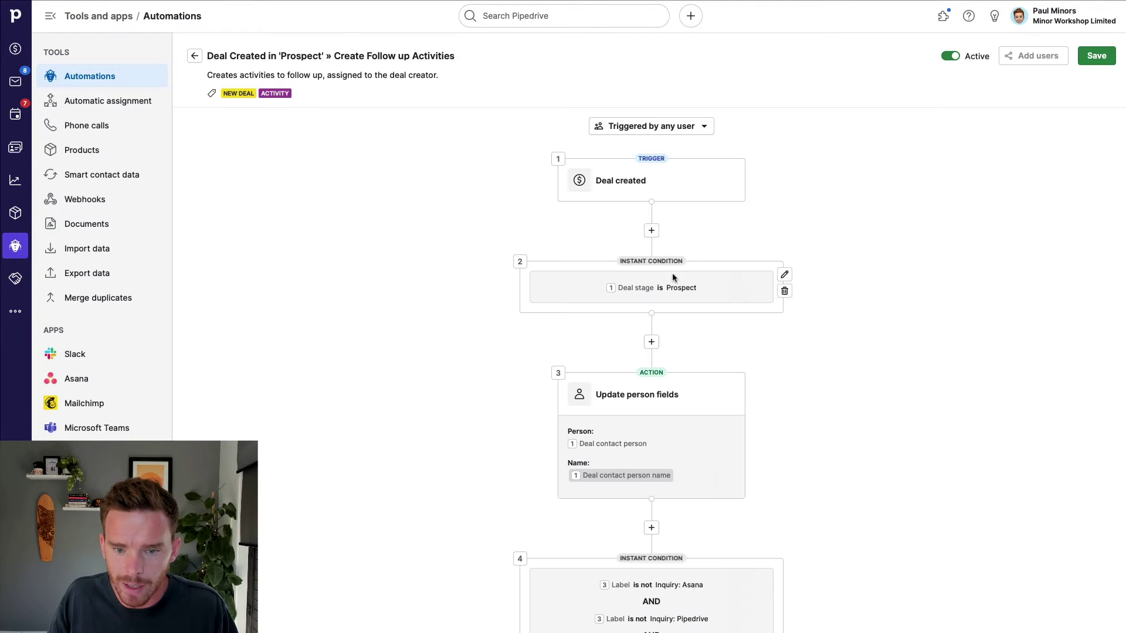
# - Inspect the deal stage condition, the Update person fields action and the inquiry label condition in the Prospect automation
pyautogui.click(674, 307)
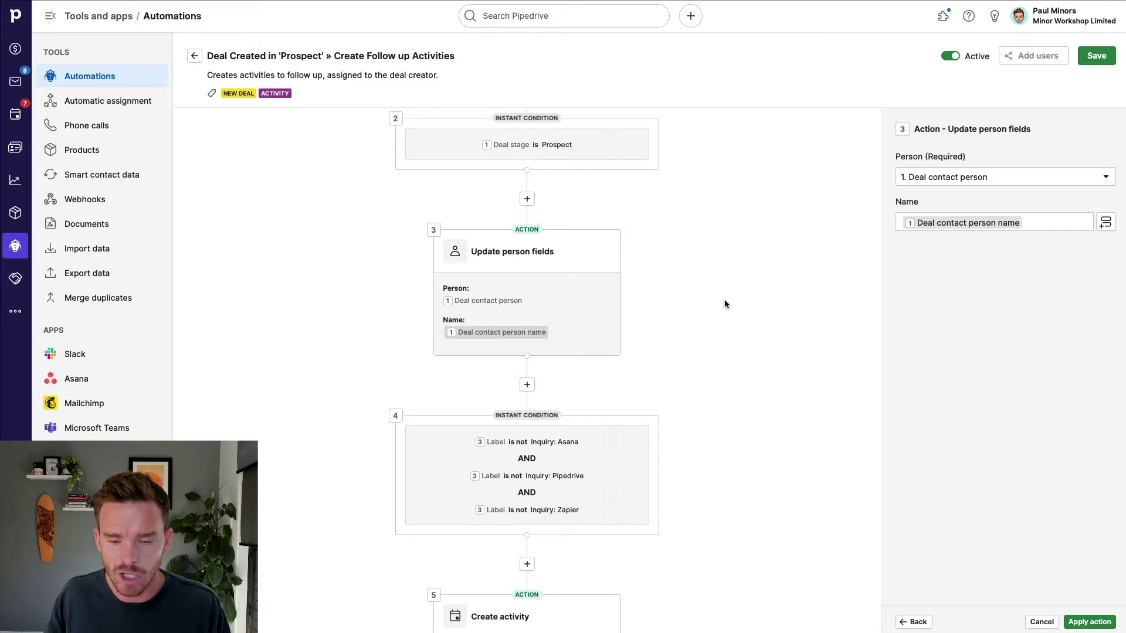
pyautogui.scroll(-3, 724, 299)
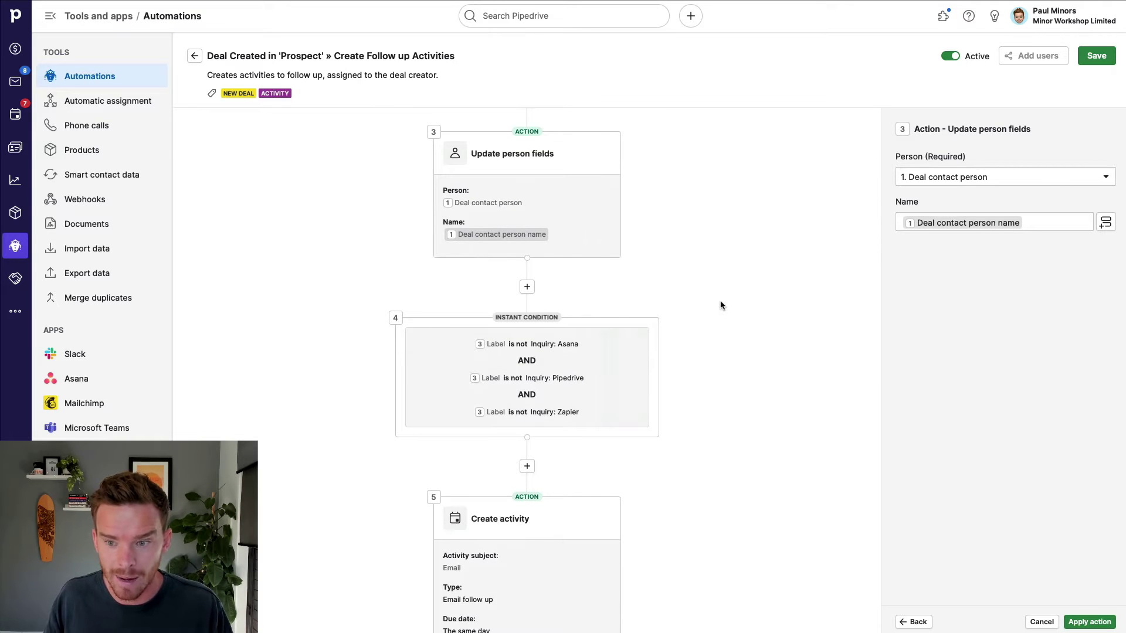
pyautogui.click(555, 412)
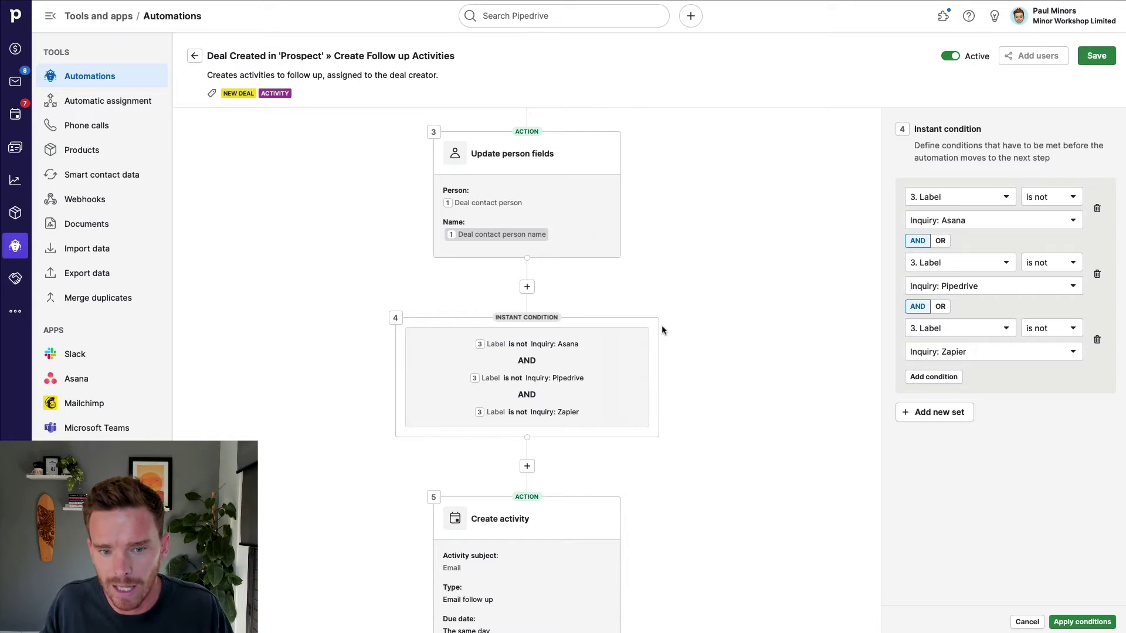
# - Inspect the settings of both Create activity actions, including the due date, assignee and note of the second one
pyautogui.scroll(-8, 713, 413)
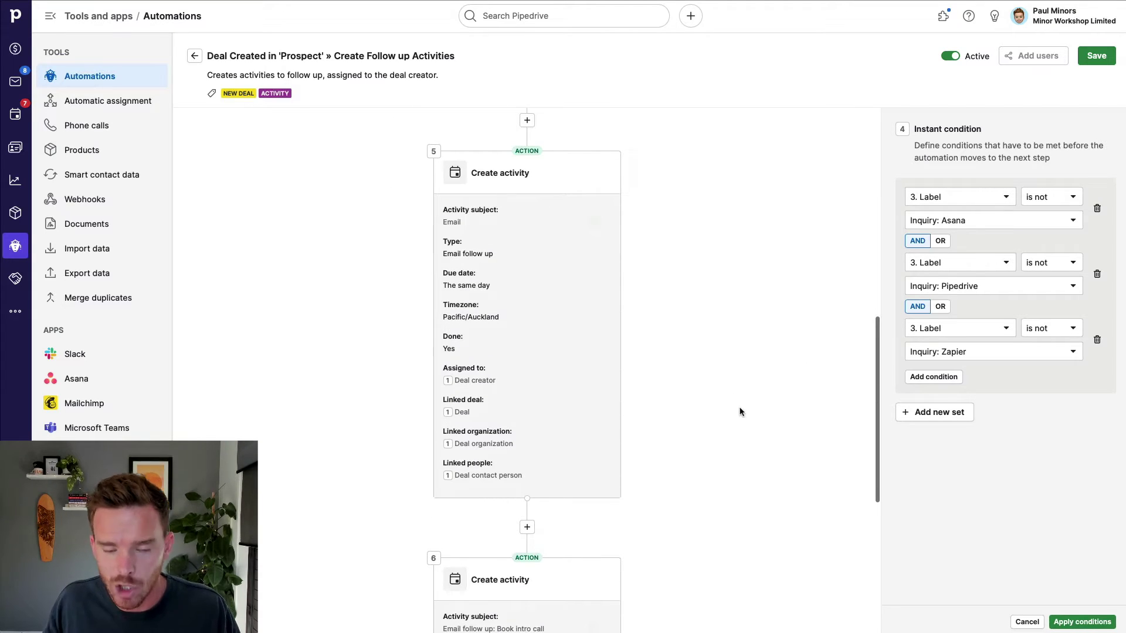
pyautogui.click(581, 279)
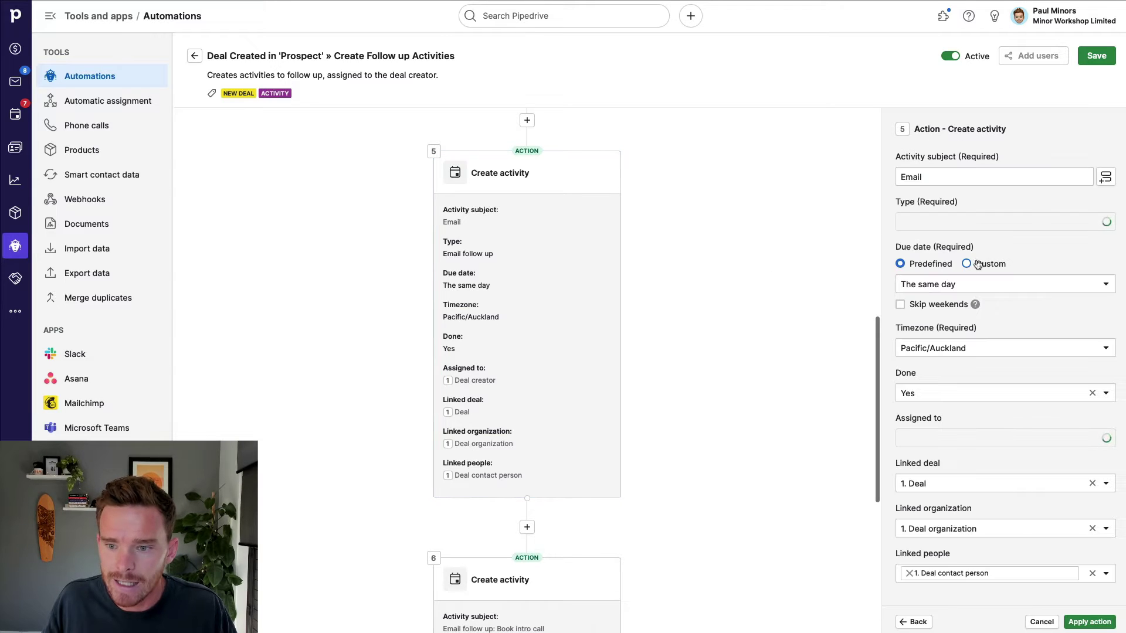
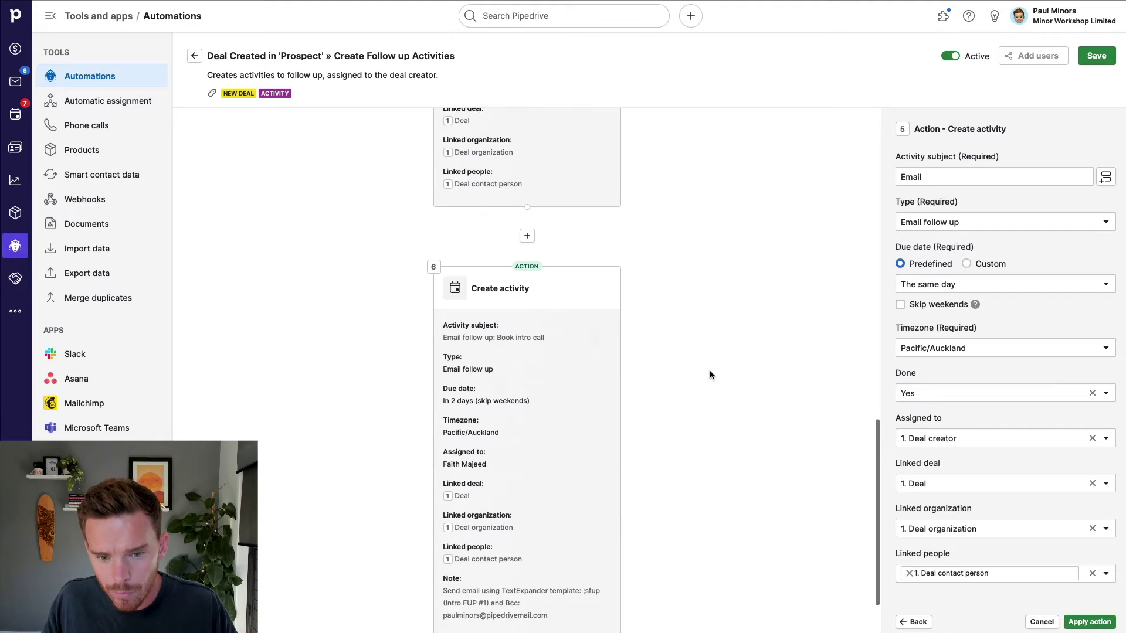
pyautogui.click(603, 301)
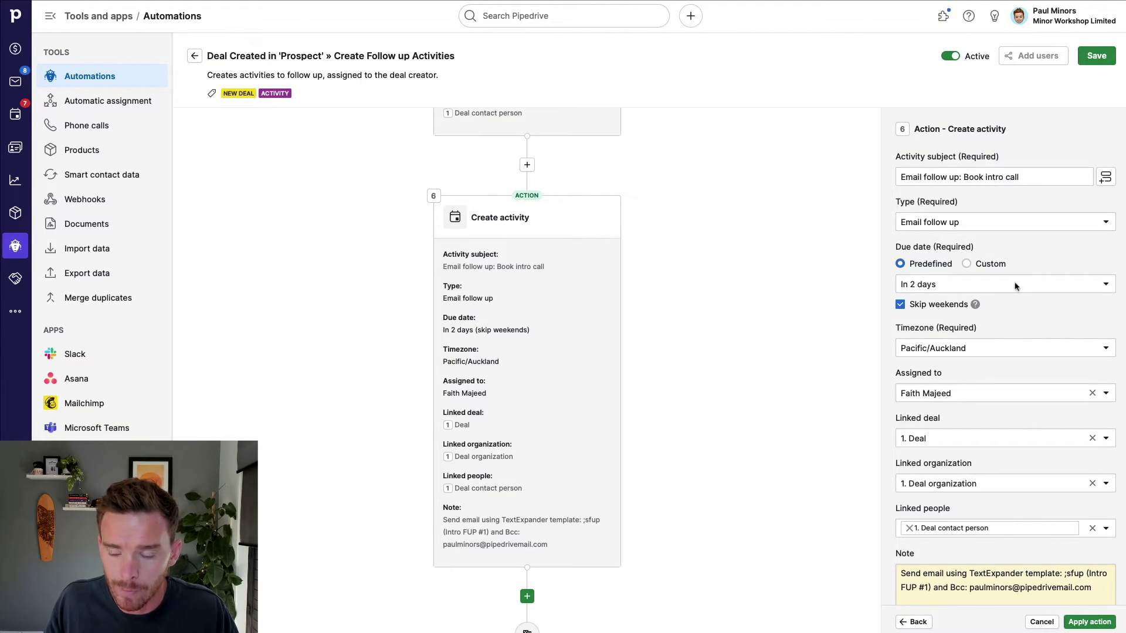
pyautogui.scroll(-3, 944, 275)
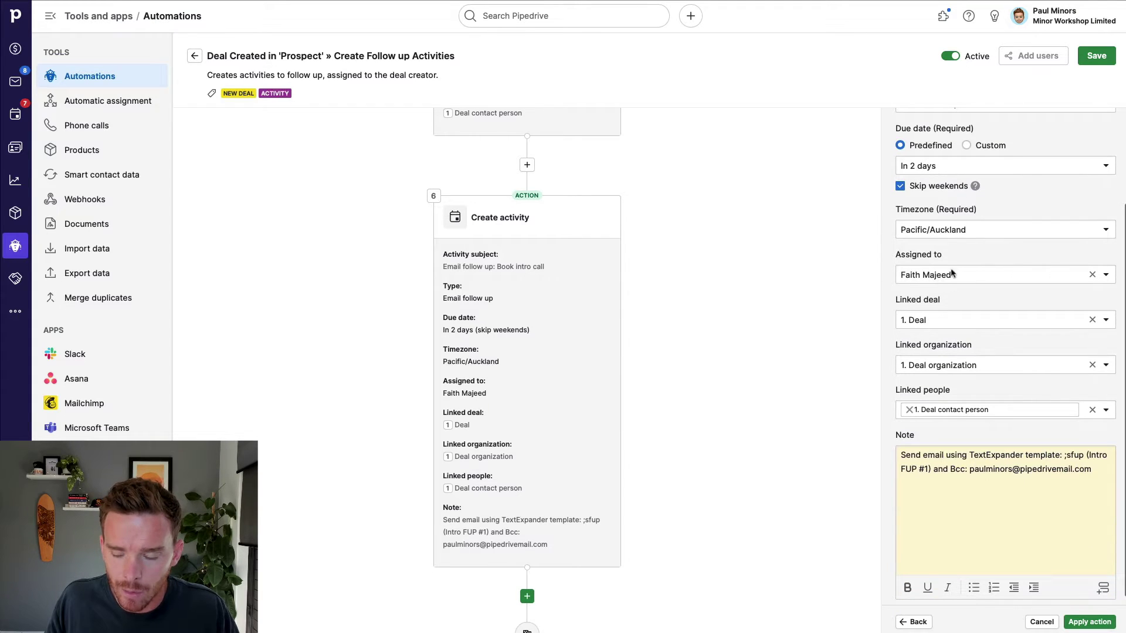
pyautogui.click(1075, 492)
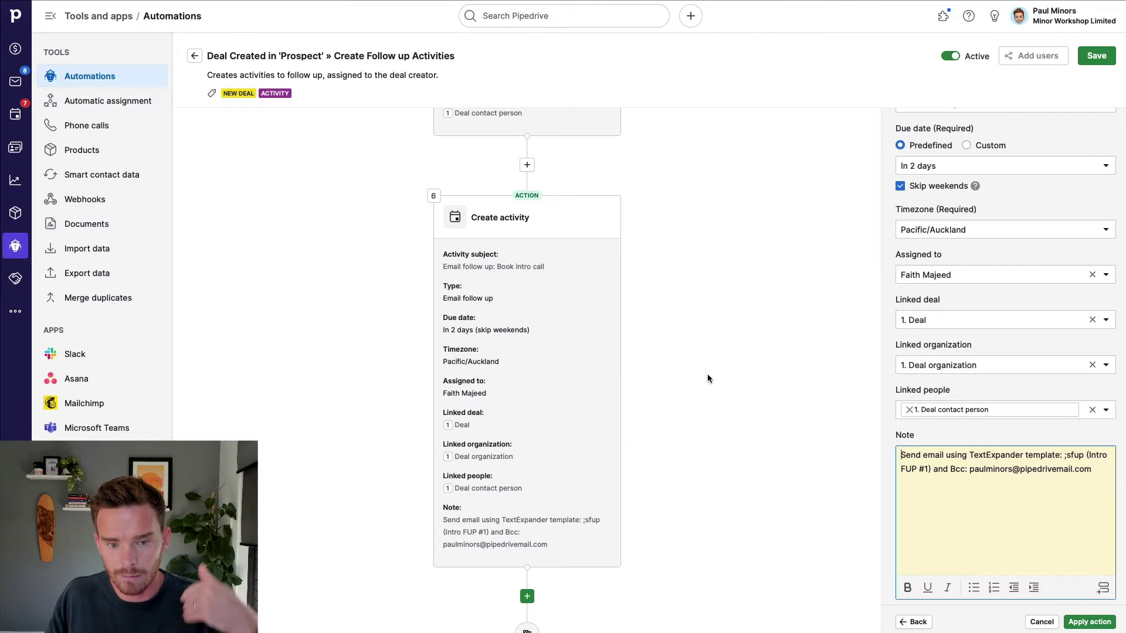
# - Close the second Create activity action without applying changes and return to the automations list
pyautogui.click(1035, 625)
pyautogui.scroll(5, 663, 263)
pyautogui.scroll(10, 655, 269)
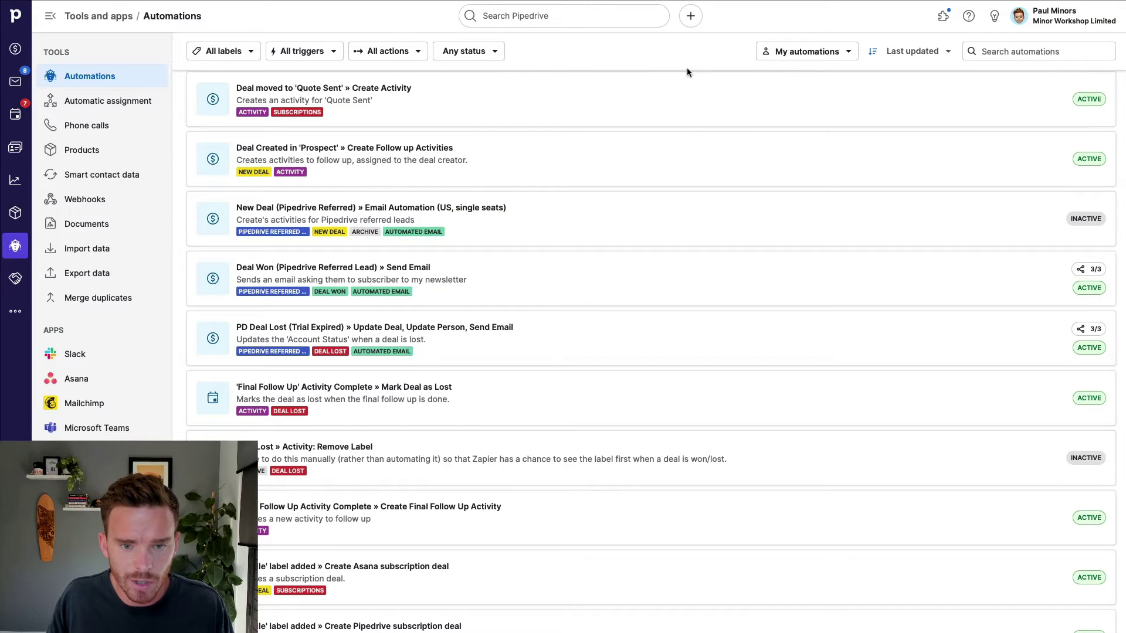
# - Create a deal for the existing Minor Workshop contact in the Prospect stage of the Consulting pipeline
pyautogui.click(691, 16)
pyautogui.click(717, 75)
pyautogui.write('Warwick')
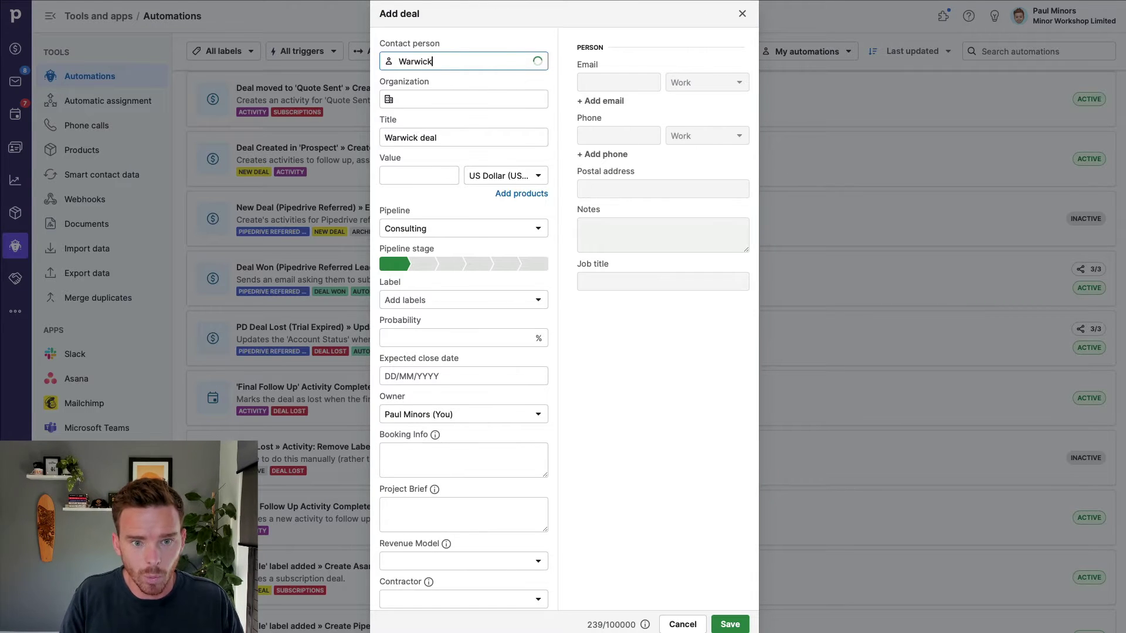
pyautogui.click(491, 132)
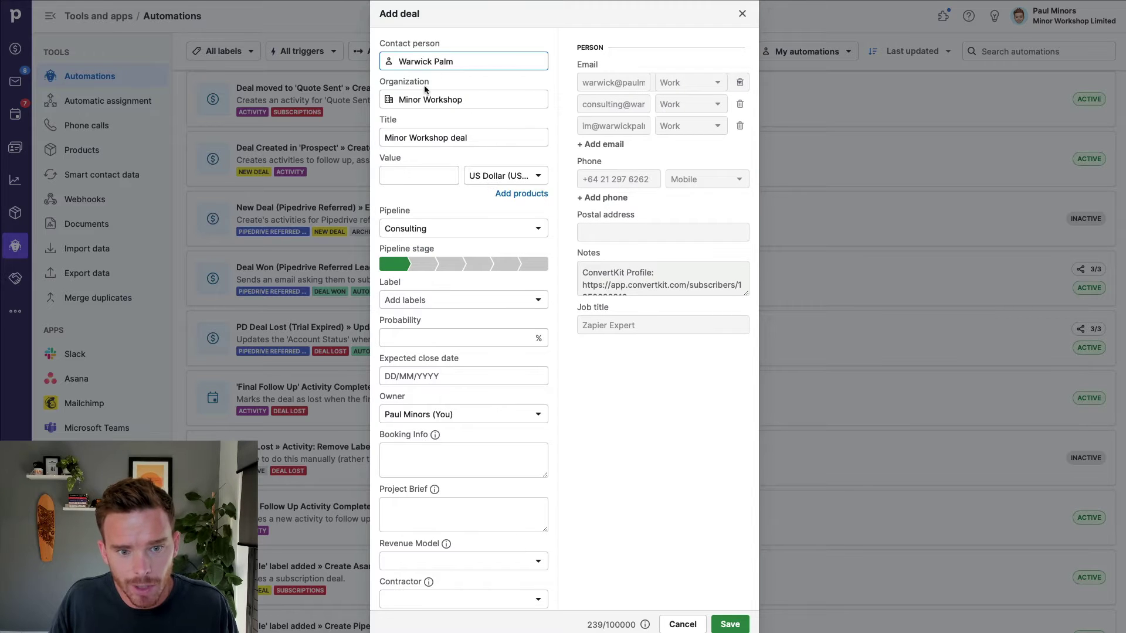
pyautogui.click(424, 265)
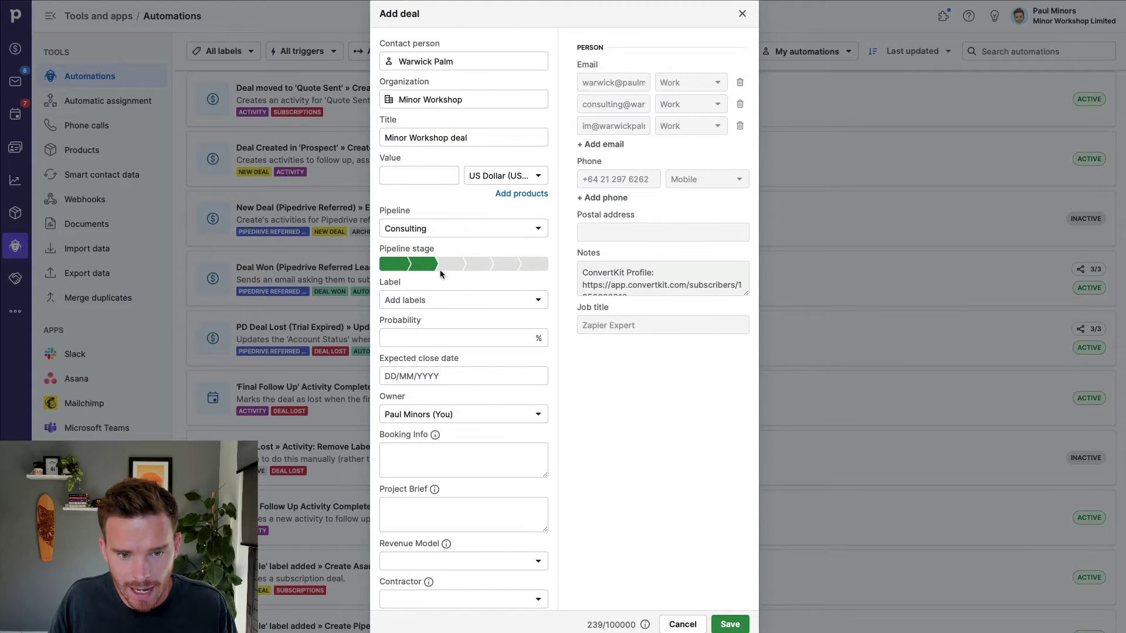
pyautogui.click(731, 624)
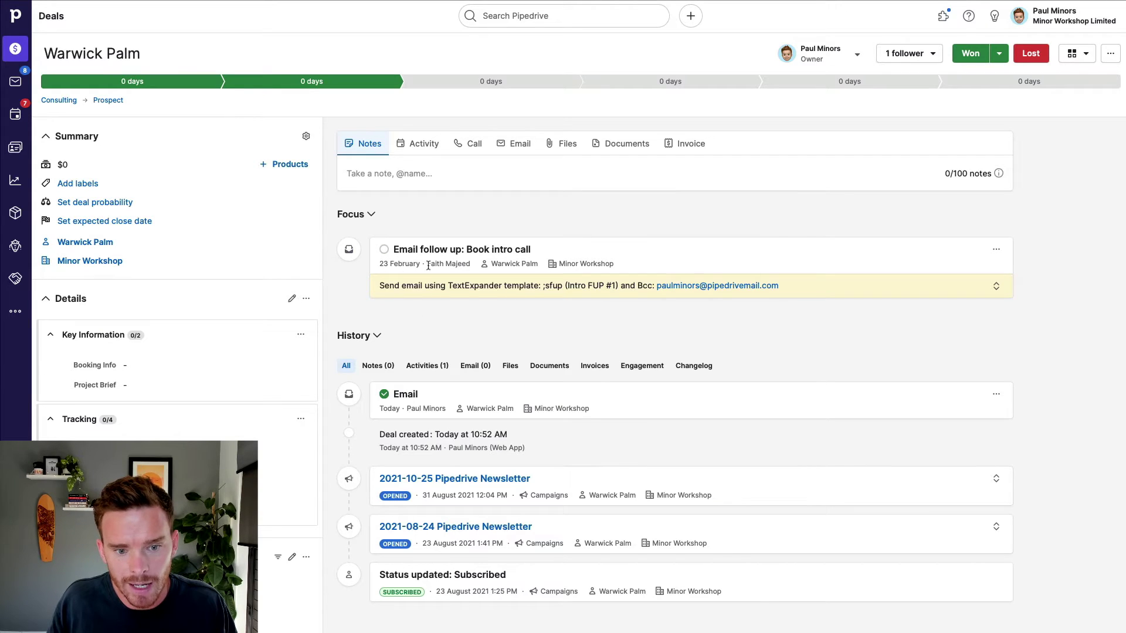
# - Open "Email Follow Up Activity Complete » Create Final Follow Up Activity" for editing and compare its subject condition with the new deal's follow-up activity
pyautogui.moveTo(493, 274)
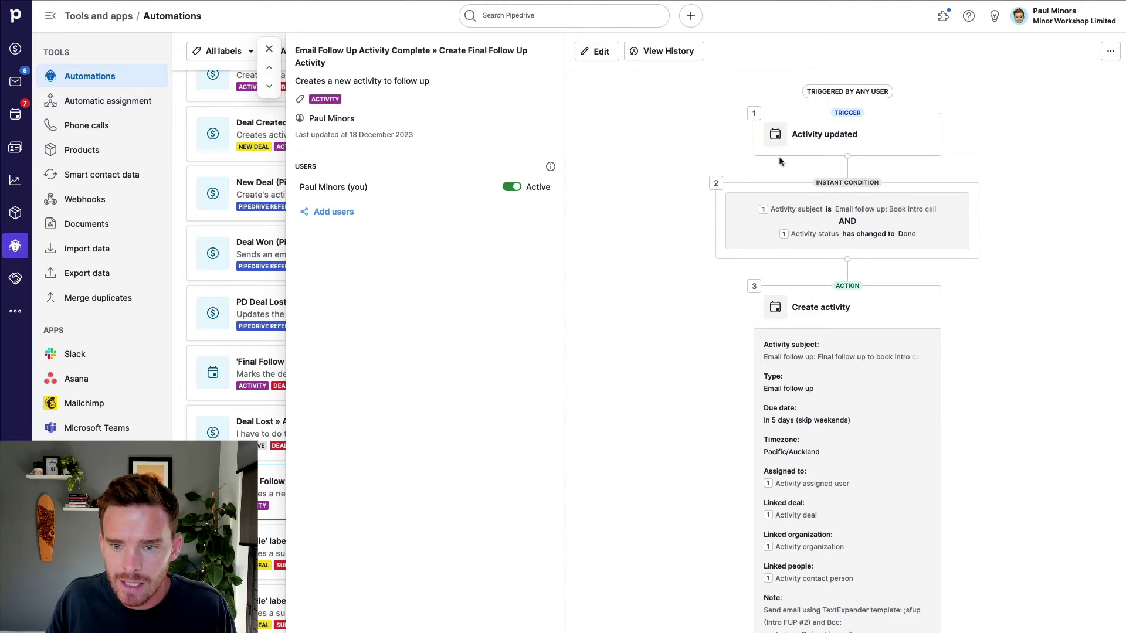
pyautogui.click(607, 51)
pyautogui.click(733, 275)
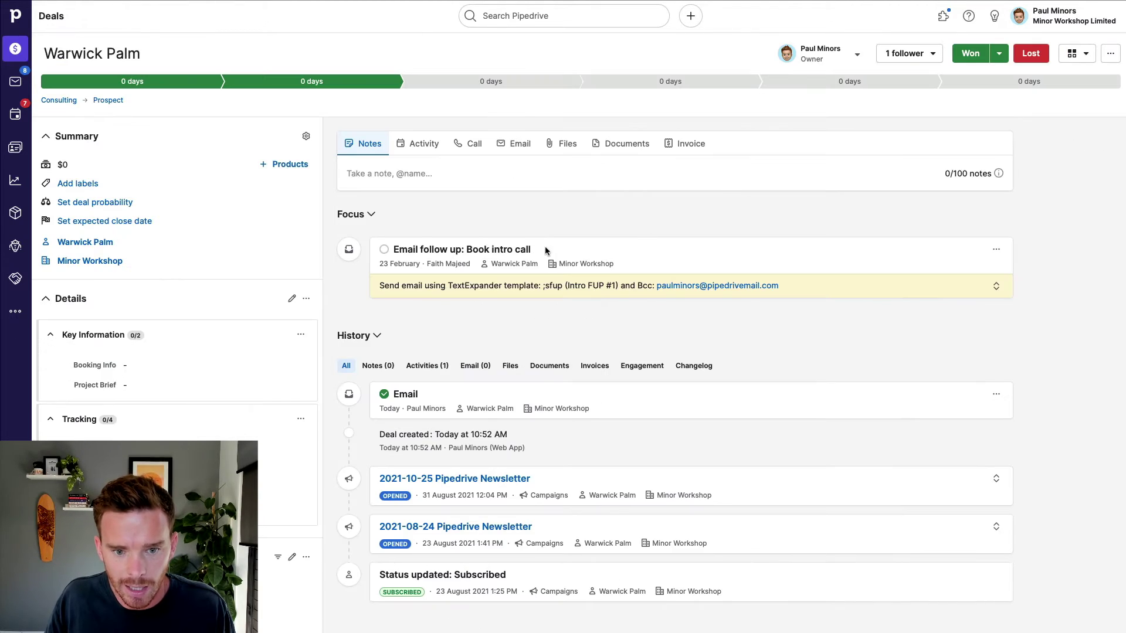
pyautogui.moveTo(544, 249); pyautogui.dragTo(388, 249)
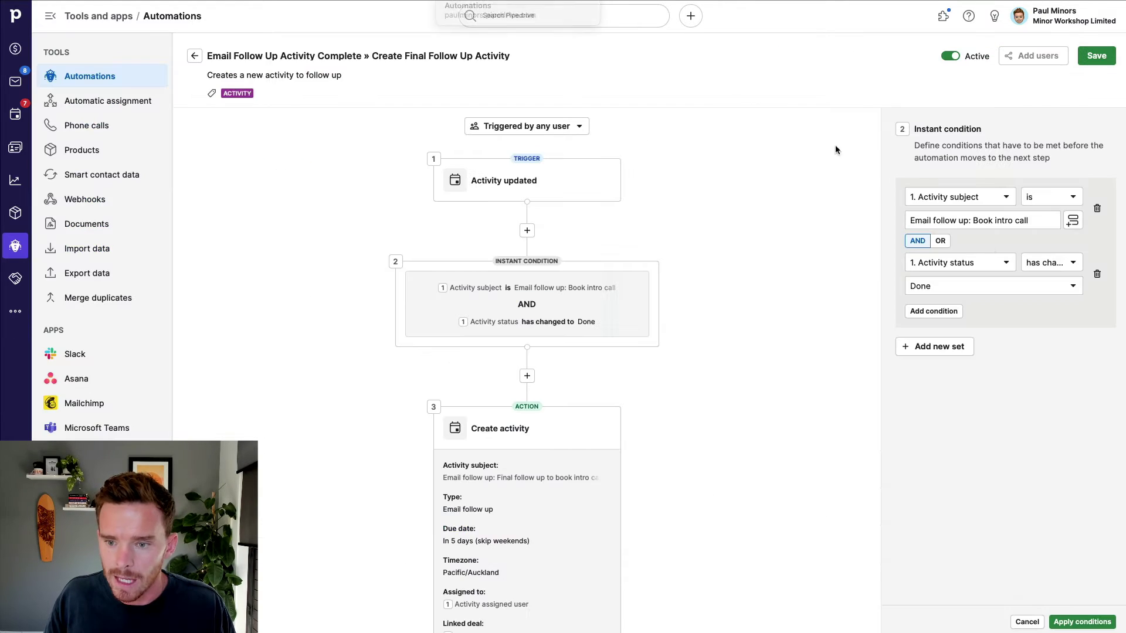
pyautogui.moveTo(1037, 221); pyautogui.dragTo(937, 215)
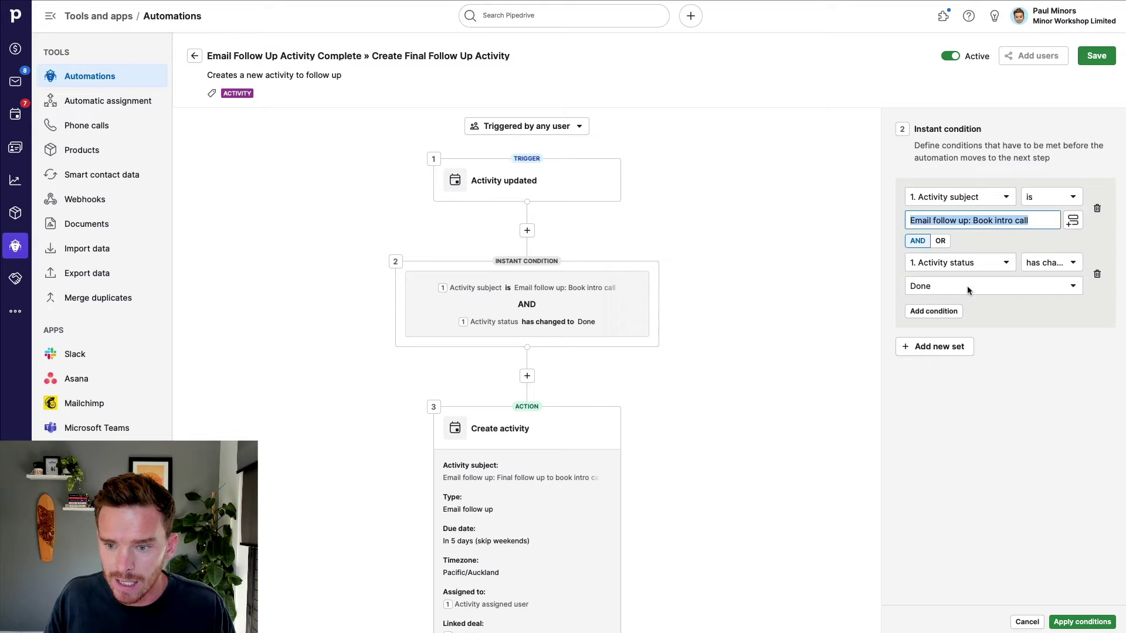
# - Inspect the Create activity action of the final follow-up automation, including its subject, due date, assignee and note
pyautogui.scroll(-3, 743, 317)
pyautogui.scroll(-1, 743, 317)
pyautogui.click(624, 222)
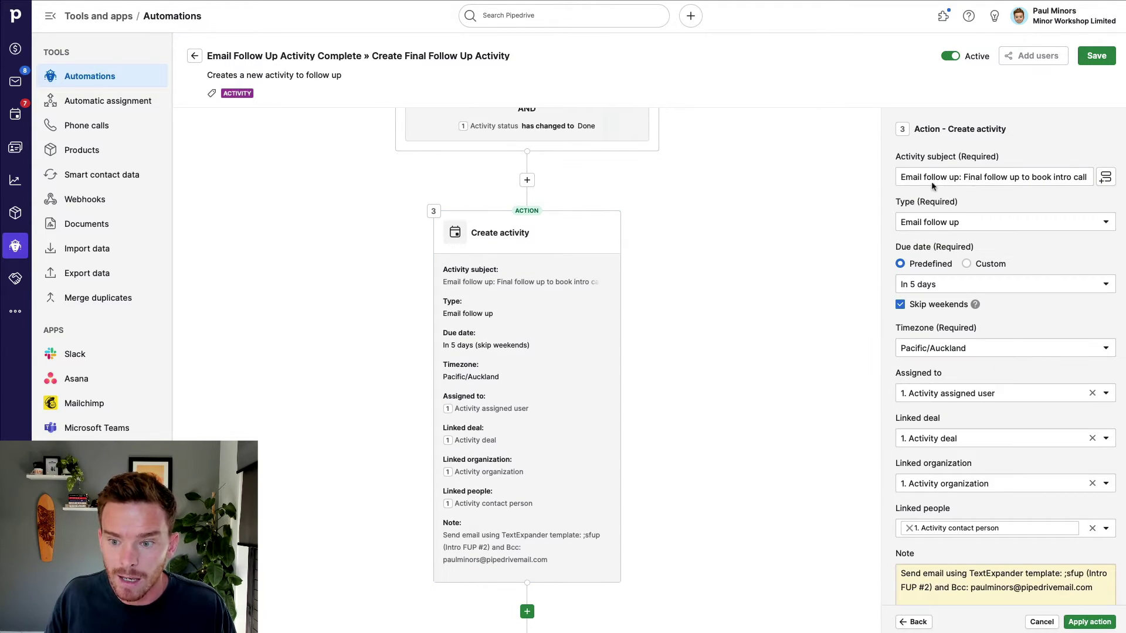
pyautogui.moveTo(970, 178); pyautogui.dragTo(1089, 181)
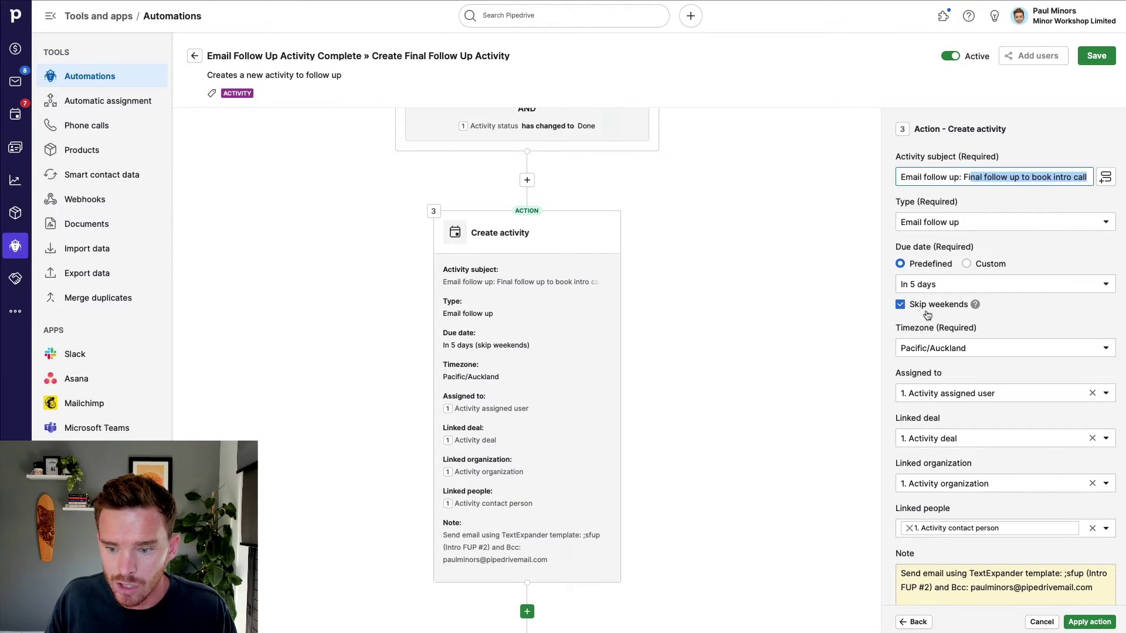
pyautogui.scroll(-2, 988, 367)
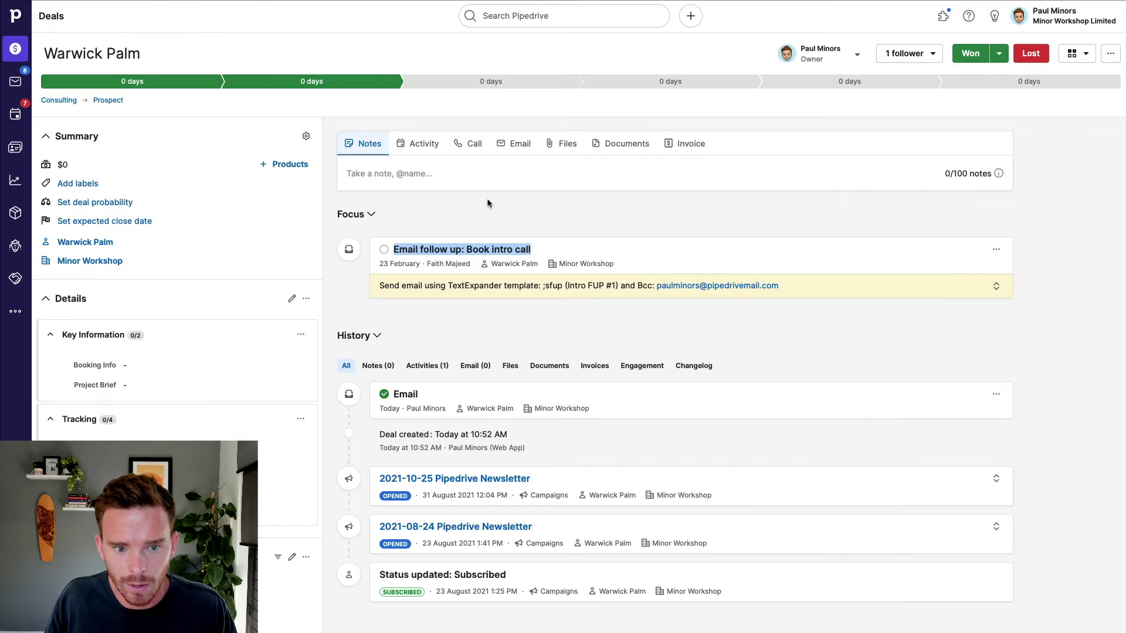
# - Mark the deal's "Email follow up: Book intro call" activity as done without scheduling another activity manually
pyautogui.click(409, 236)
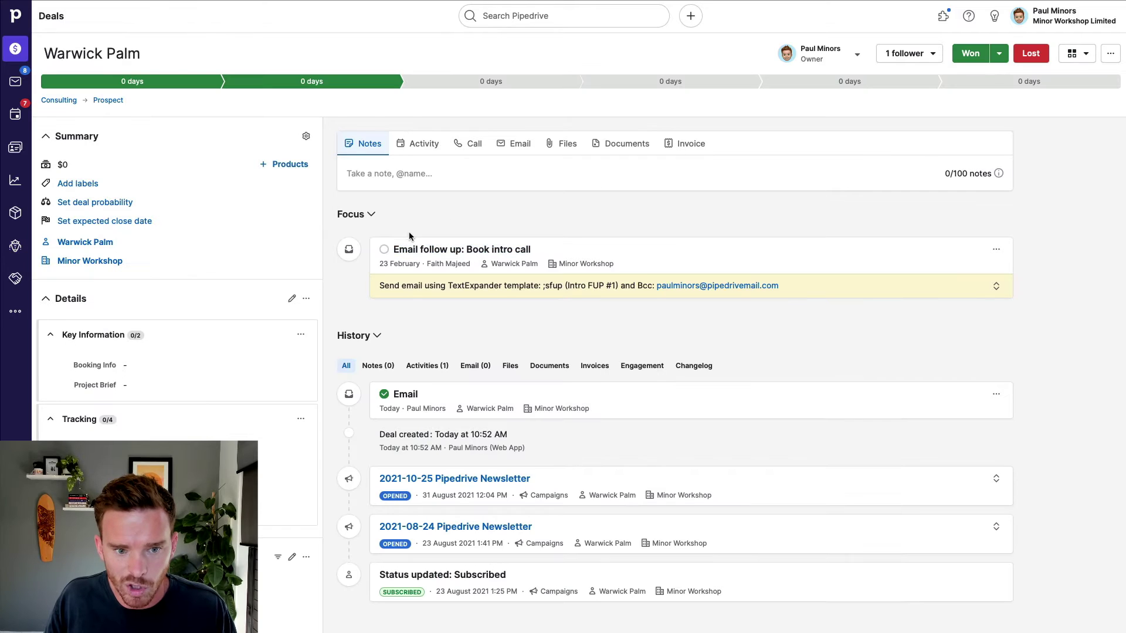
pyautogui.click(386, 251)
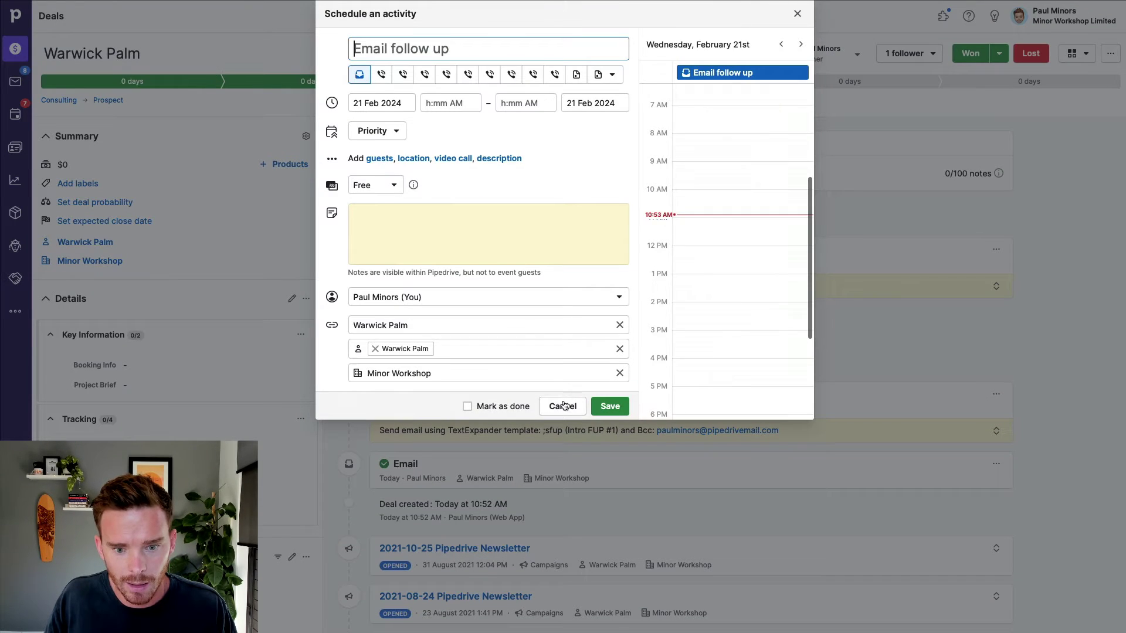
pyautogui.click(563, 406)
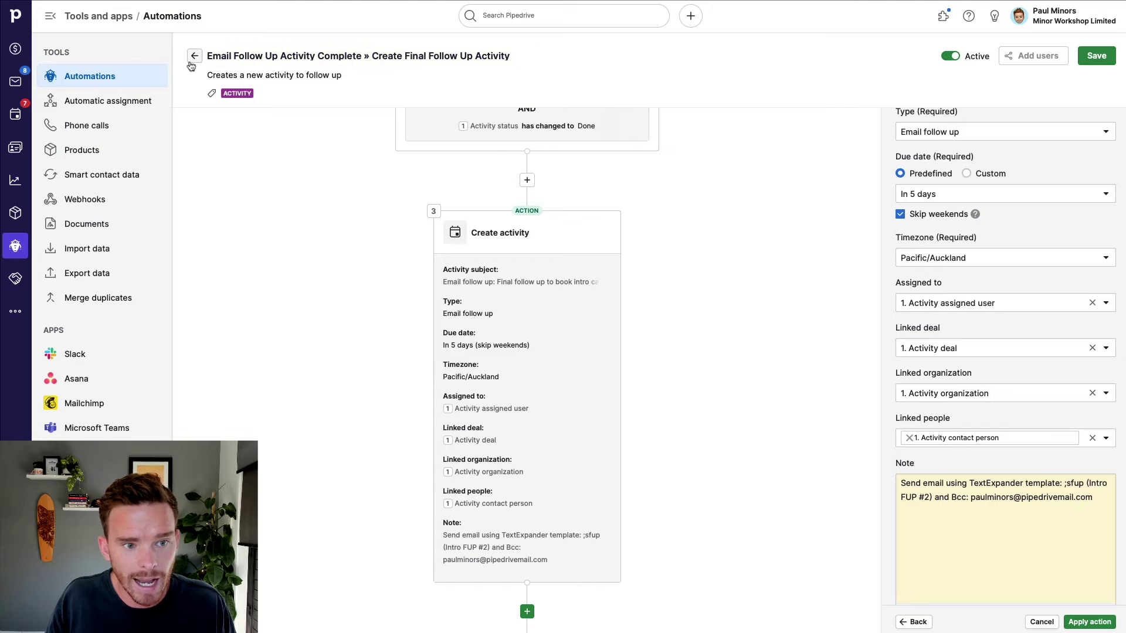
# - Leave the final follow-up automation without applying changes and open "'Final Follow Up' Activity Complete » Mark Deal as Lost" for editing
pyautogui.click(1041, 623)
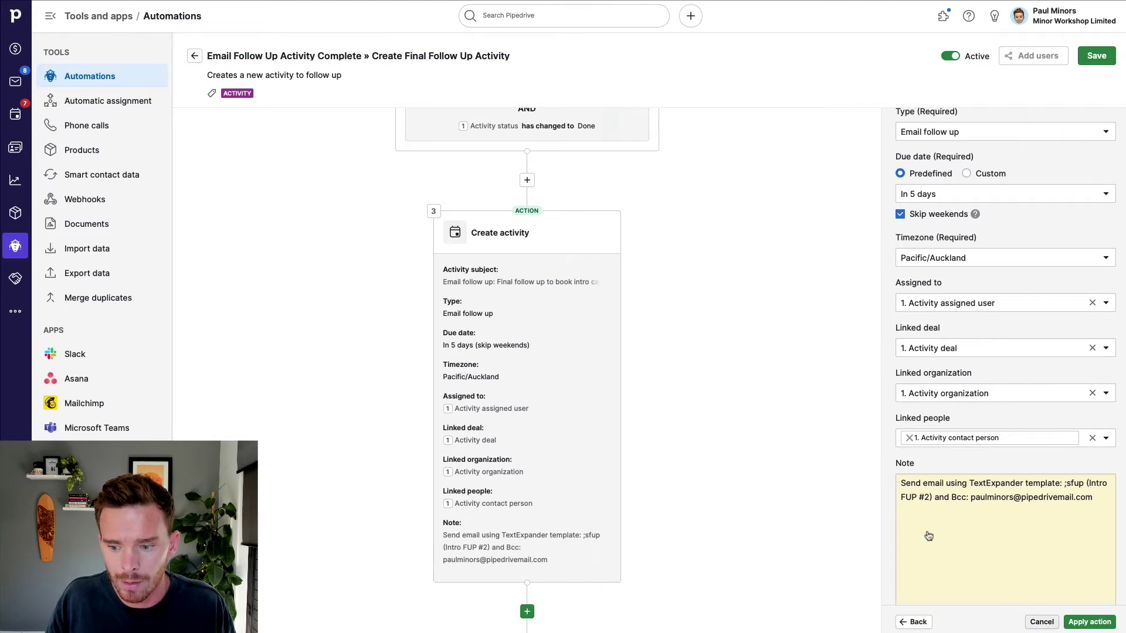
pyautogui.click(195, 57)
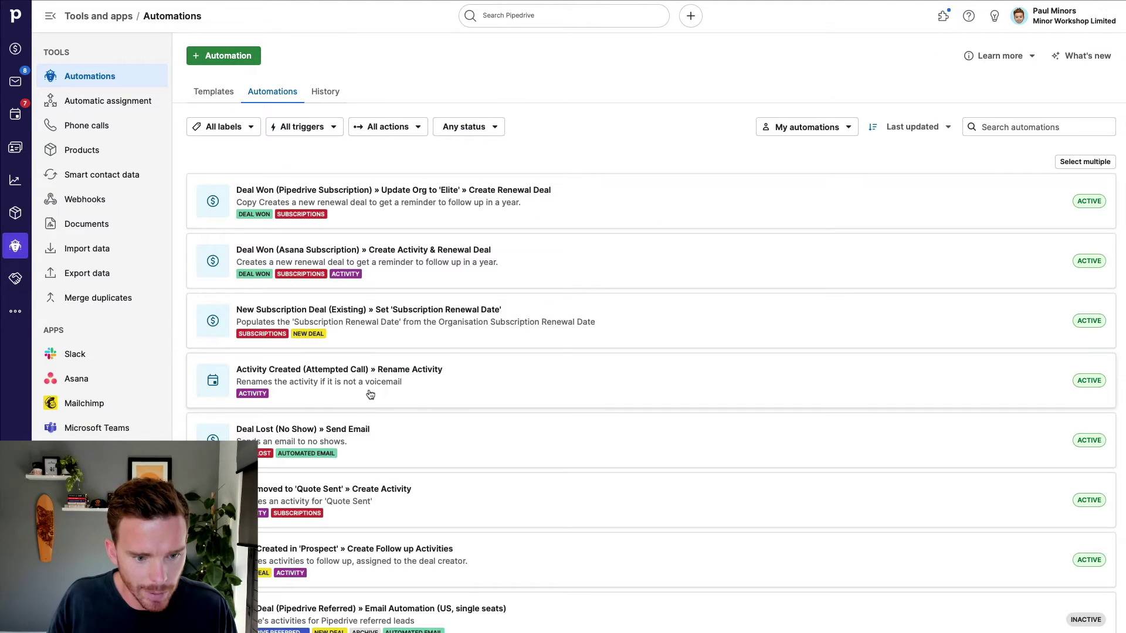
pyautogui.scroll(-2, 368, 394)
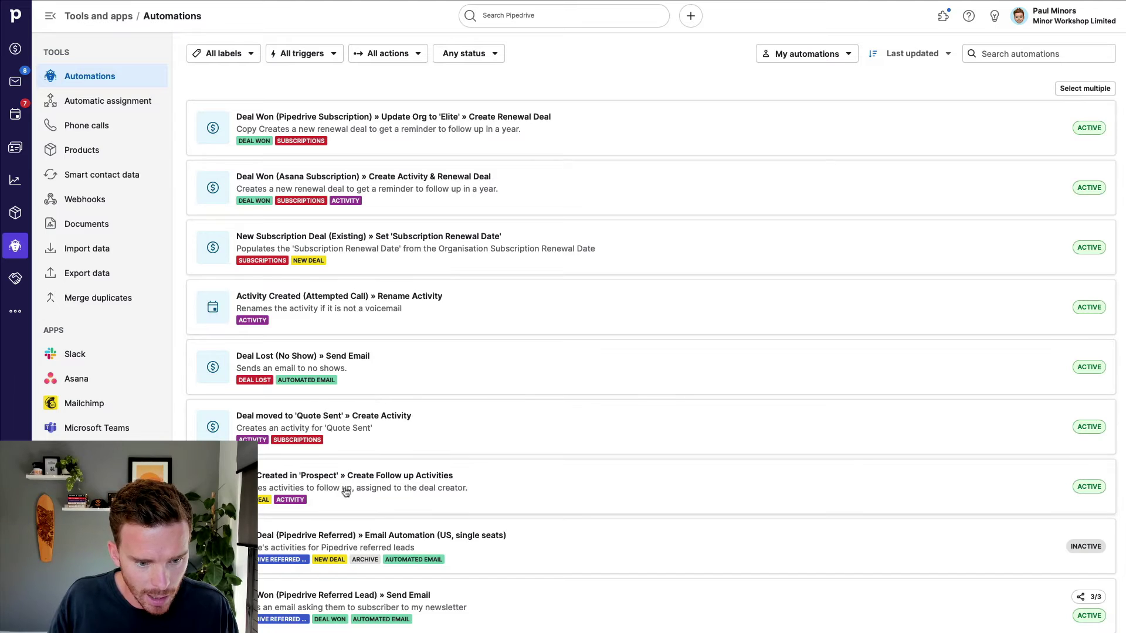
pyautogui.scroll(-2, 345, 490)
pyautogui.scroll(-3, 345, 492)
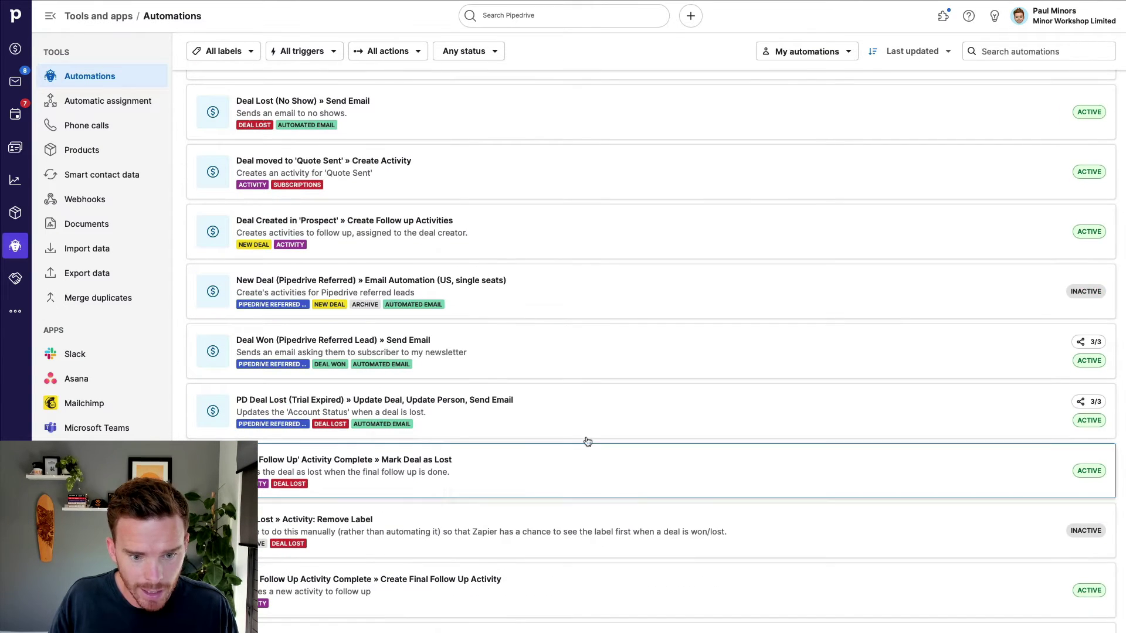
pyautogui.click(488, 458)
pyautogui.click(596, 51)
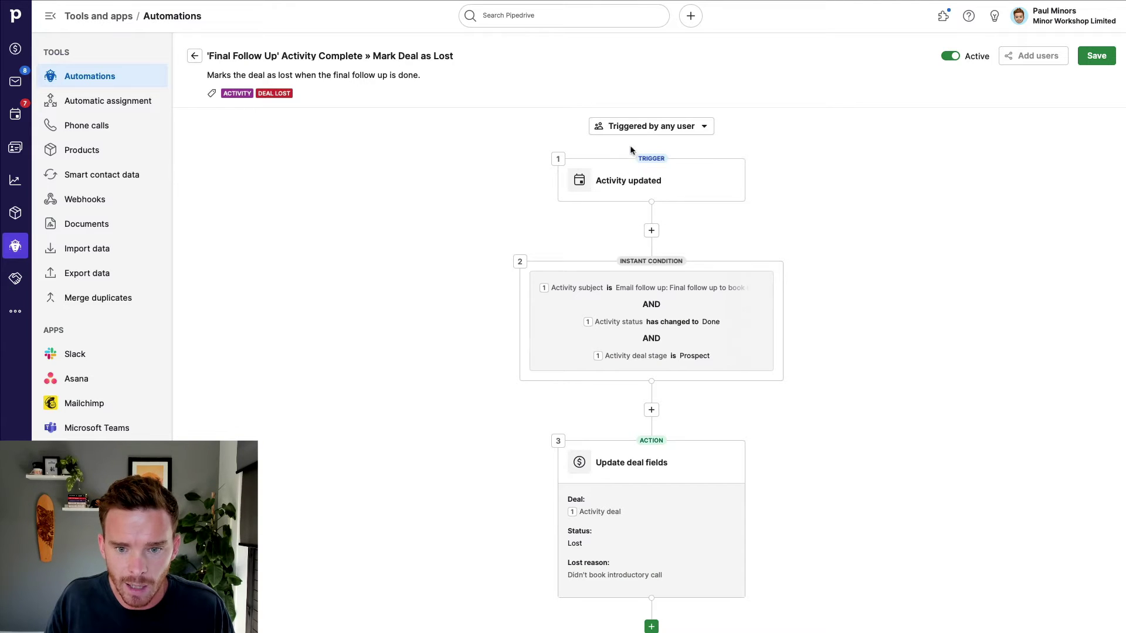
# - Inspect the instant condition's activity subject, status and deal stage, and the Update deal fields action of the Mark Deal as Lost automation
pyautogui.click(684, 285)
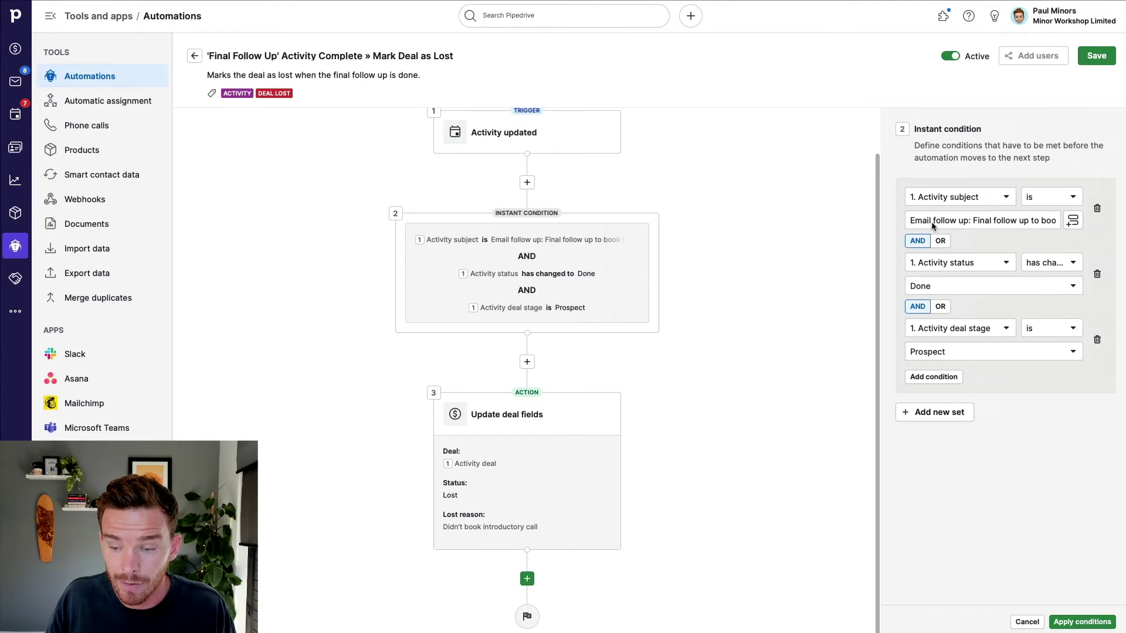
pyautogui.moveTo(972, 222); pyautogui.dragTo(1038, 229)
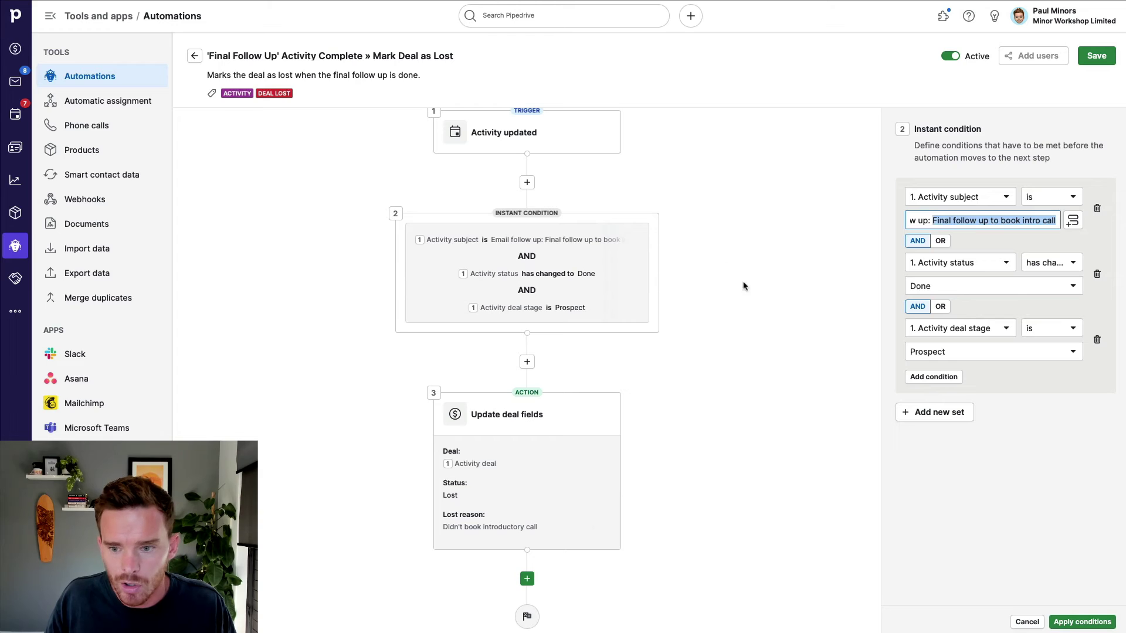
pyautogui.click(546, 489)
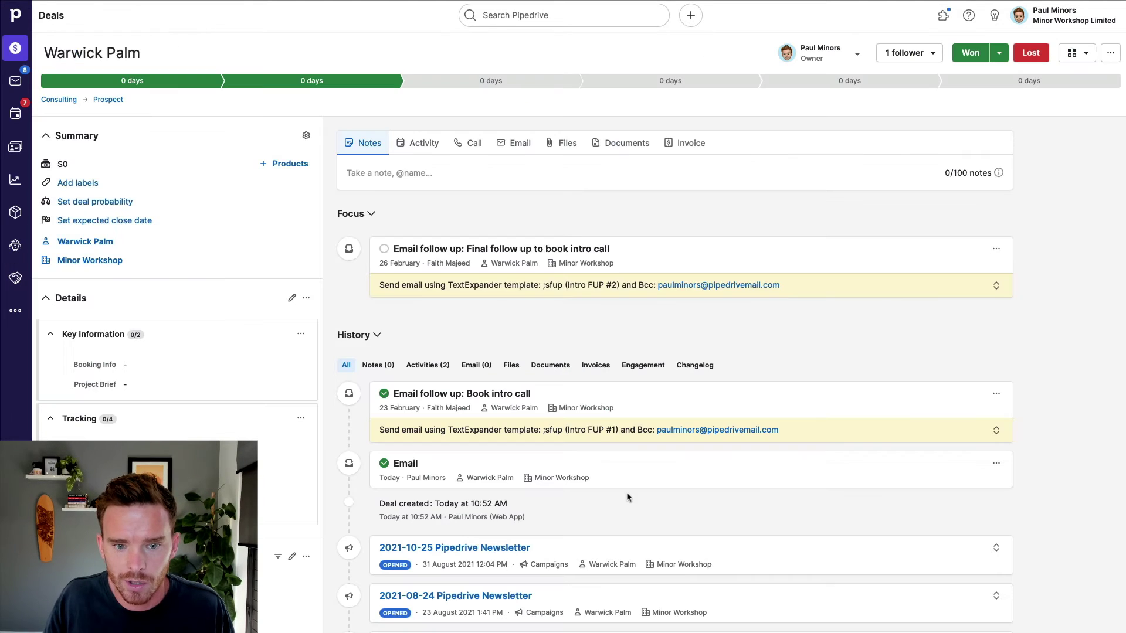
# - Mark the deal's "Email follow up: Final follow up to book intro call" activity as done without scheduling another, and review the deal
pyautogui.click(384, 249)
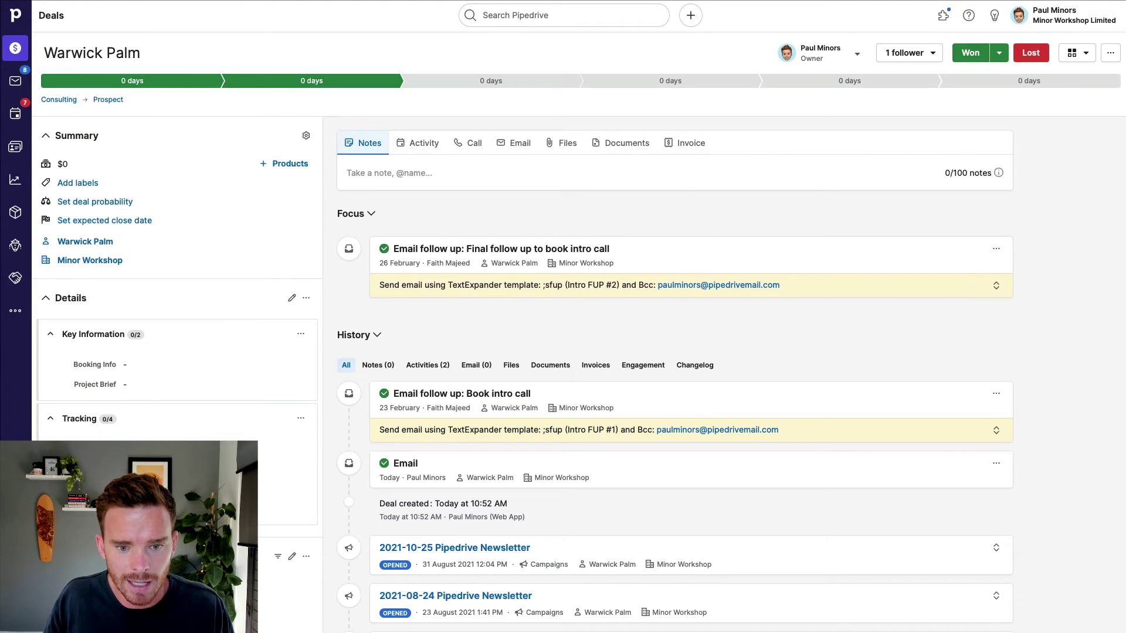
pyautogui.click(562, 405)
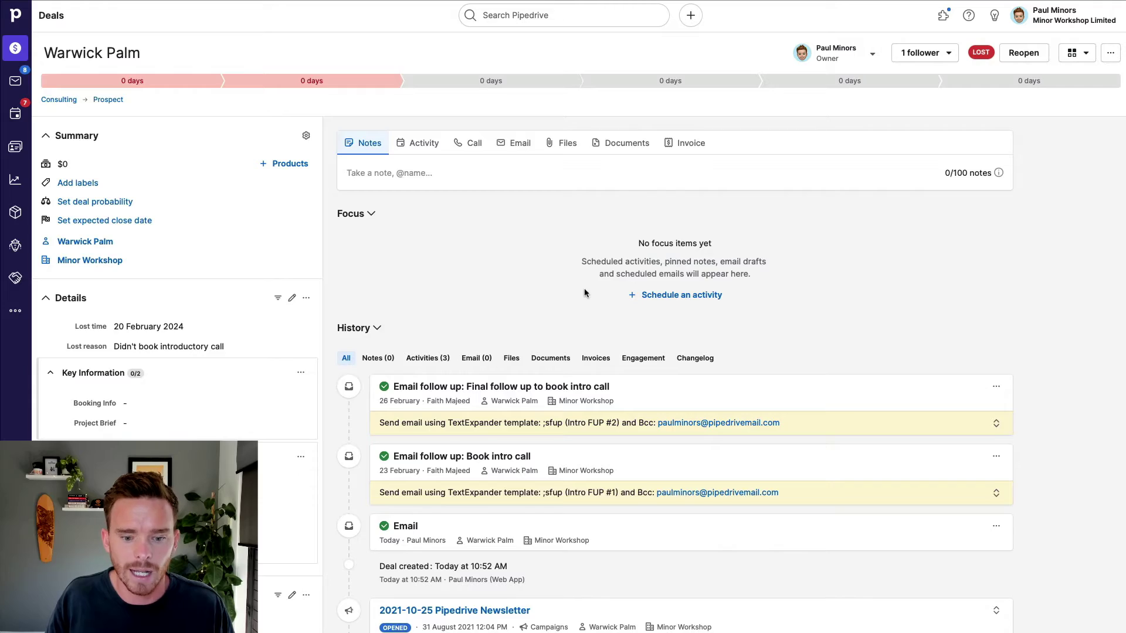
pyautogui.scroll(-3, 627, 371)
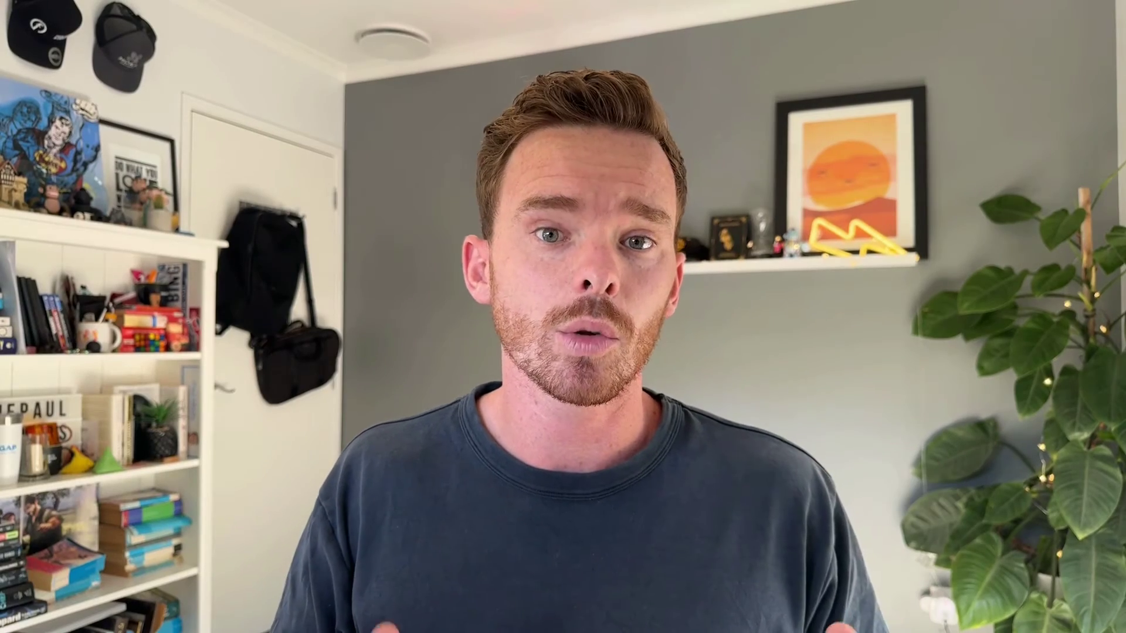
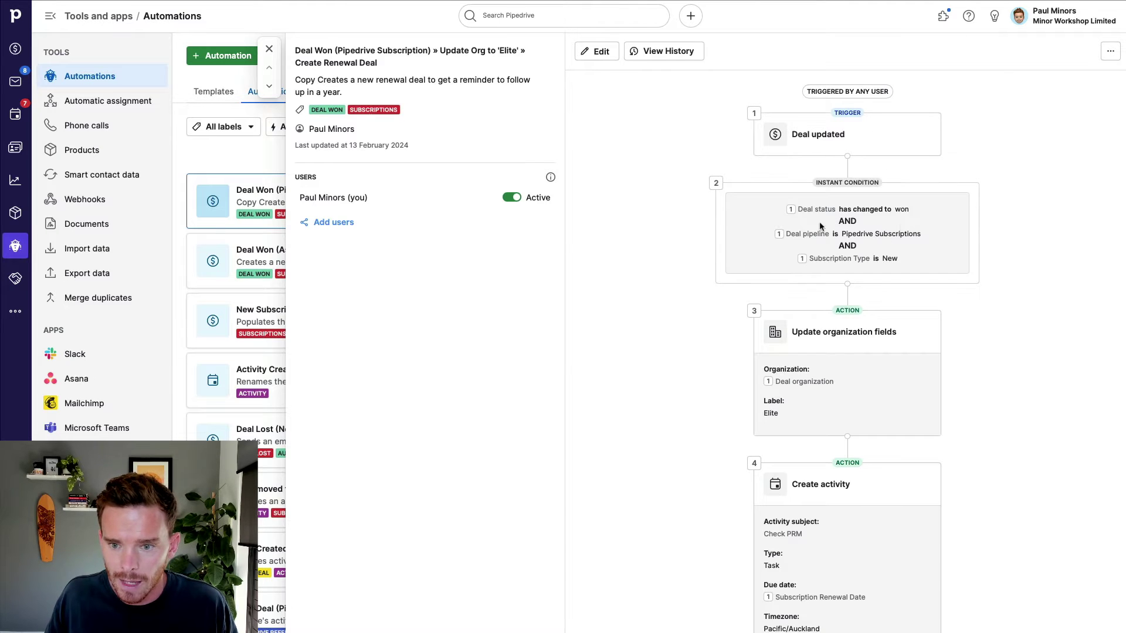
# - Open "Deal Won (Pipedrive Subscription) » Update Org to 'Elite' » Create Renewal Deal" for editing and inspect its instant condition and pipeline options
pyautogui.click(609, 58)
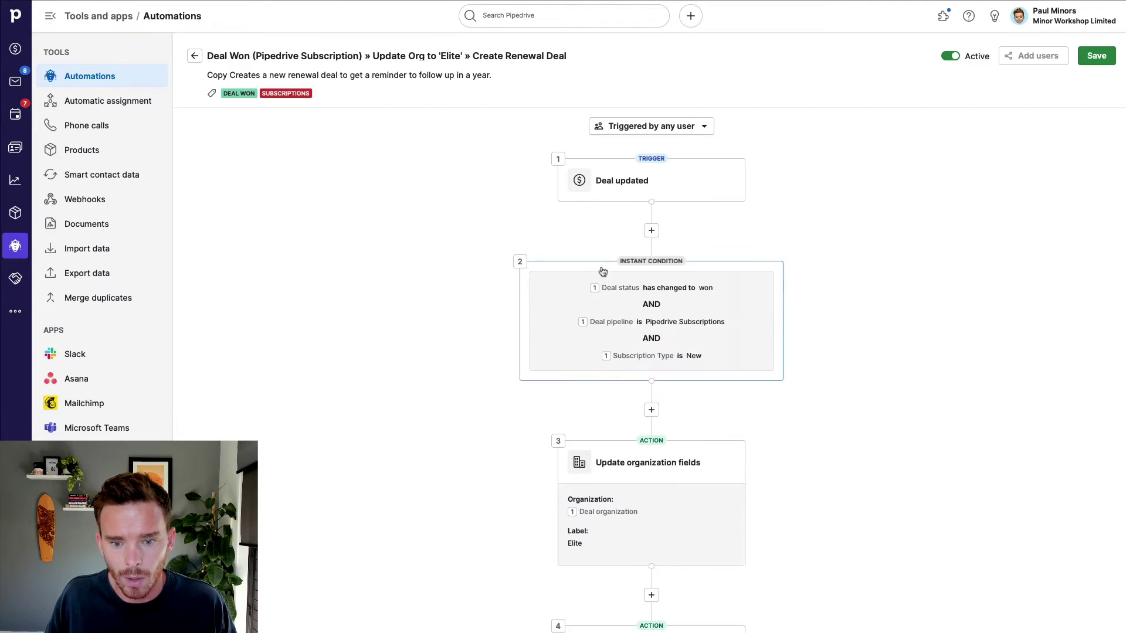
pyautogui.click(682, 302)
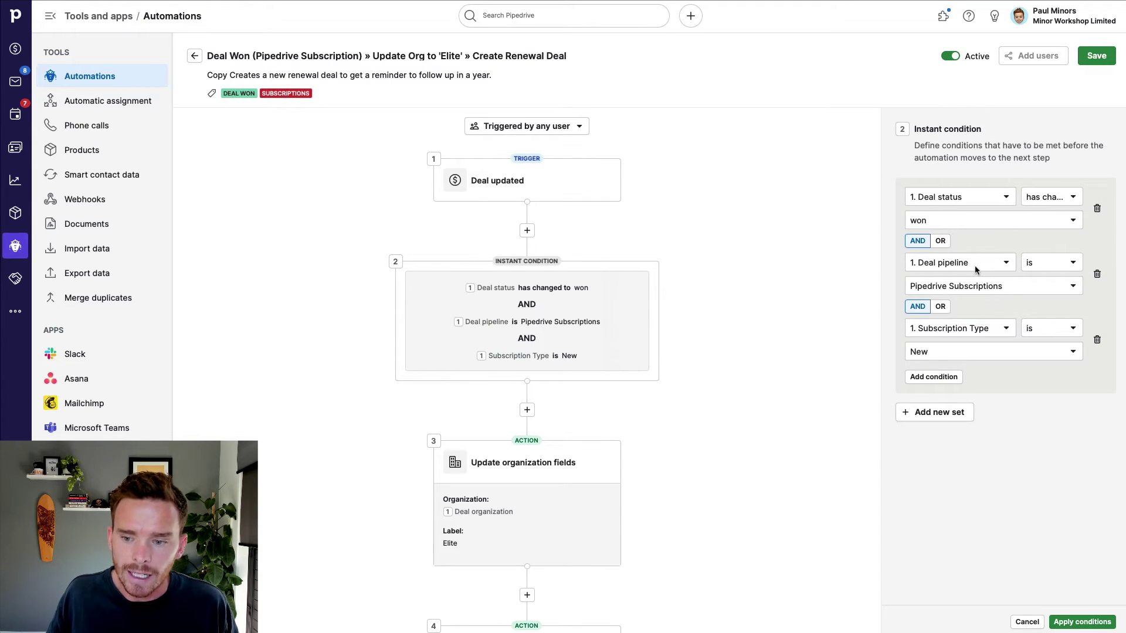
pyautogui.click(1003, 288)
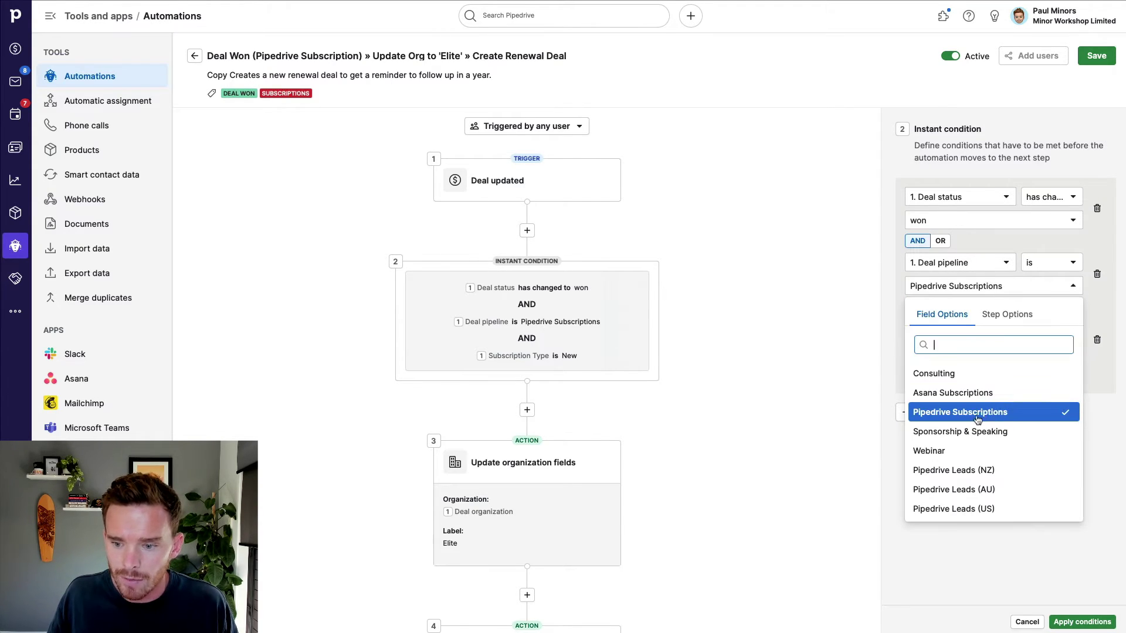
pyautogui.click(976, 566)
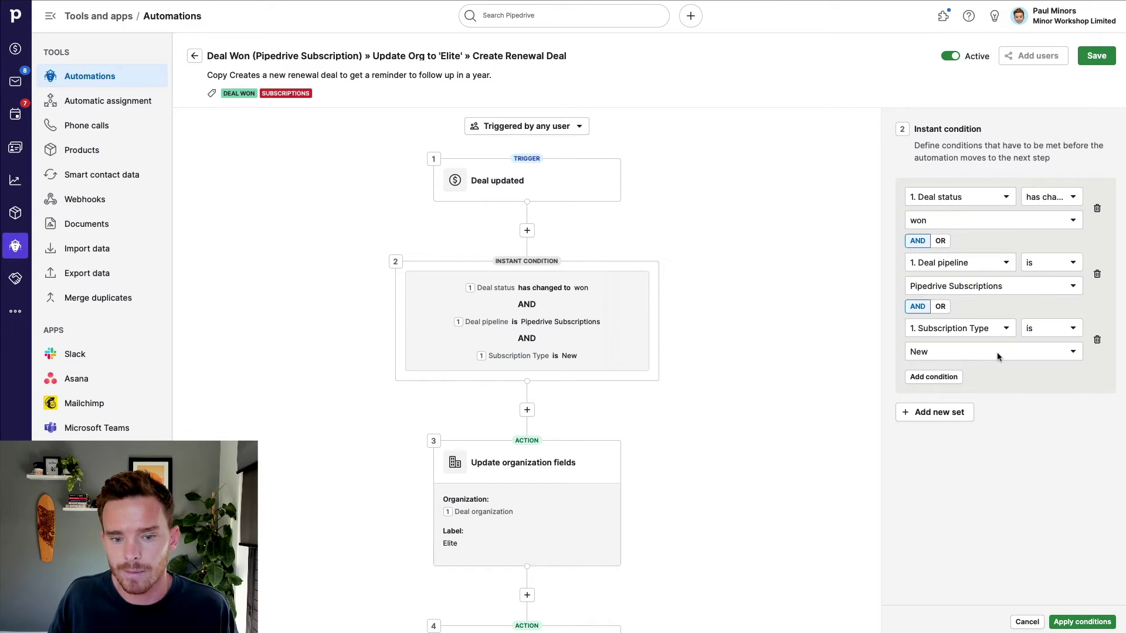
# - Inspect the label options of the Update organization fields action and the settings of the "Check PRM" Create activity action
pyautogui.scroll(-5, 575, 258)
pyautogui.click(604, 226)
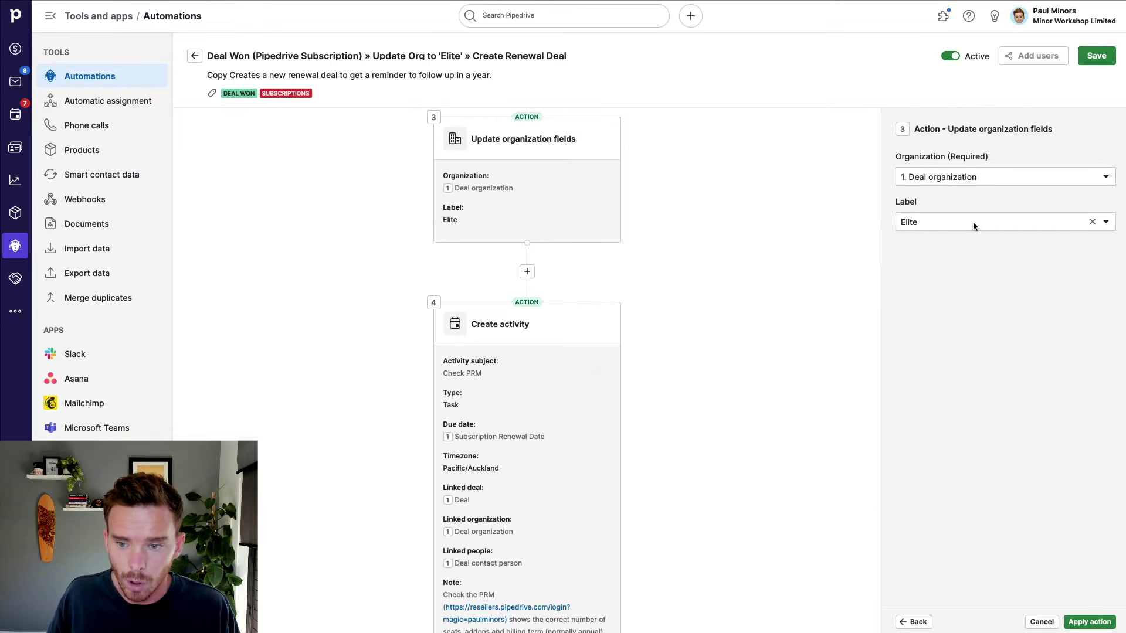
pyautogui.click(945, 226)
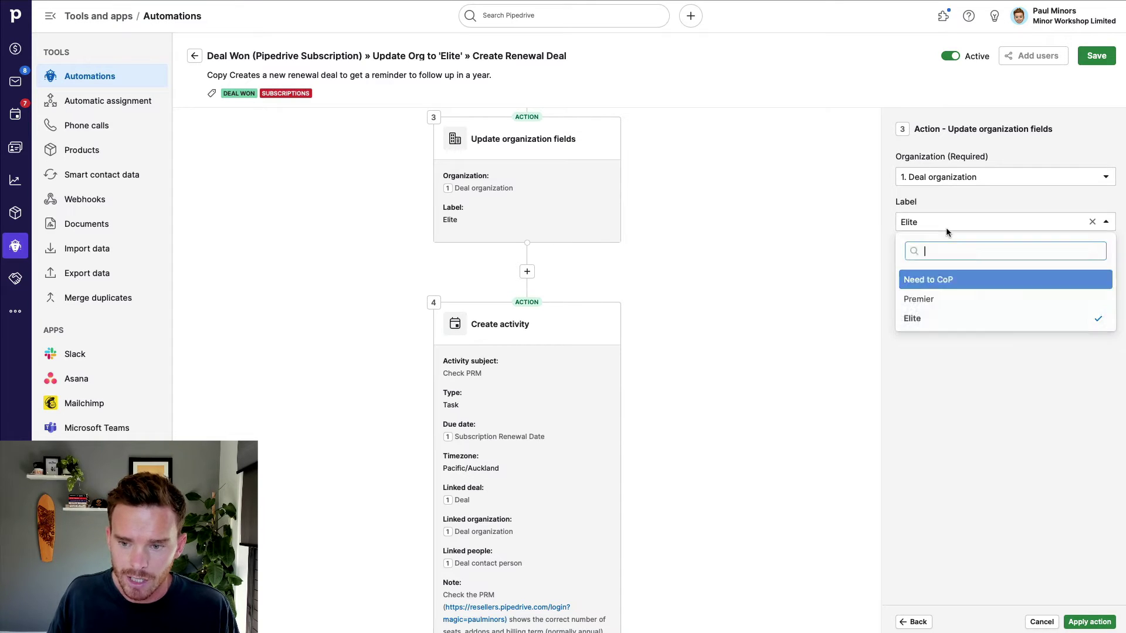
pyautogui.click(970, 397)
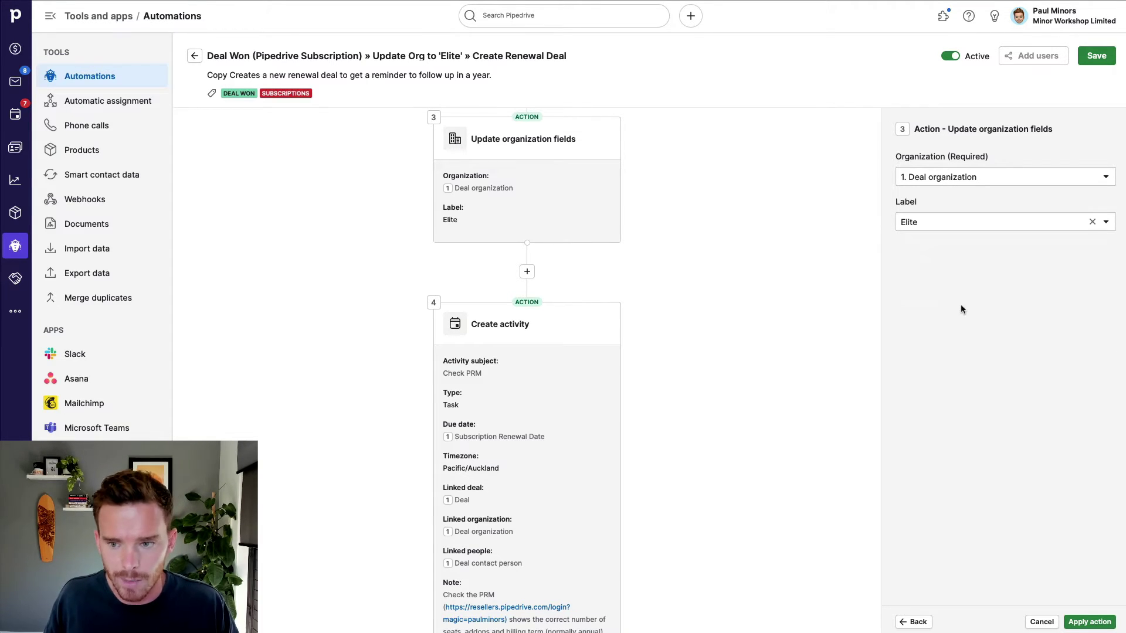
pyautogui.click(553, 362)
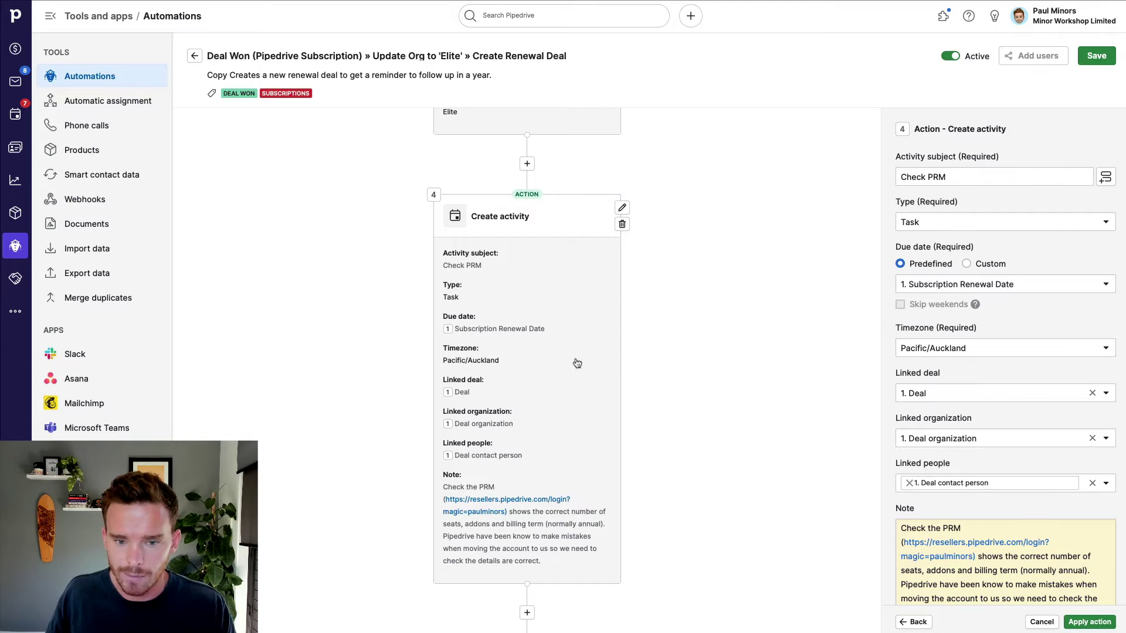
# - Inspect the "Update Pipedrive subscription details on organisation" Create activity action and the Duplicate existing deal action
pyautogui.scroll(-6, 576, 364)
pyautogui.click(544, 379)
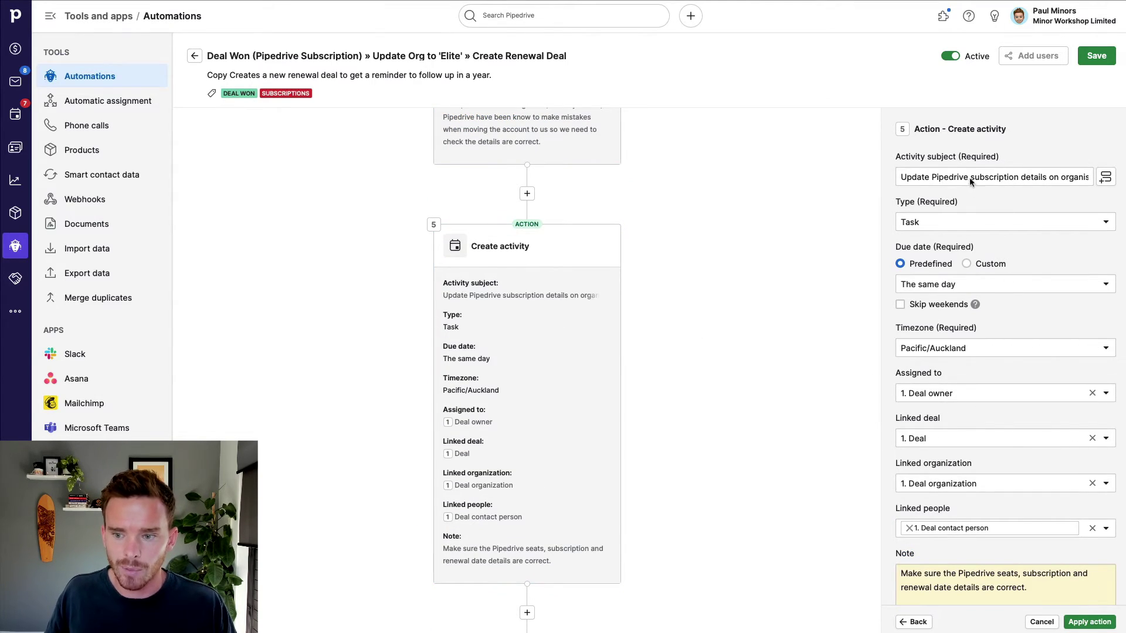
pyautogui.moveTo(977, 181); pyautogui.dragTo(1079, 181)
pyautogui.scroll(-8, 647, 289)
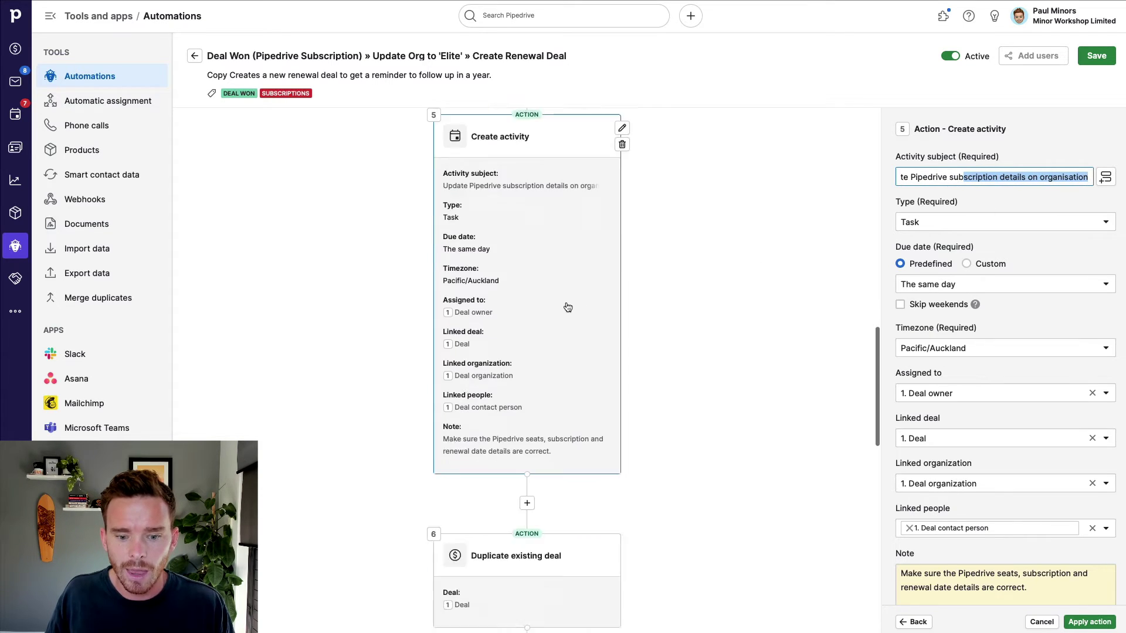
pyautogui.click(552, 258)
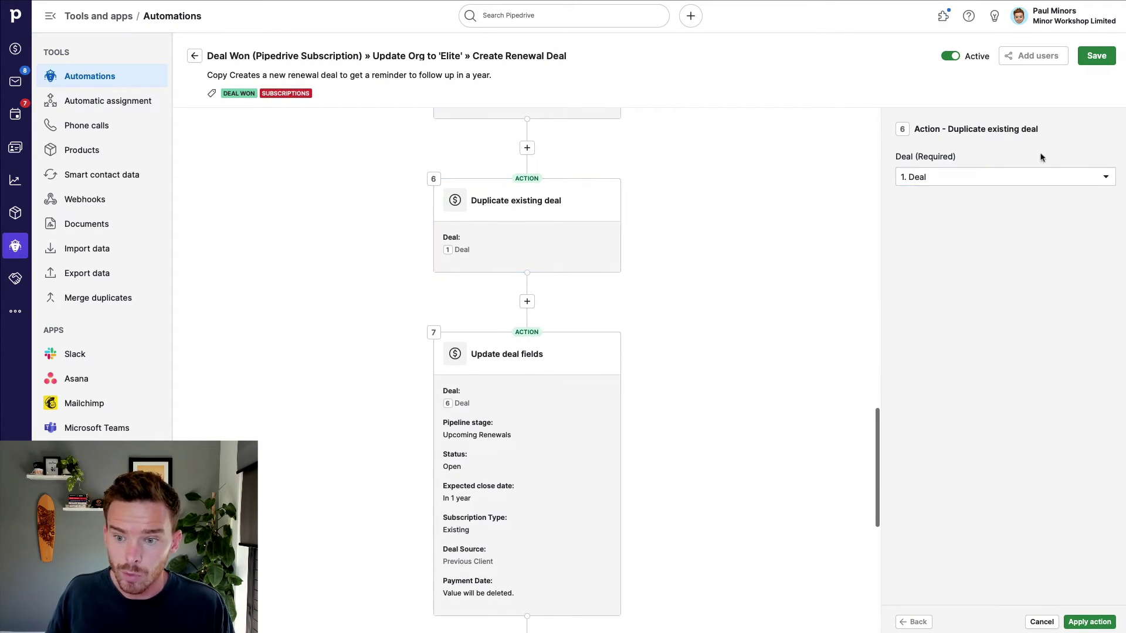
# - Inspect the Update deal fields action for the duplicated deal, including its pipeline stage options under Pipedrive Subscriptions
pyautogui.scroll(-1, 575, 255)
pyautogui.scroll(-6, 575, 255)
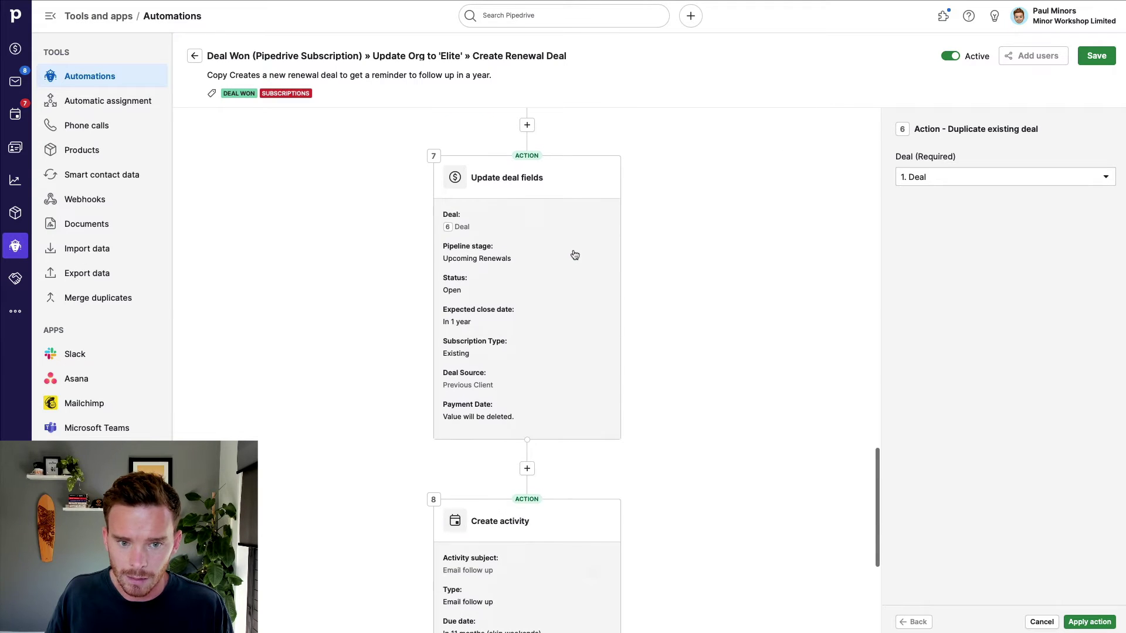
pyautogui.click(573, 251)
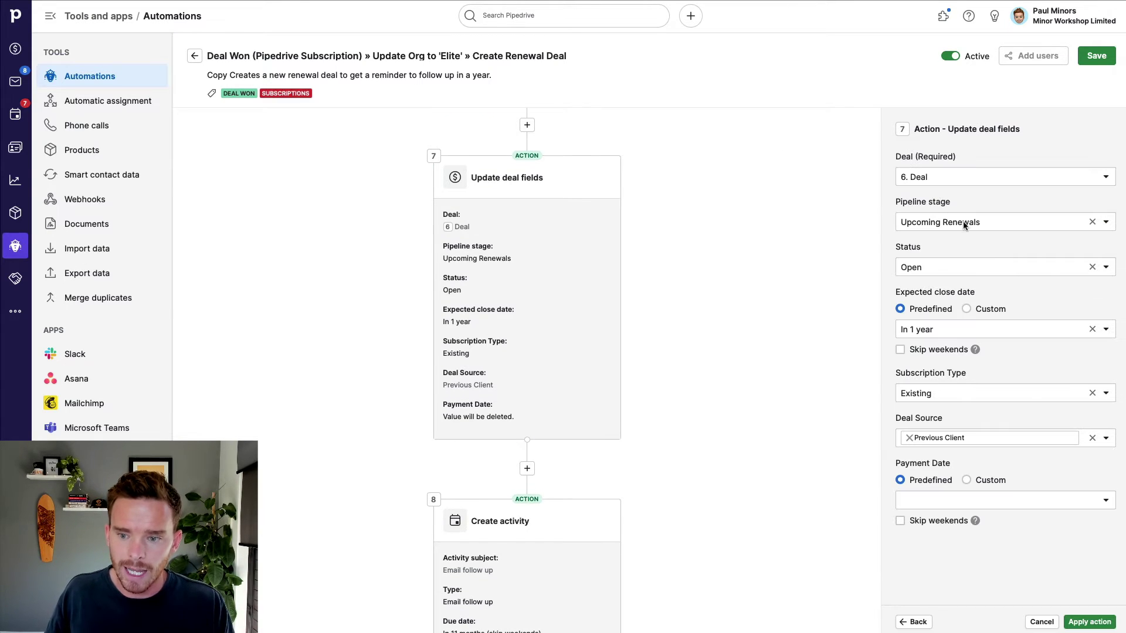
pyautogui.click(997, 224)
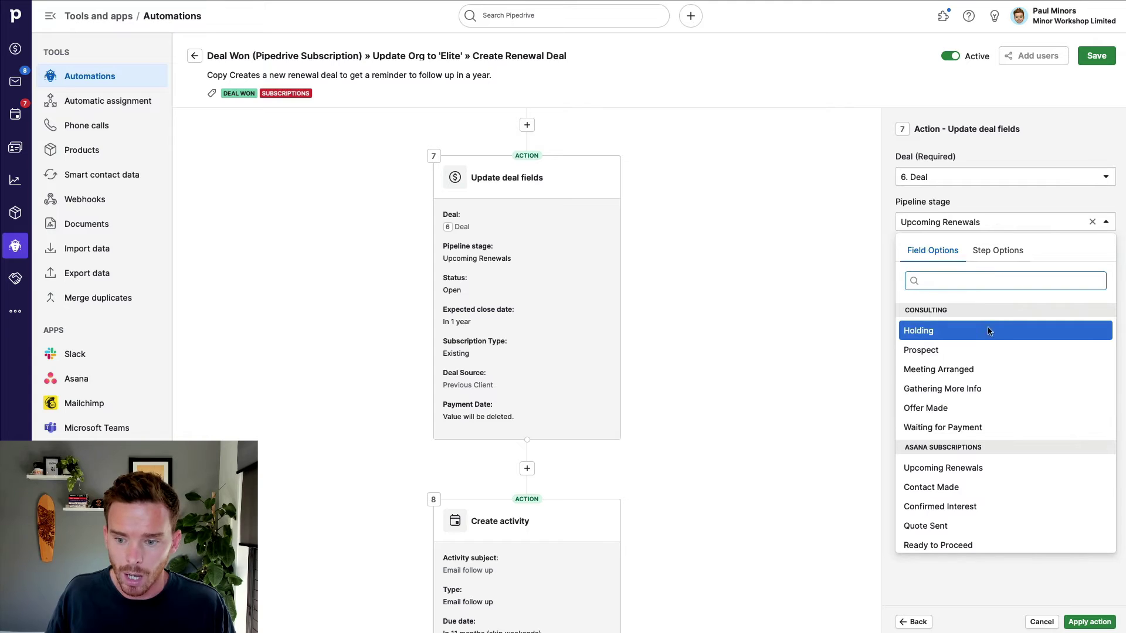
pyautogui.scroll(-5, 981, 380)
pyautogui.scroll(-2, 980, 380)
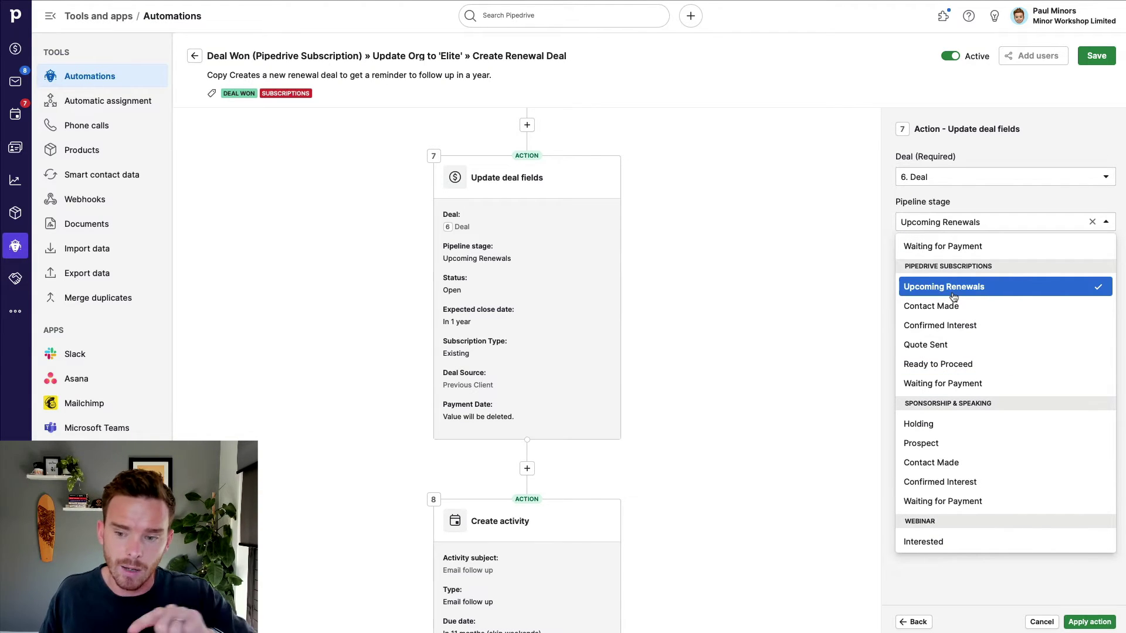
pyautogui.click(983, 199)
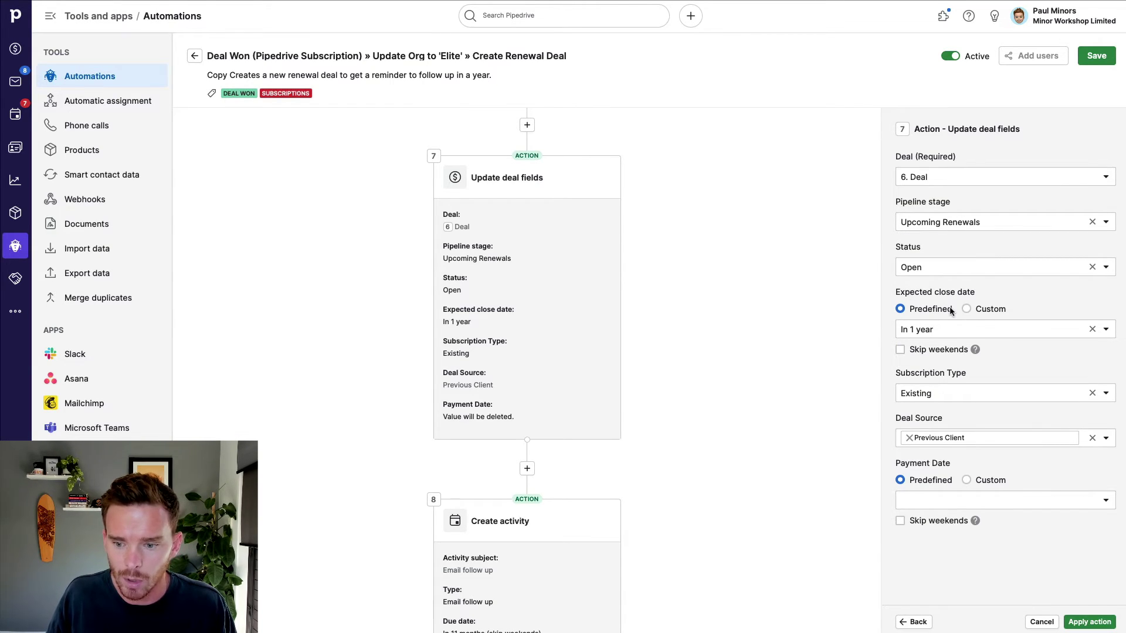
# - Inspect the due date, links and note of the "Email follow up" Create activity action at the end of the automation
pyautogui.scroll(-4, 554, 337)
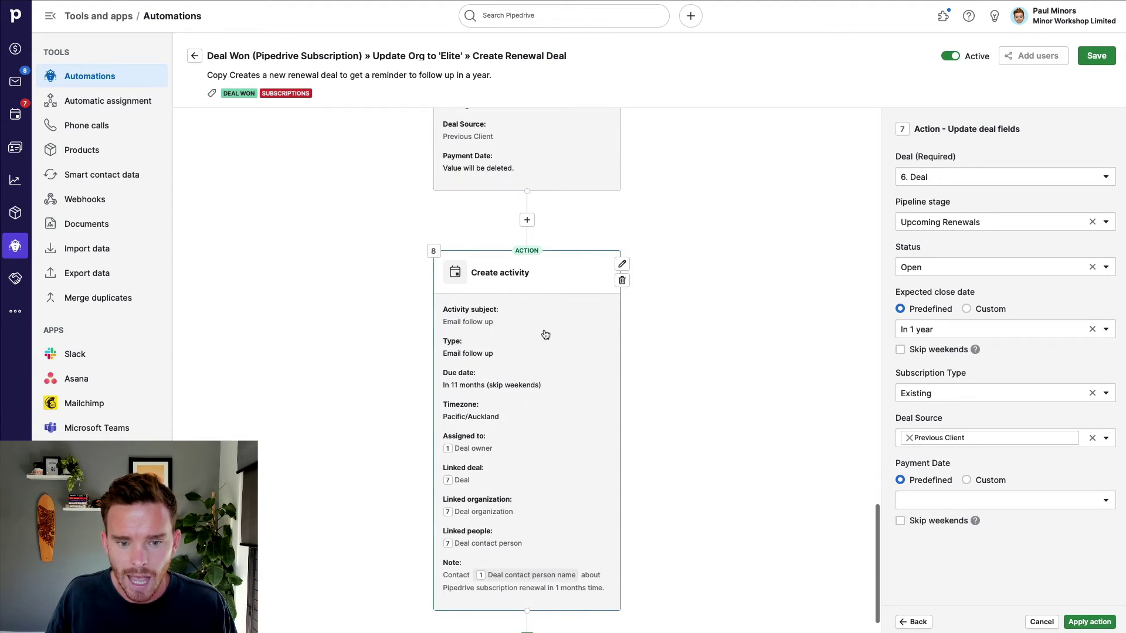
pyautogui.click(546, 335)
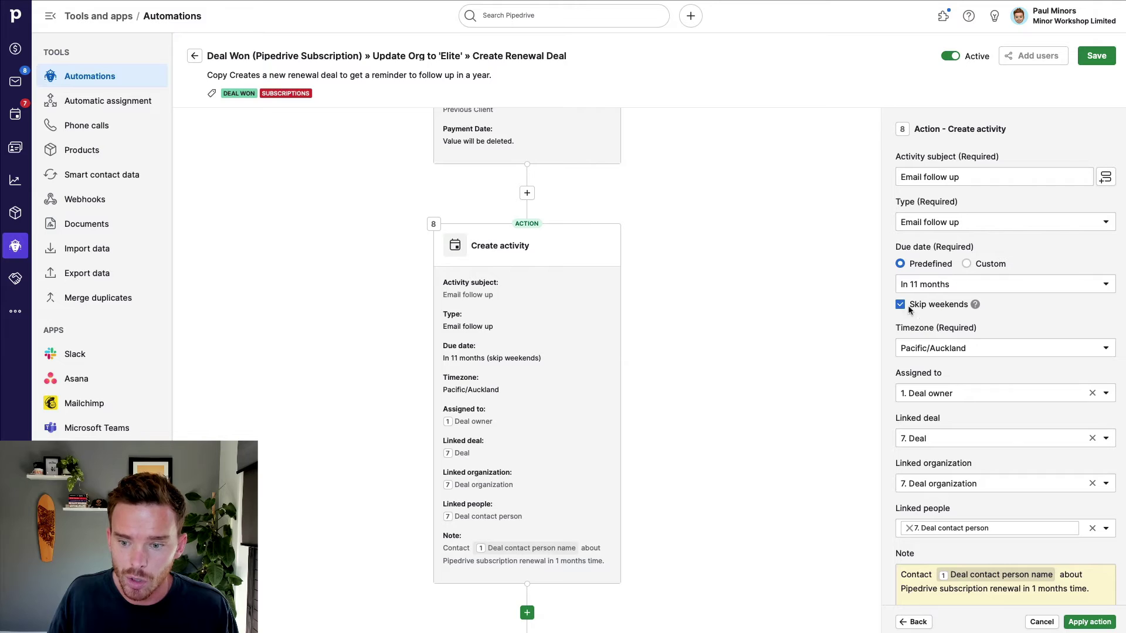
pyautogui.scroll(-2, 956, 365)
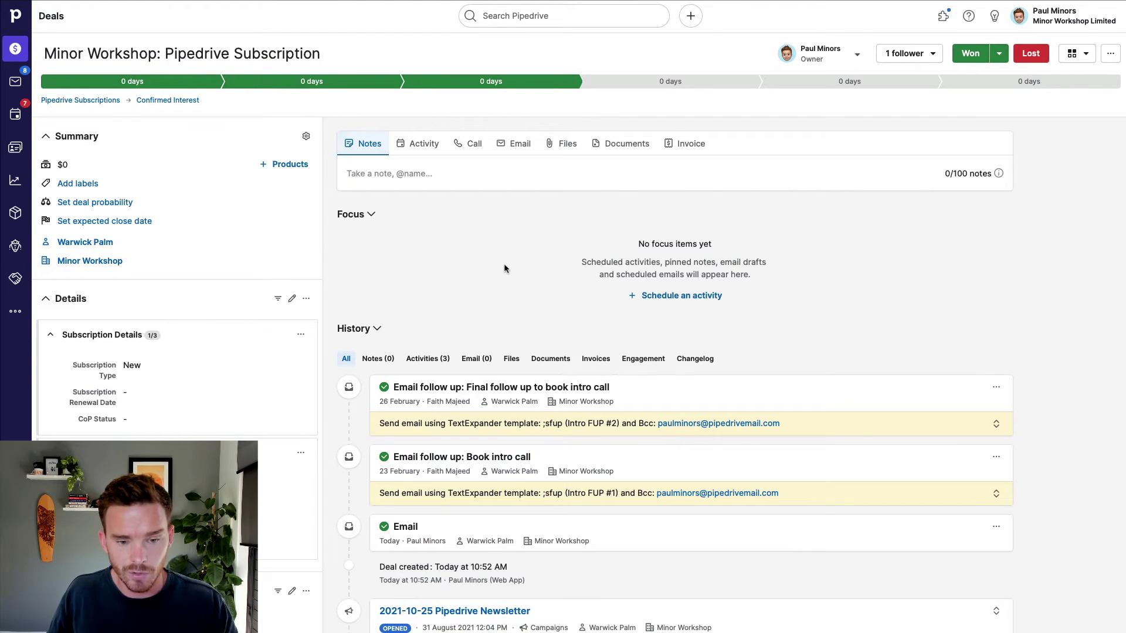
# - Move the subscription deal to Waiting for Payment with expected close date 29/02/2024, renewal date 23/02/2024, CoP Status Approved and Revenue Model Subscription
pyautogui.click(1023, 82)
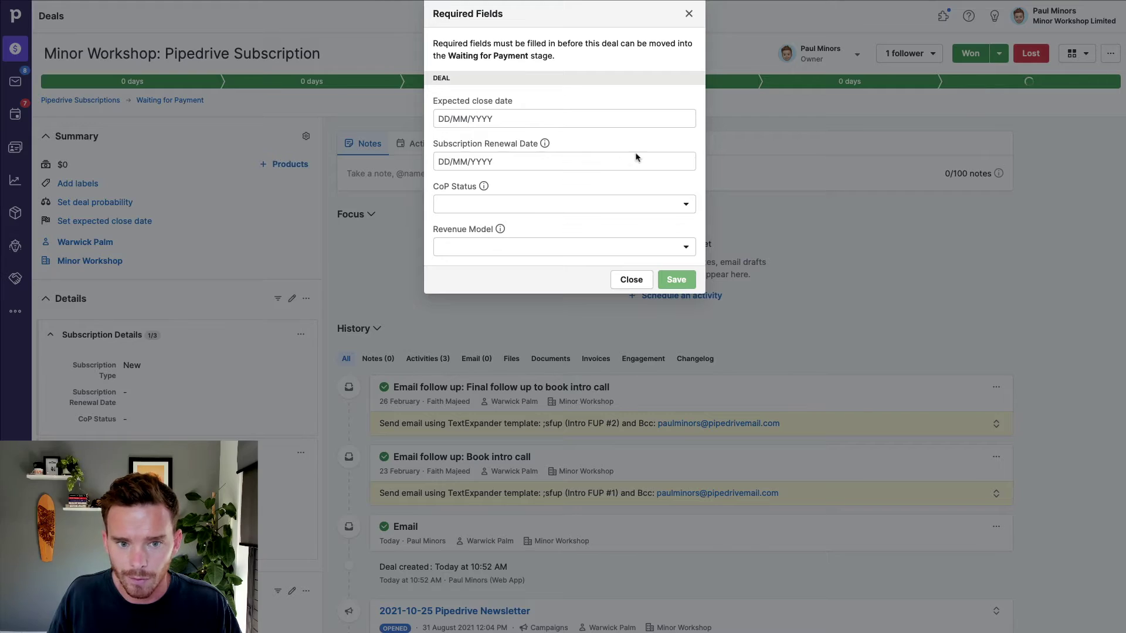
pyautogui.click(495, 117)
pyautogui.click(500, 260)
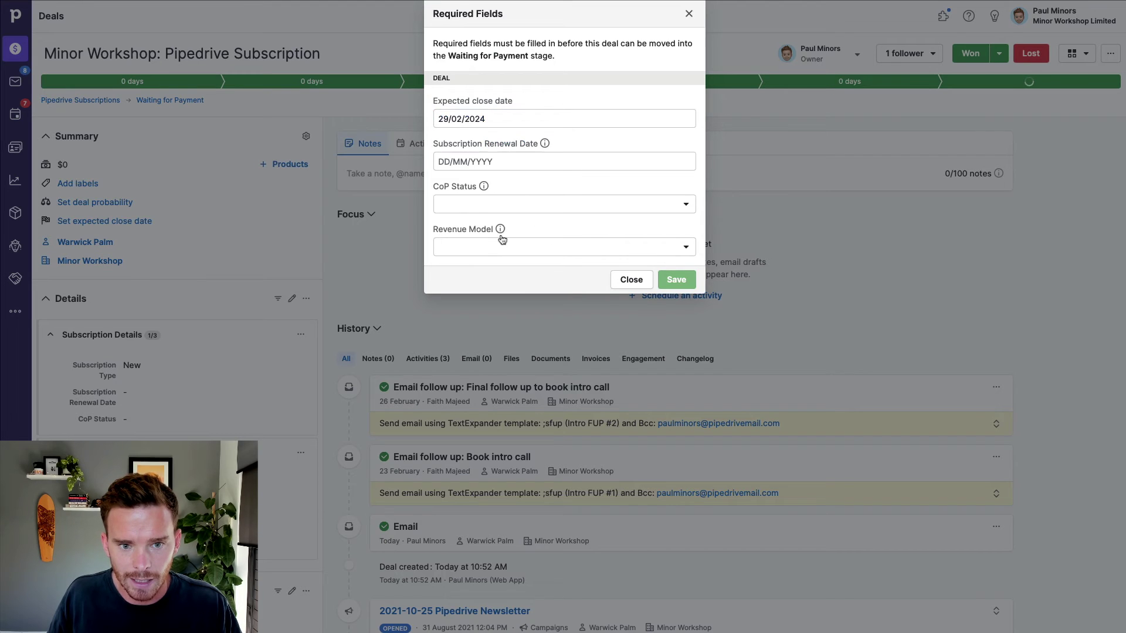
pyautogui.click(494, 163)
pyautogui.click(519, 283)
pyautogui.click(508, 210)
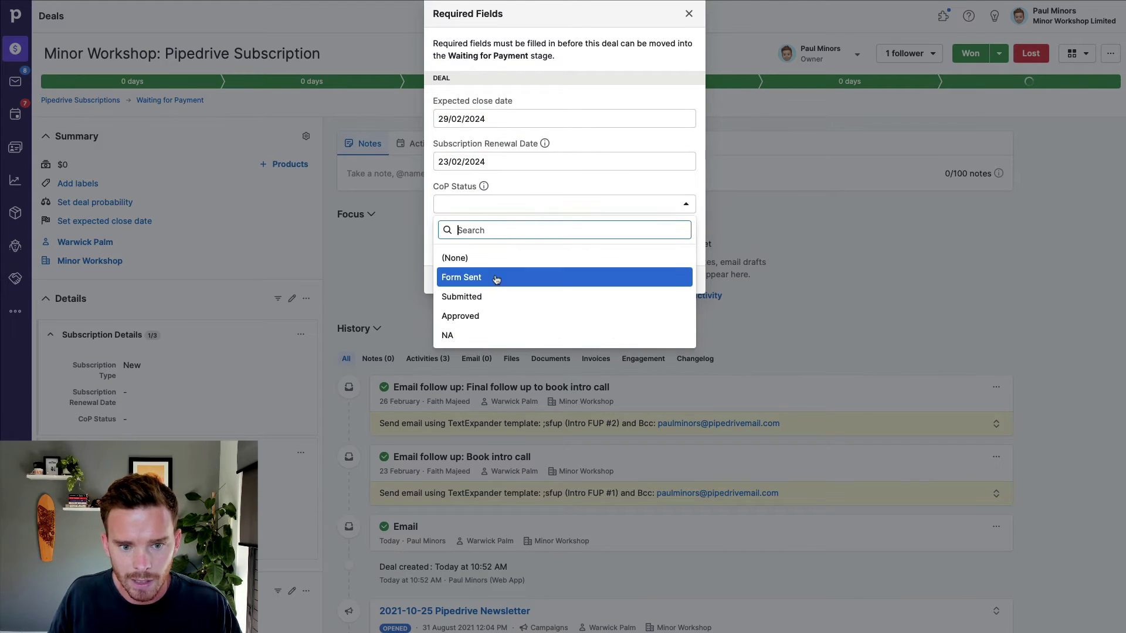
pyautogui.click(492, 315)
pyautogui.click(511, 252)
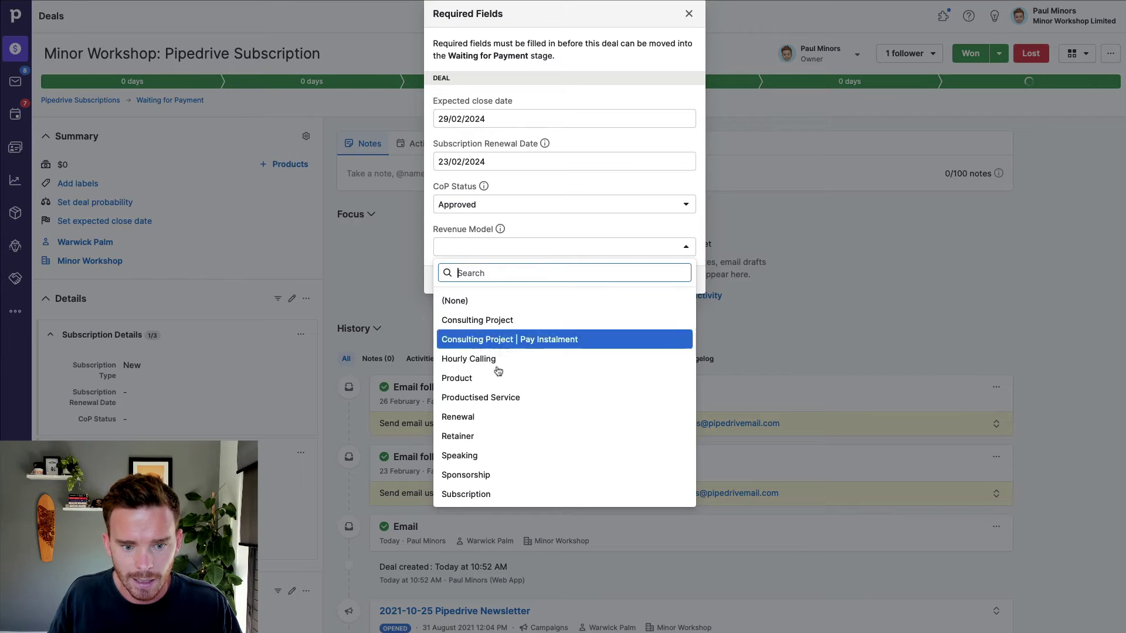
pyautogui.click(495, 494)
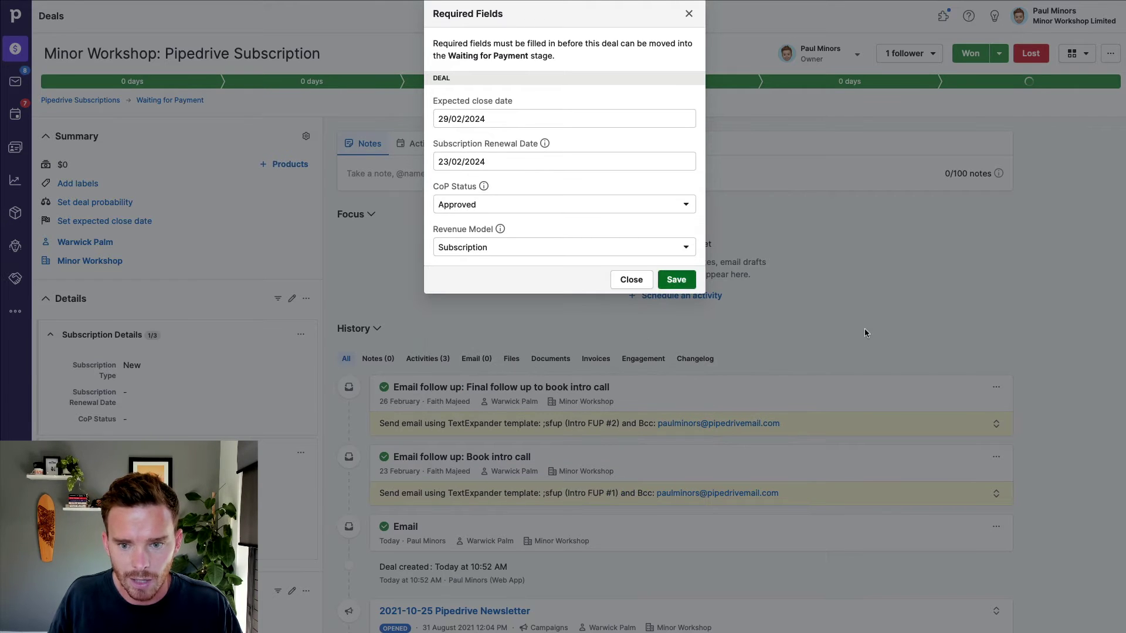
pyautogui.click(675, 279)
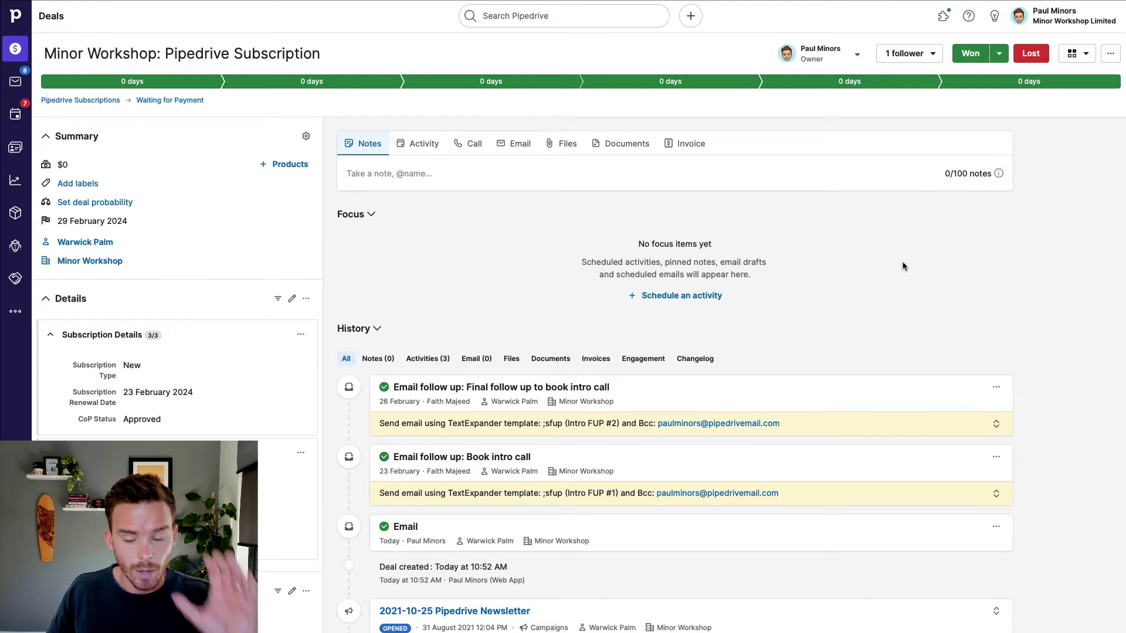
# - Mark the Minor Workshop: Pipedrive Subscription deal as won with the Payment Date 15/03/2024
pyautogui.click(971, 54)
pyautogui.click(562, 119)
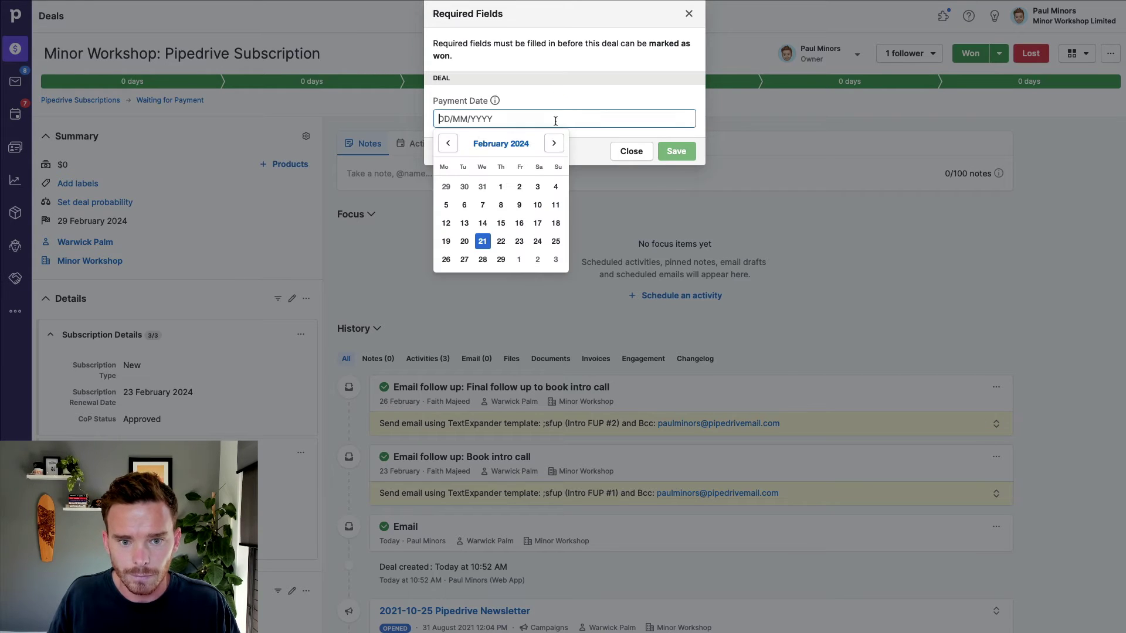
pyautogui.click(554, 145)
pyautogui.click(522, 228)
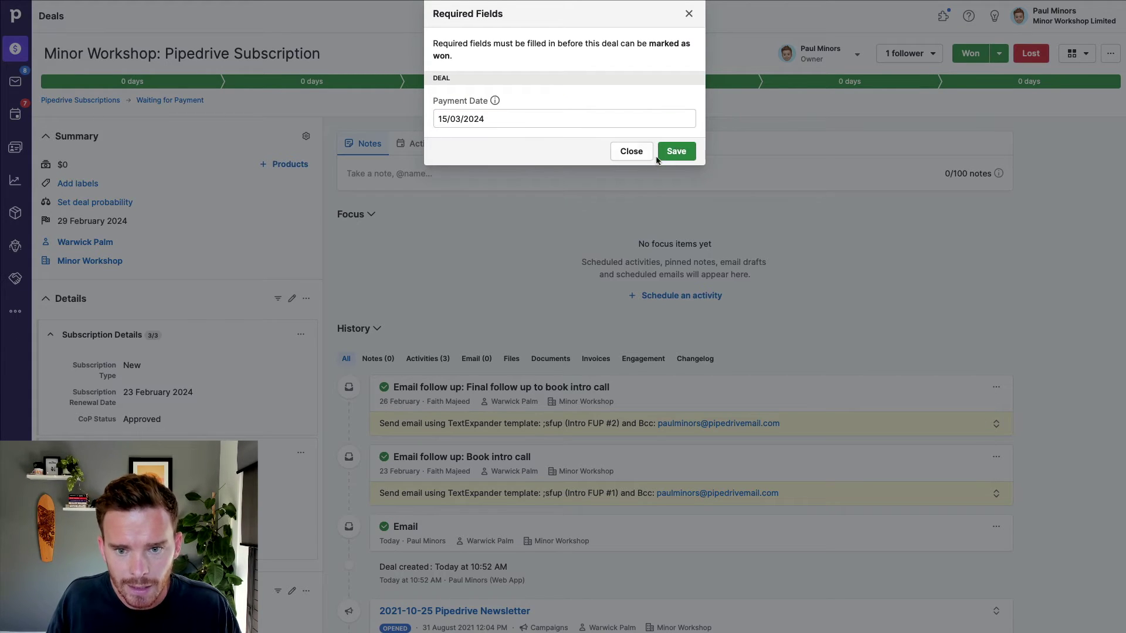
pyautogui.click(676, 151)
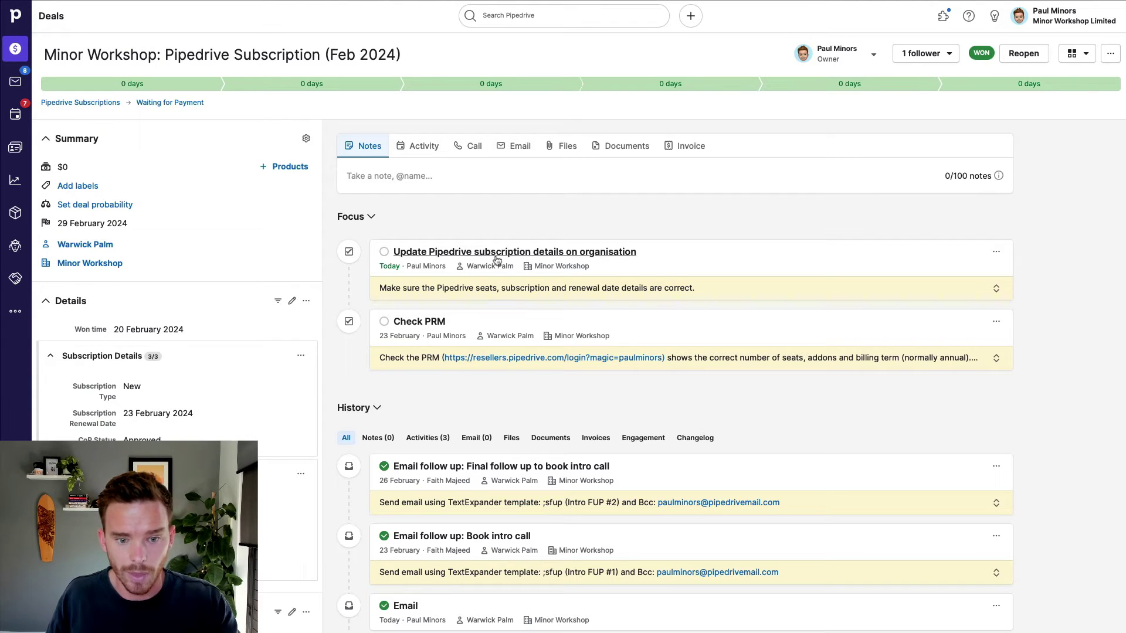
# - Review the won deal's details and open its linked contact person to check their activities and deals
pyautogui.scroll(-4, 226, 358)
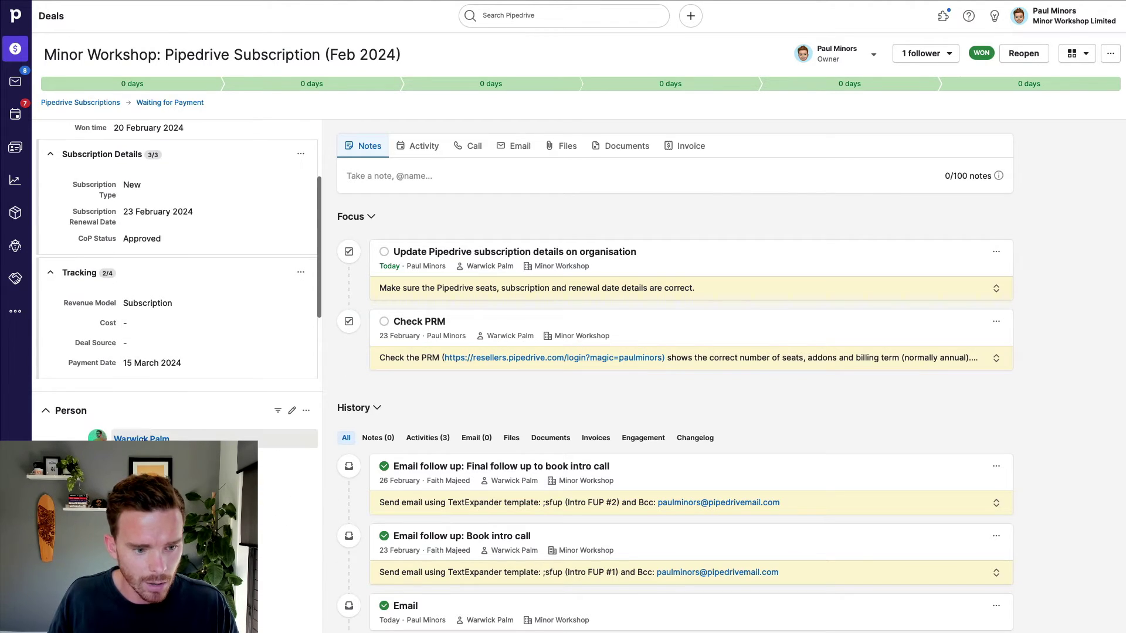
pyautogui.click(191, 424)
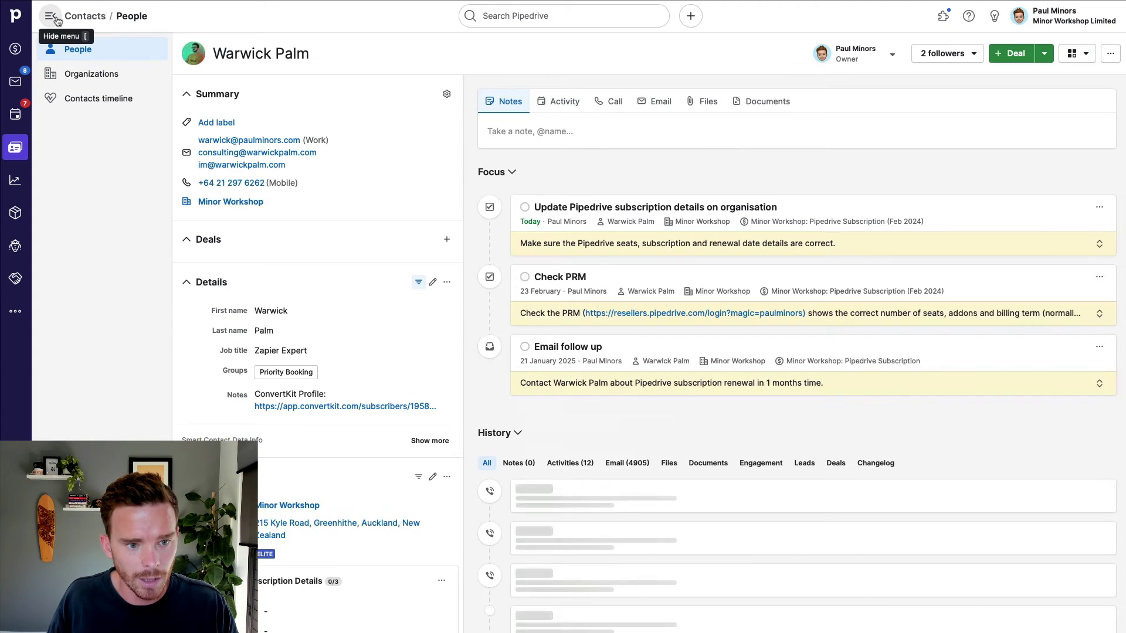
pyautogui.click(51, 16)
pyautogui.click(170, 293)
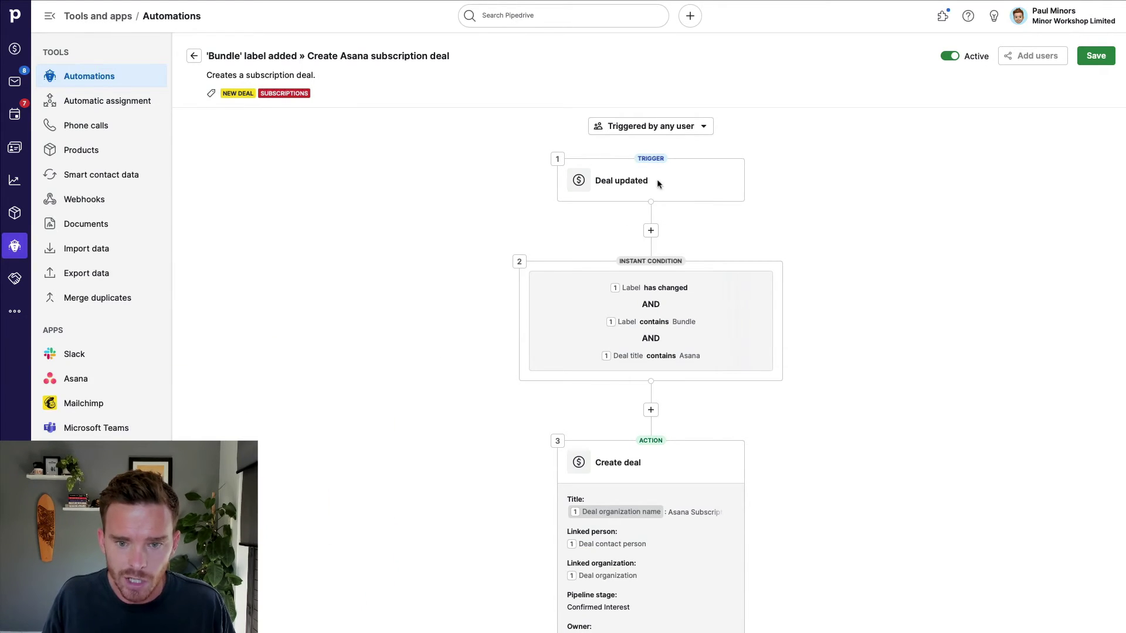
# - Inspect the instant condition and the Create deal action's title in the "'Bundle' label added » Create Asana subscription deal" automation
pyautogui.click(731, 322)
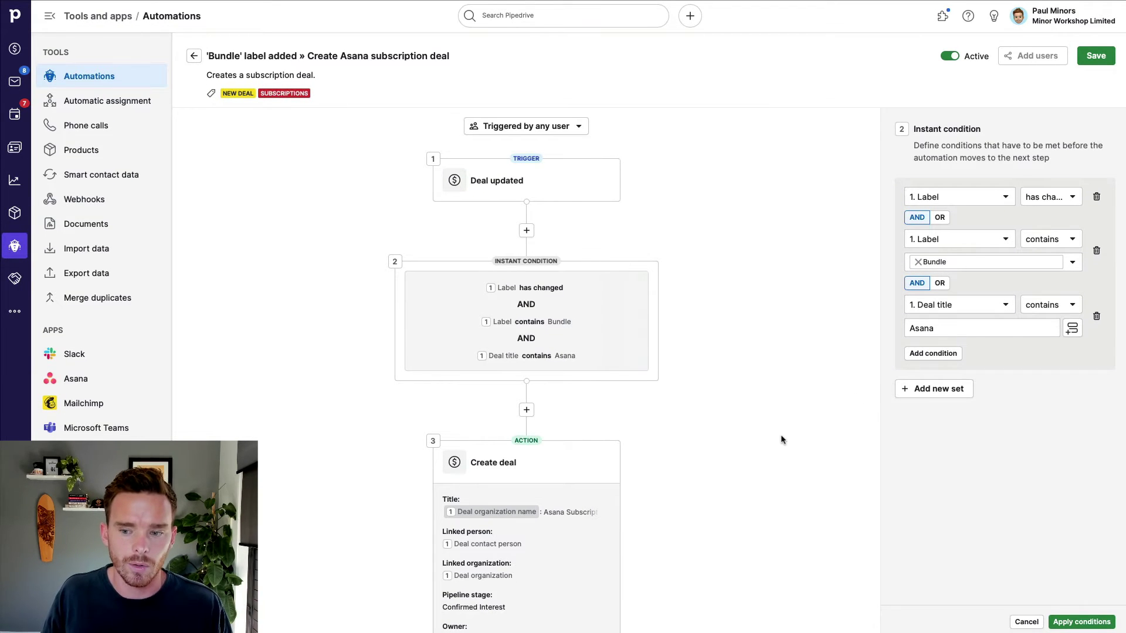
pyautogui.scroll(-4, 746, 386)
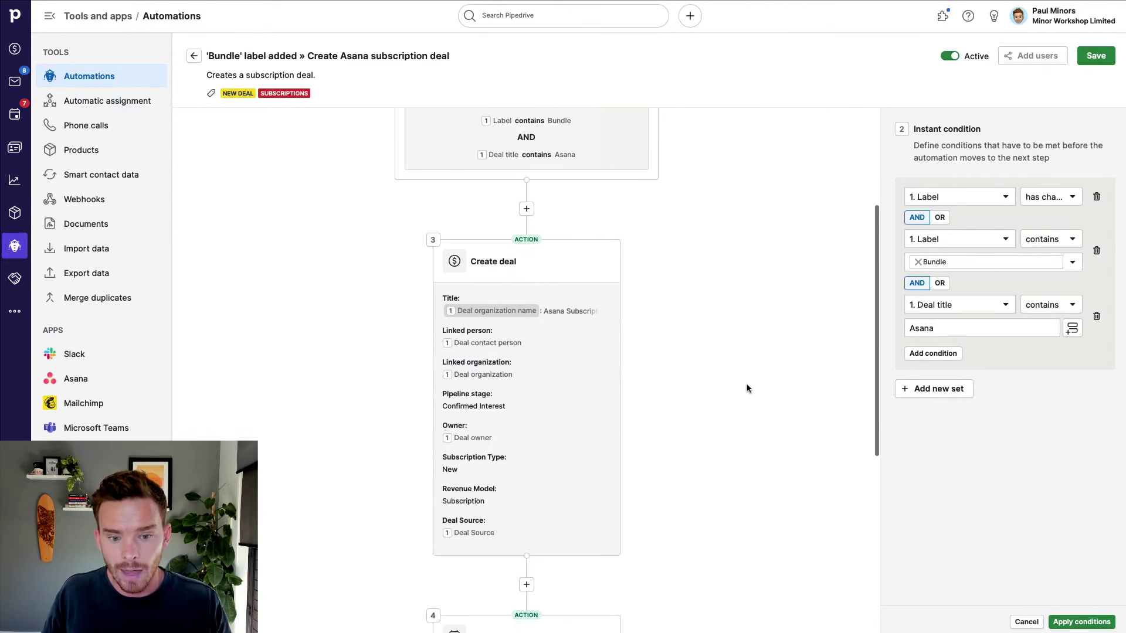
pyautogui.scroll(-1, 746, 389)
pyautogui.click(604, 328)
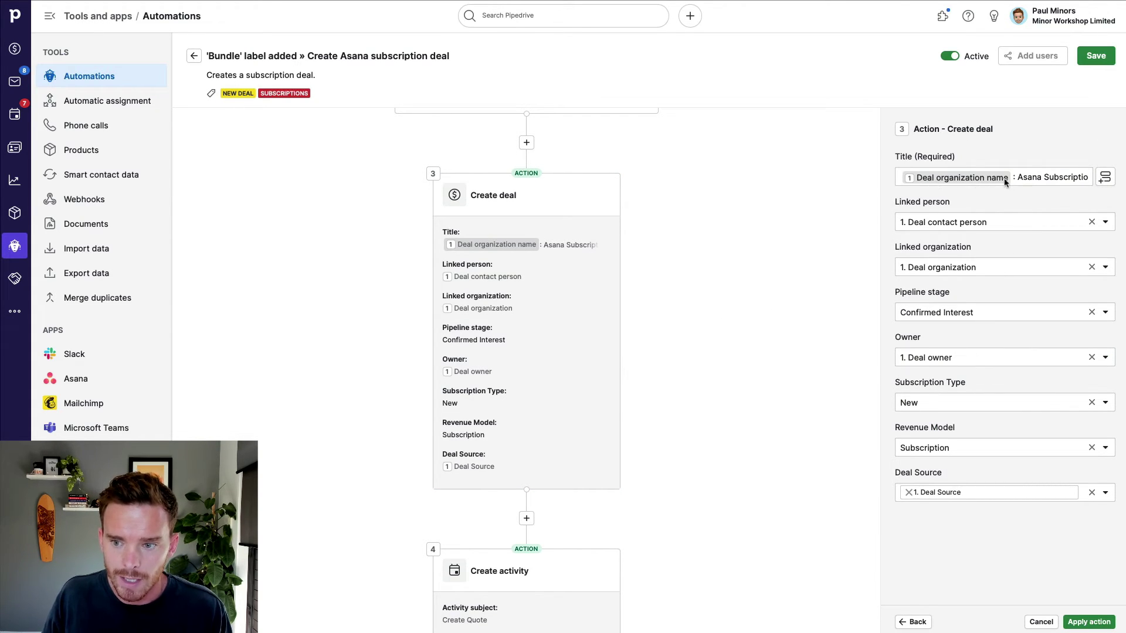
pyautogui.moveTo(1046, 178); pyautogui.dragTo(1097, 186)
pyautogui.click(1061, 202)
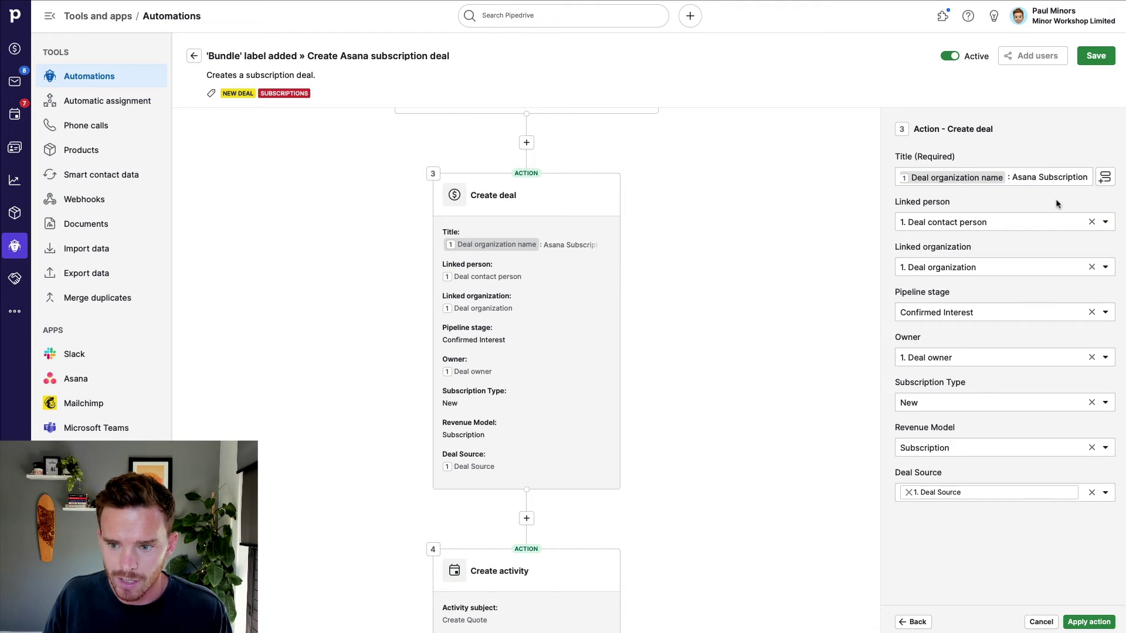
# - Inspect the Create deal action's pipeline stage options and the "Create Quote" Create activity action
pyautogui.click(989, 318)
pyautogui.scroll(-3, 968, 379)
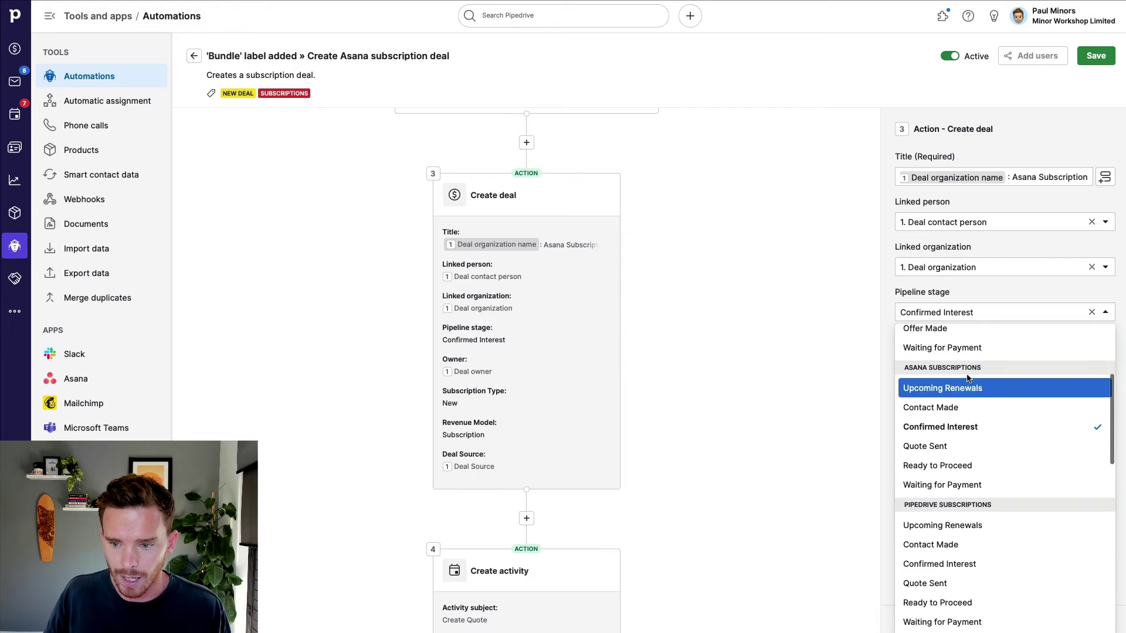
pyautogui.click(689, 305)
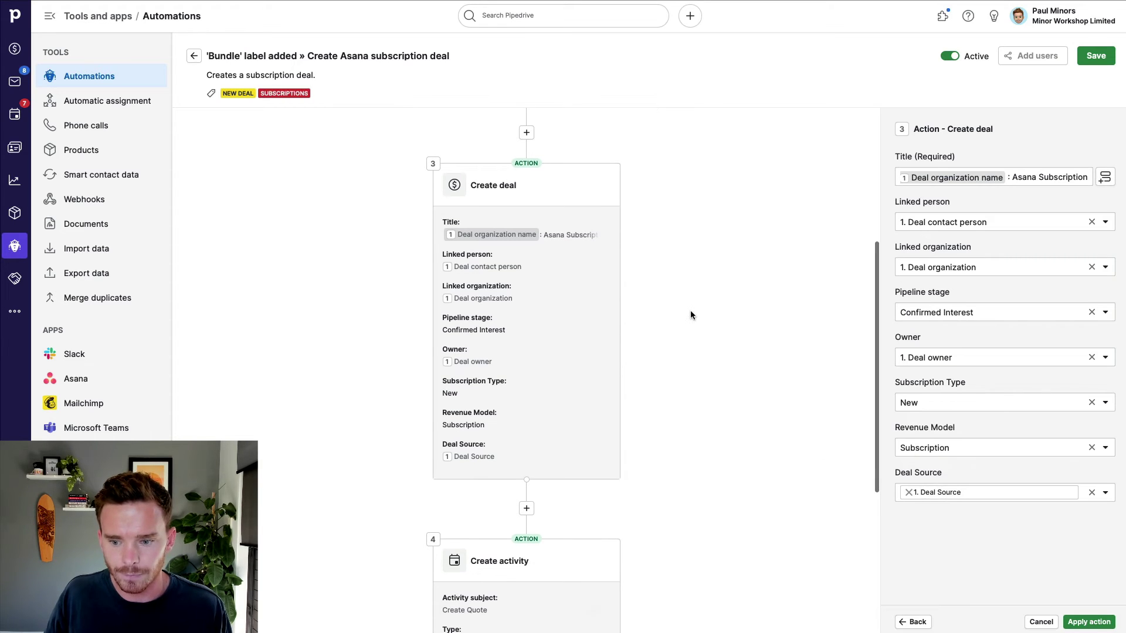
pyautogui.scroll(-5, 691, 315)
pyautogui.click(576, 336)
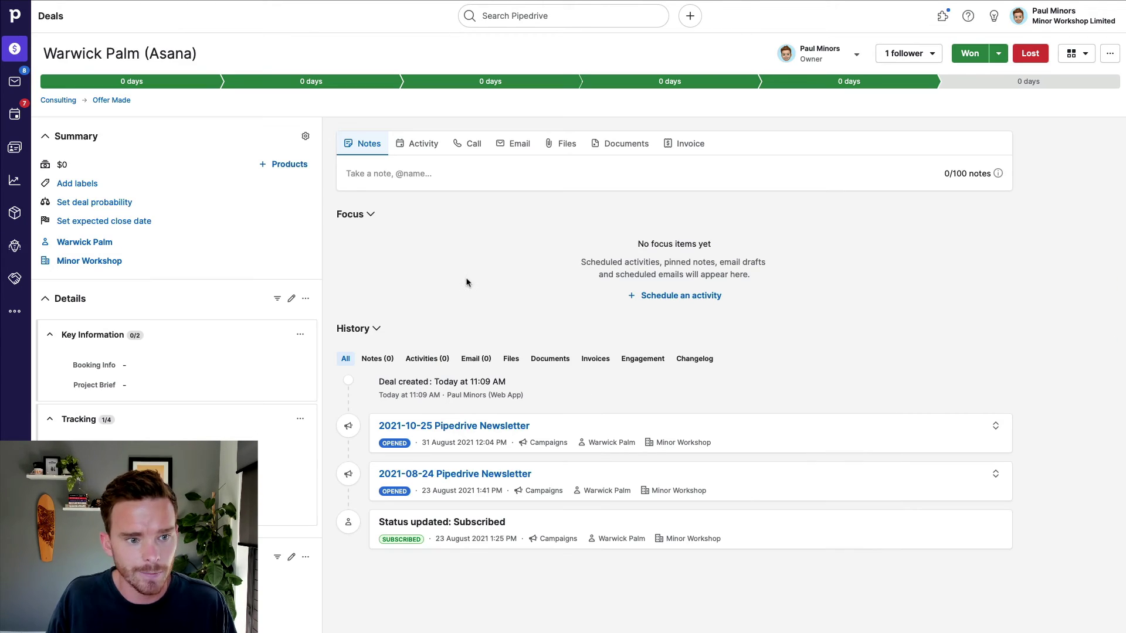
# - Check the Asana consulting deal's pipeline stage and add the Bundle label to the deal
pyautogui.click(98, 103)
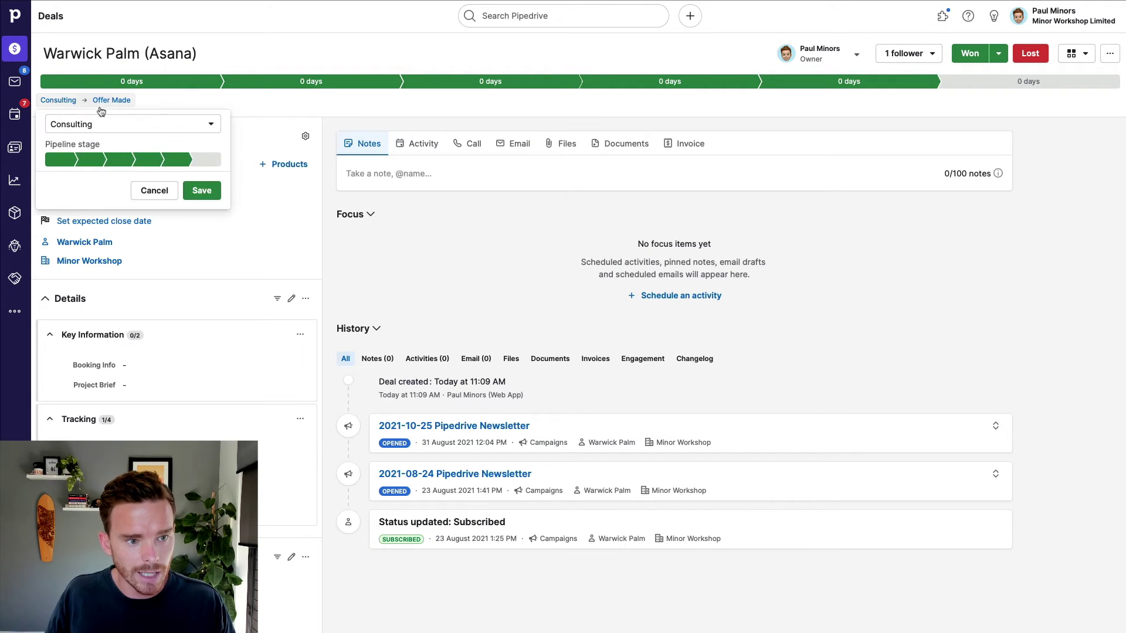
pyautogui.click(414, 278)
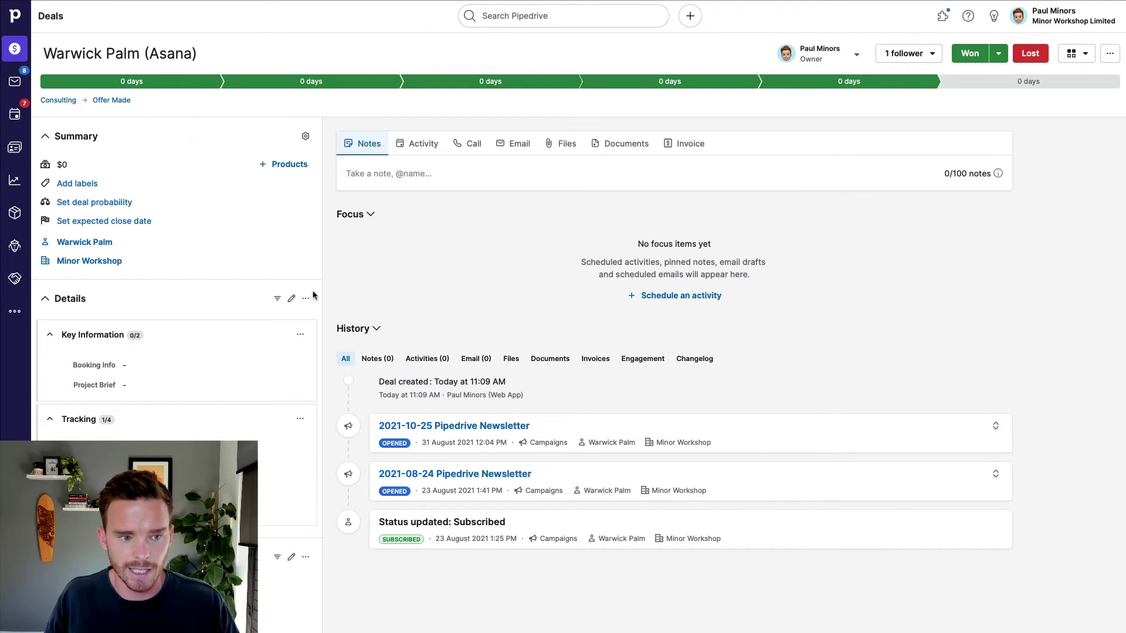
pyautogui.click(187, 191)
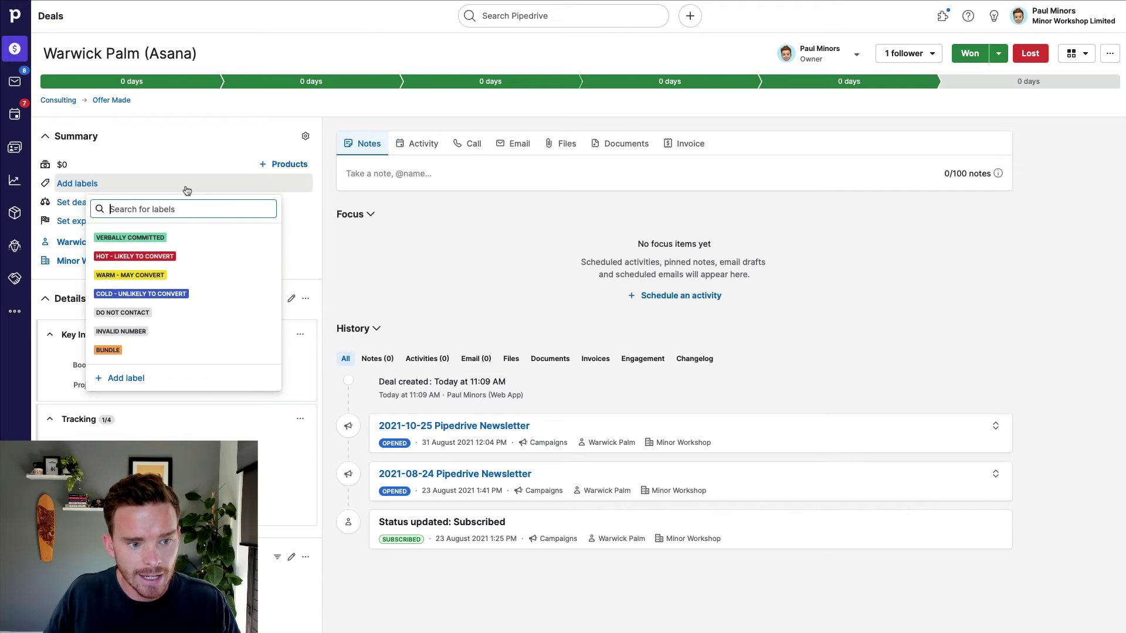
pyautogui.click(252, 351)
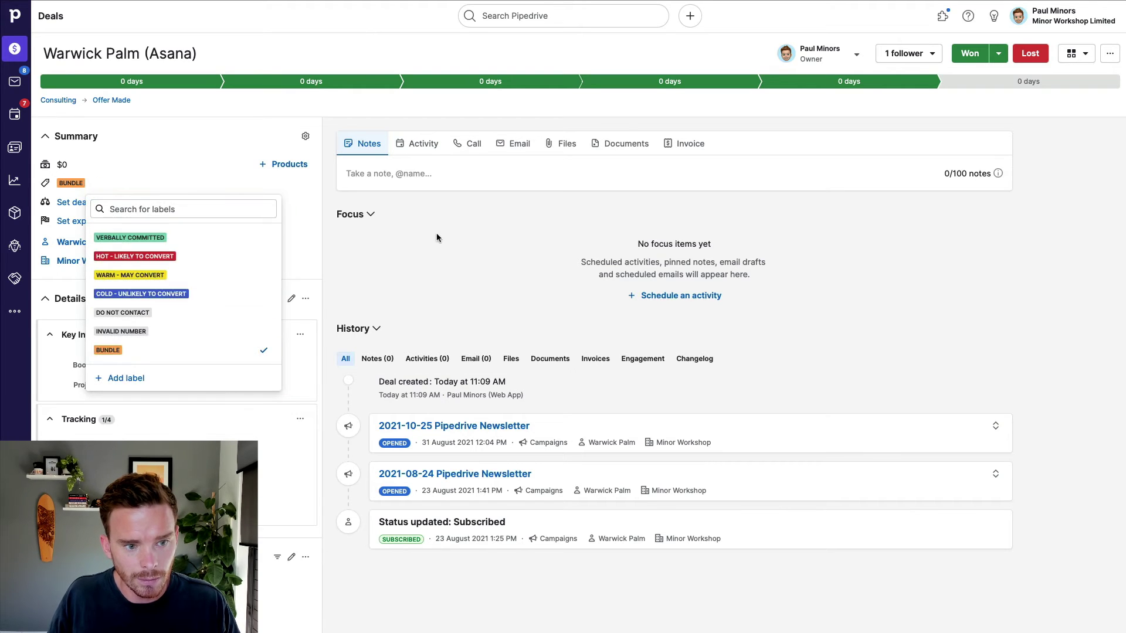
pyautogui.click(413, 330)
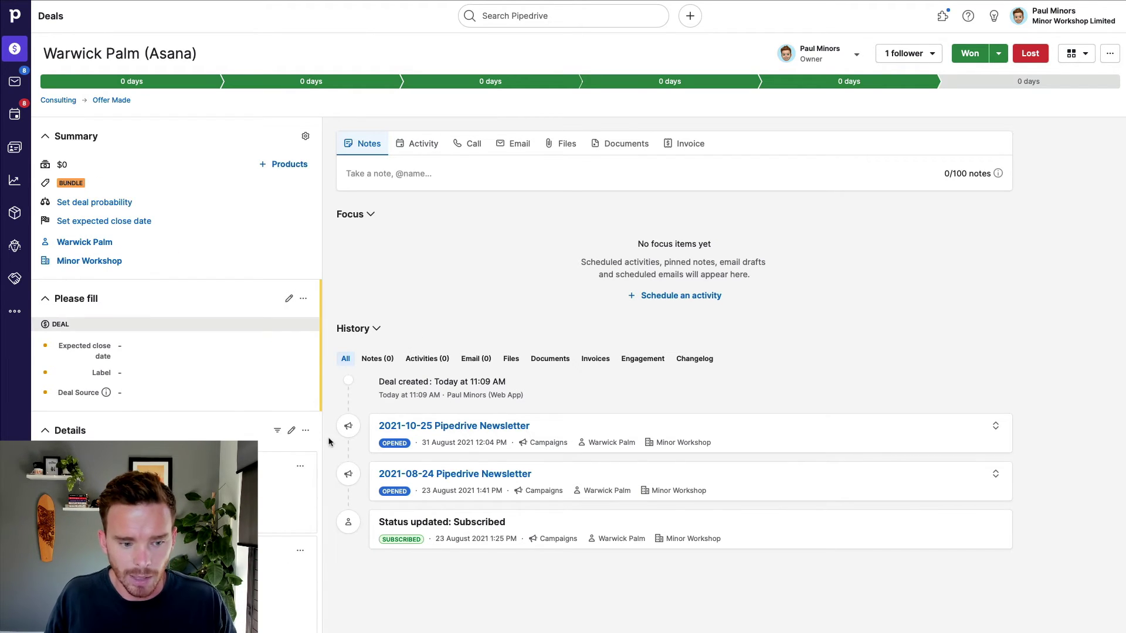
# - Open the Asana consulting deal's linked contact person and check their open deals, opening the "Minor Workshop: Asana Subscription" deal
pyautogui.scroll(-5, 246, 434)
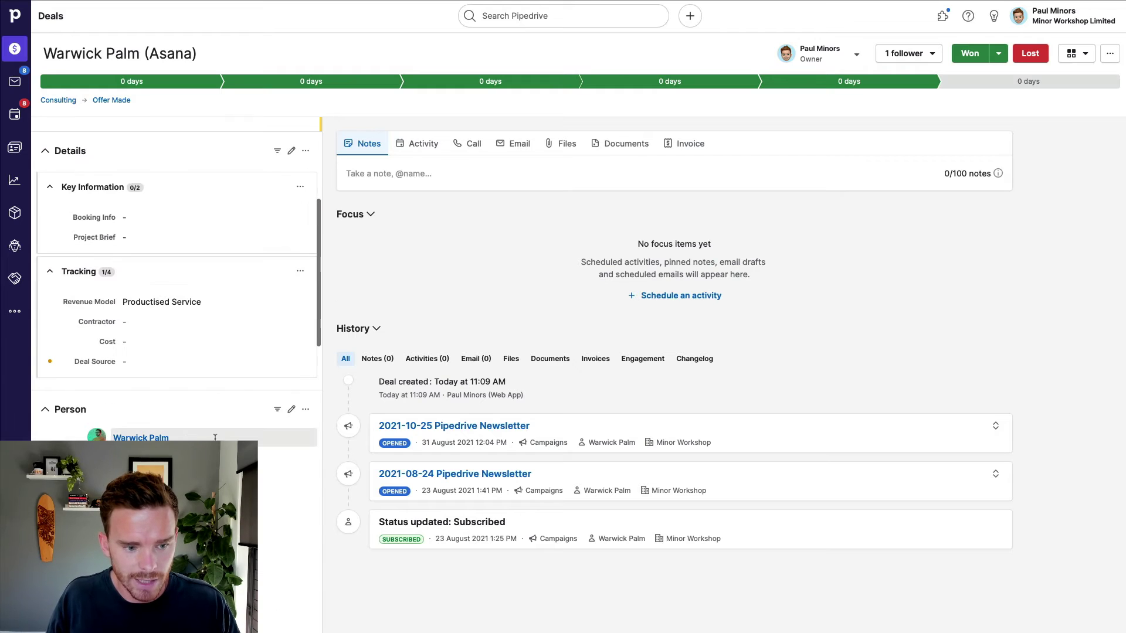
pyautogui.click(140, 438)
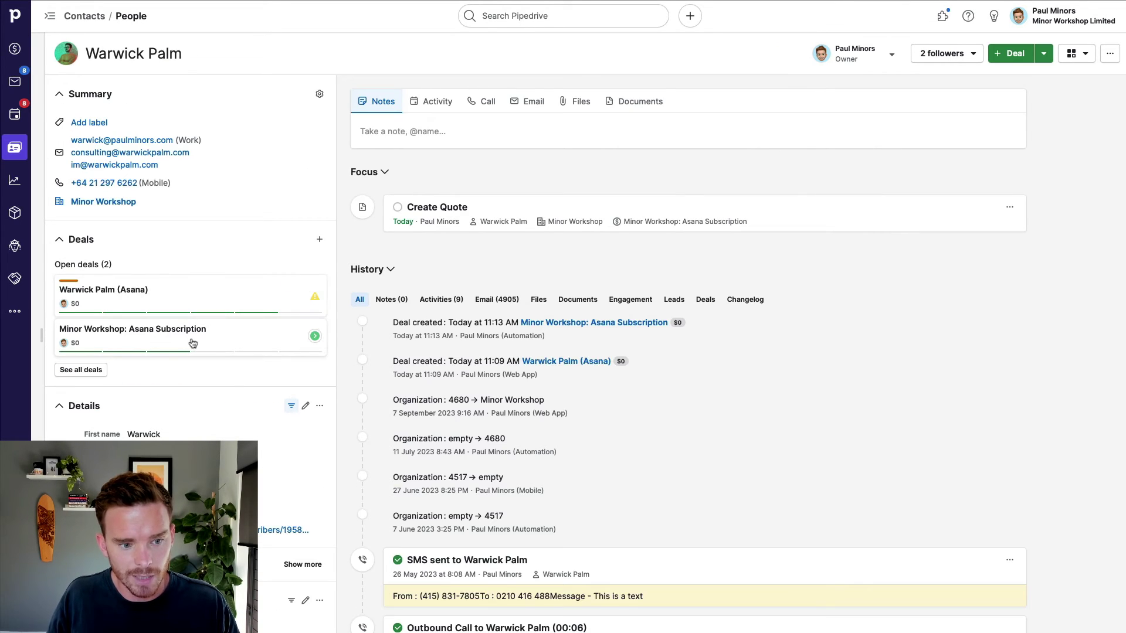
pyautogui.click(189, 340)
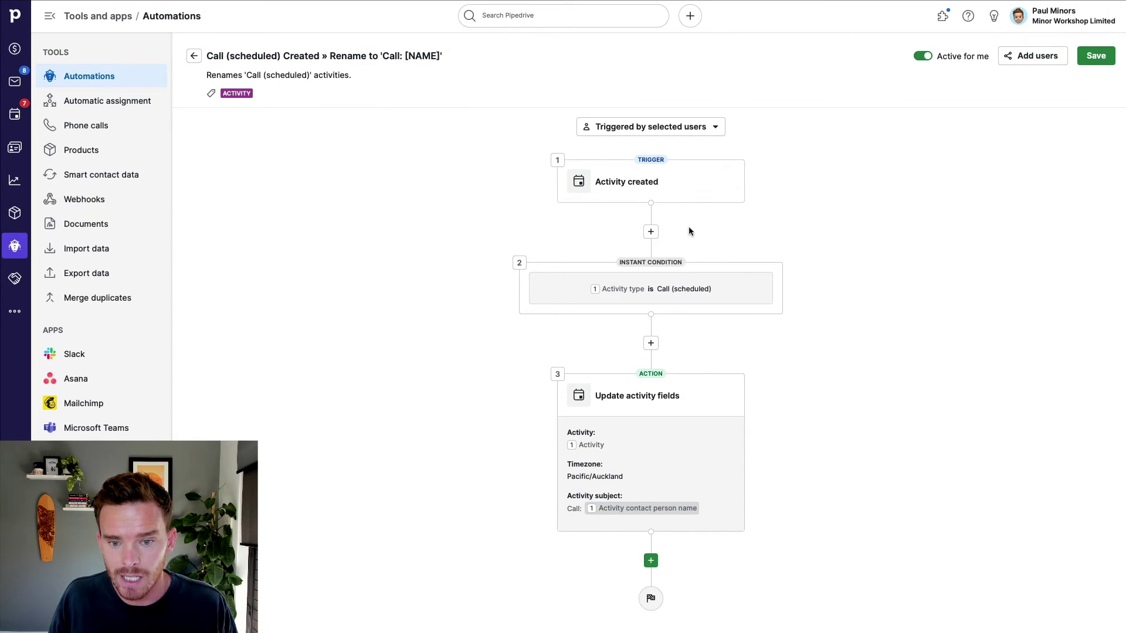
# - Inspect the activity type condition and the Update activity fields action in the "Call (scheduled) Created » Rename to 'Call: [NAME]'" automation
pyautogui.click(702, 296)
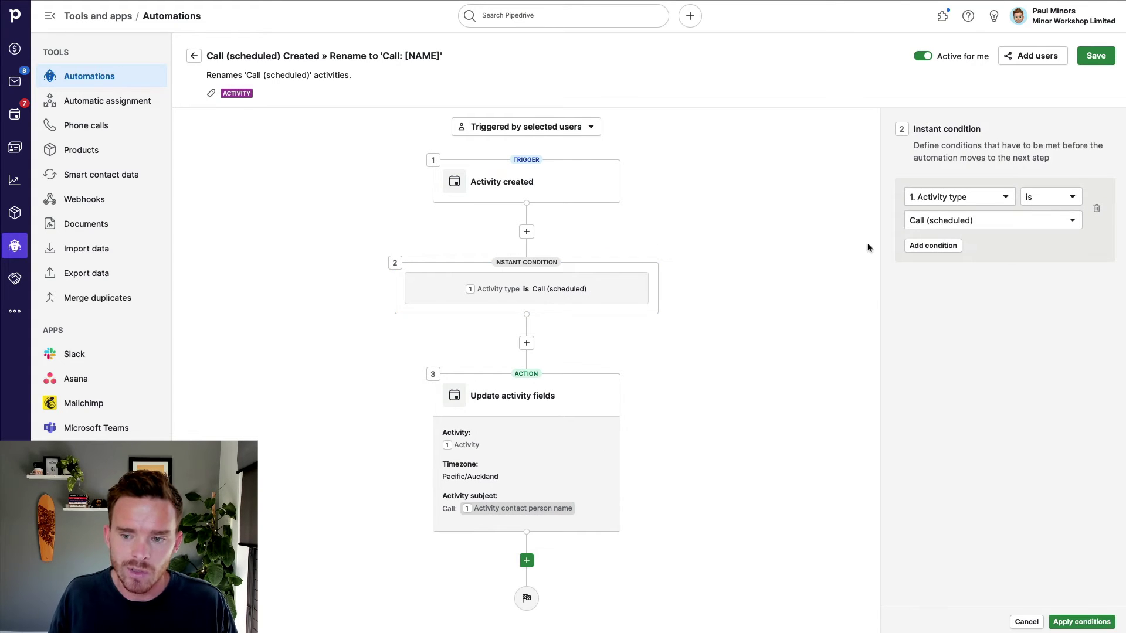
pyautogui.click(960, 227)
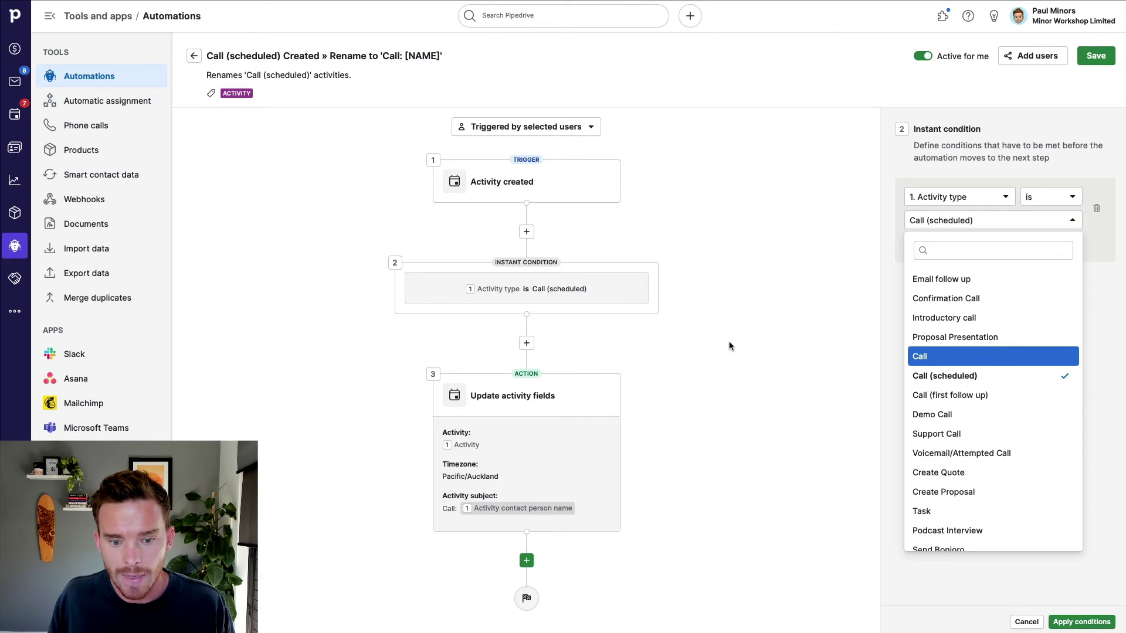
pyautogui.click(581, 405)
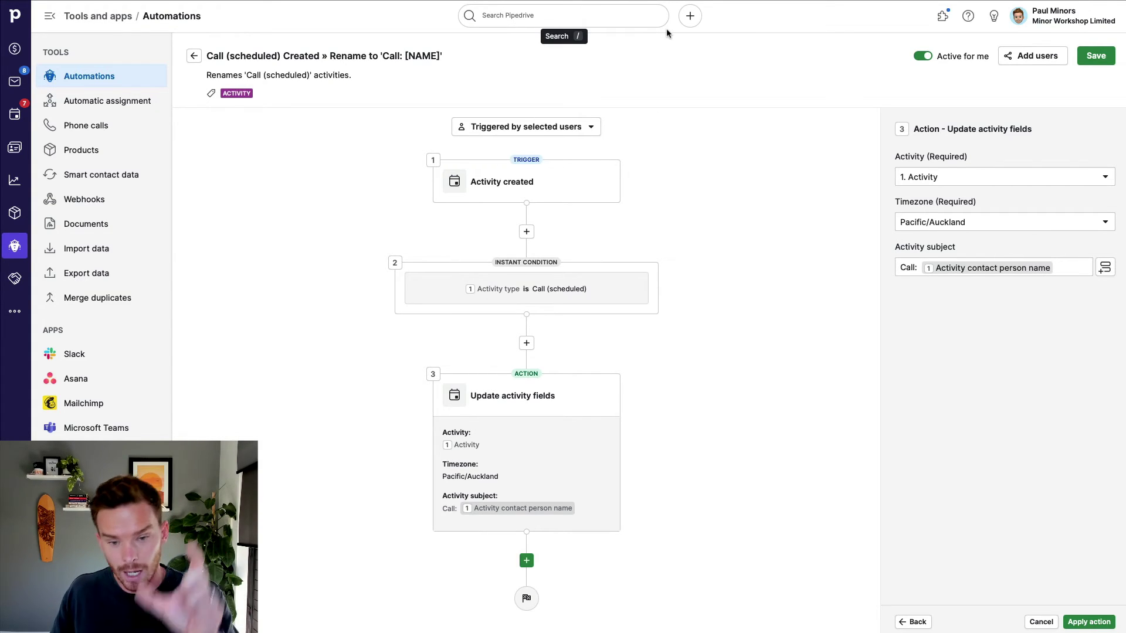
# - Add a Call (scheduled) activity to the "Minor Workshop: Asana Subscription" deal for 21 Feb 2024, 11:00 AM to 11:15 AM, and save it
pyautogui.click(692, 0)
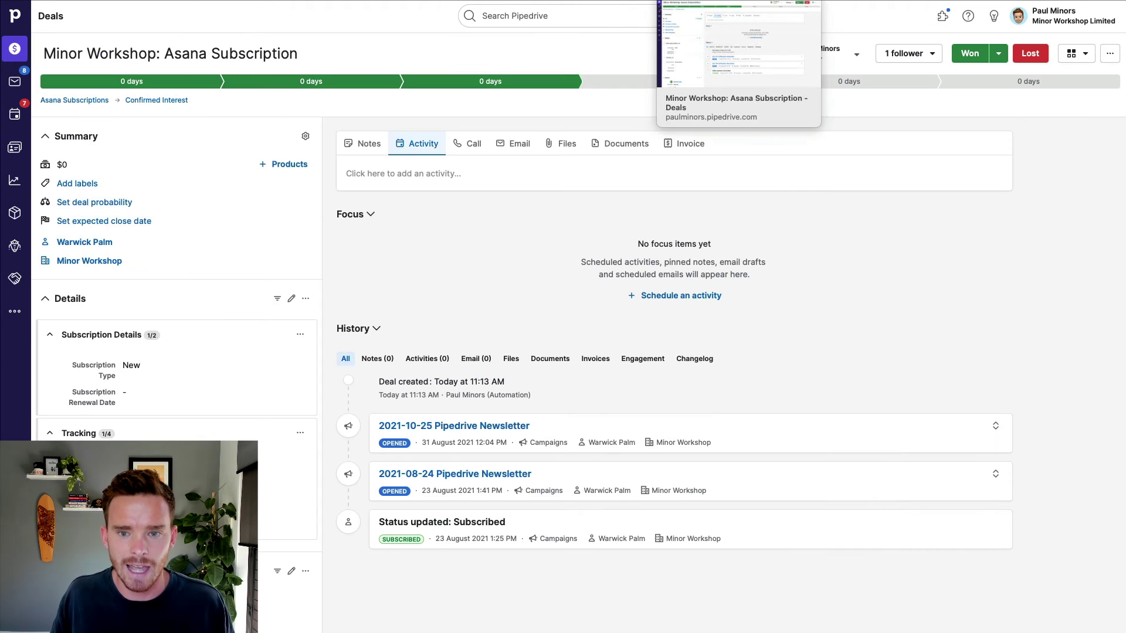
pyautogui.click(437, 176)
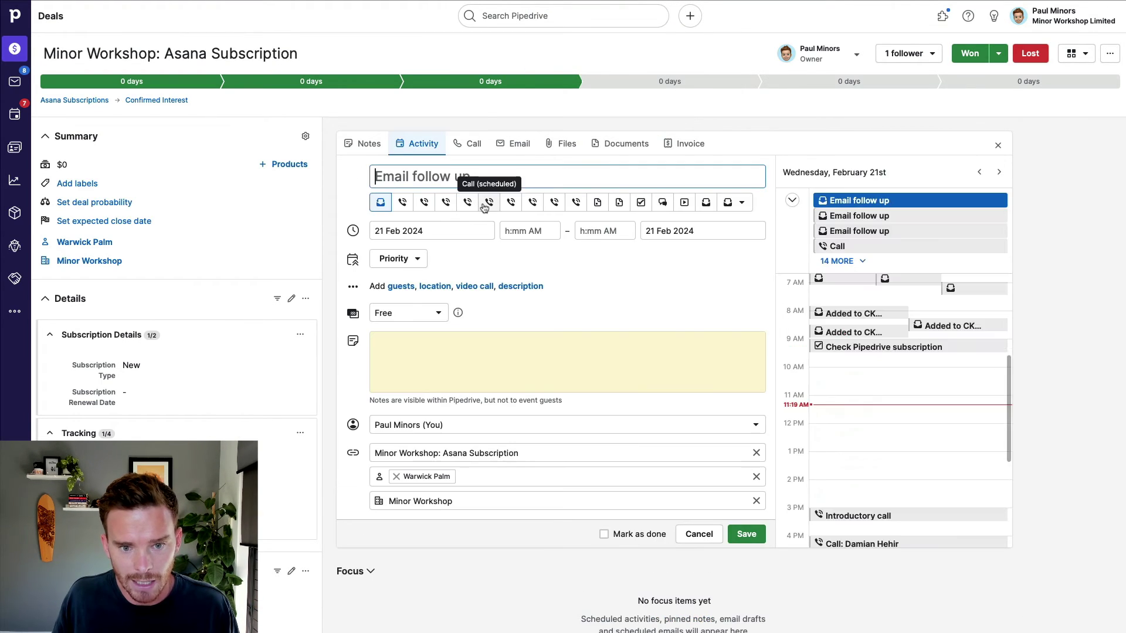
pyautogui.click(486, 204)
pyautogui.click(514, 232)
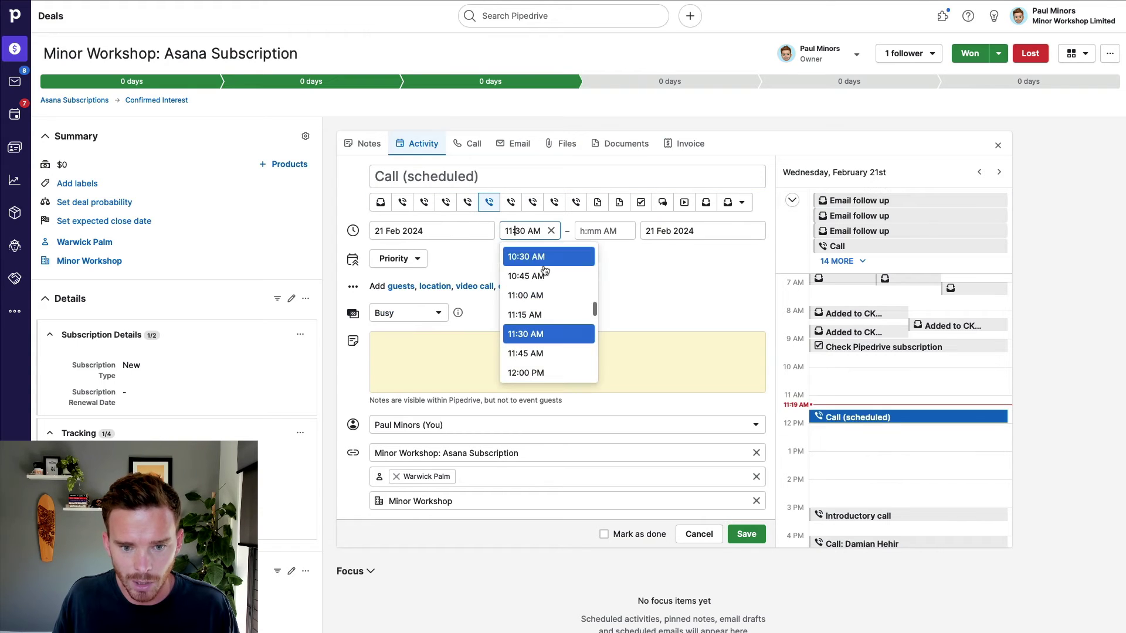
pyautogui.click(528, 311)
pyautogui.click(590, 231)
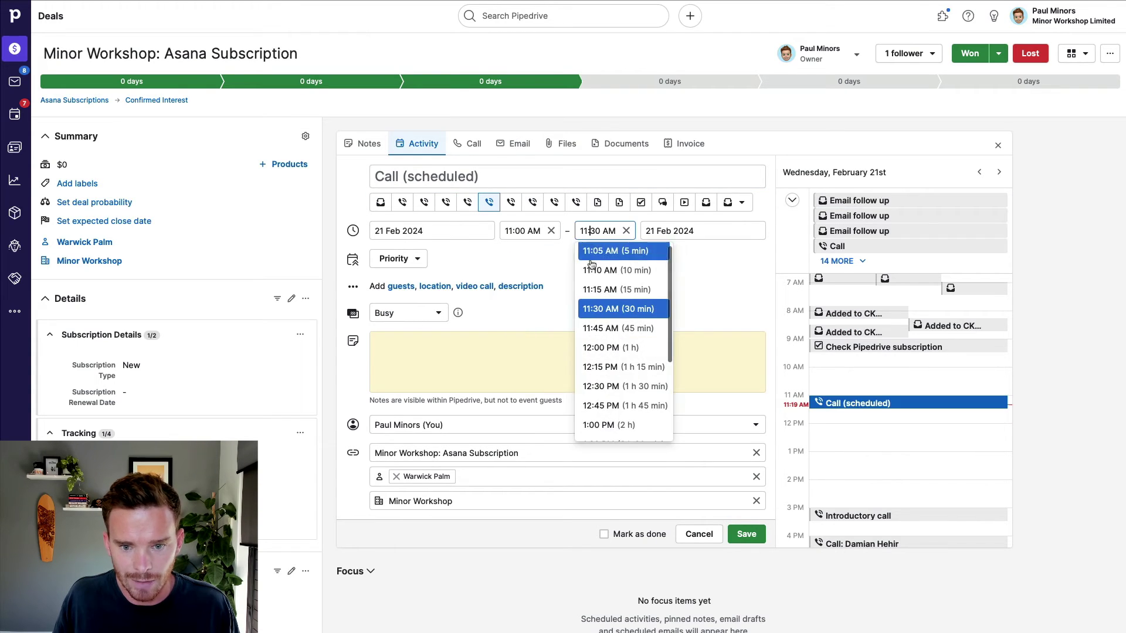
pyautogui.click(600, 290)
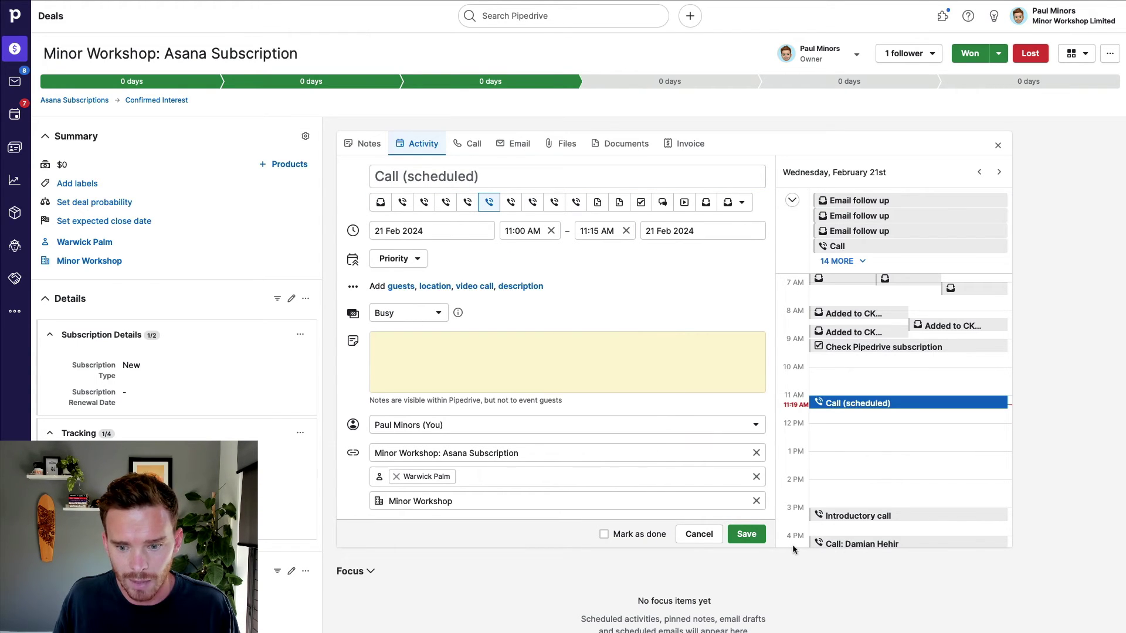
pyautogui.click(747, 534)
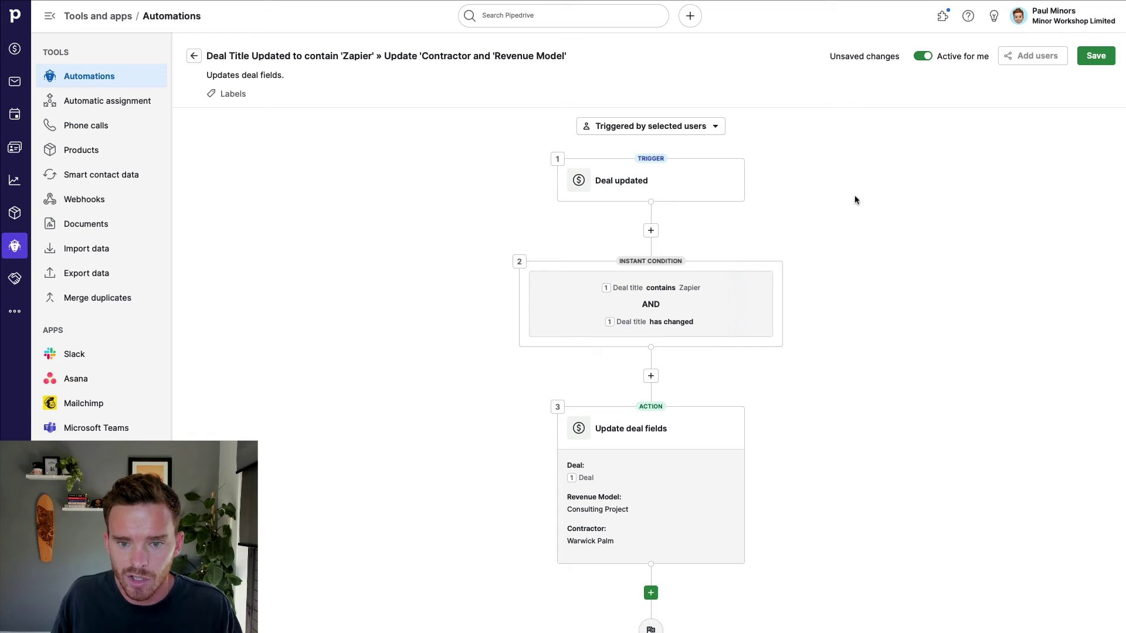
# - Inspect the deal title conditions and their operator options in the automation triggered when a deal title contains "Zapier"
pyautogui.click(744, 299)
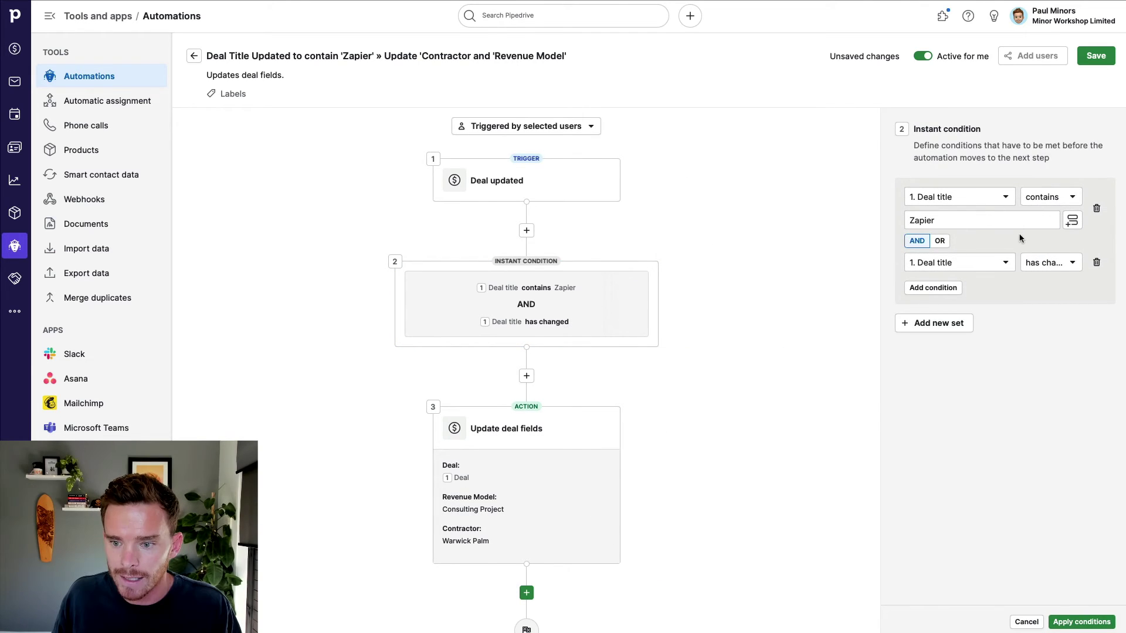
pyautogui.click(1064, 264)
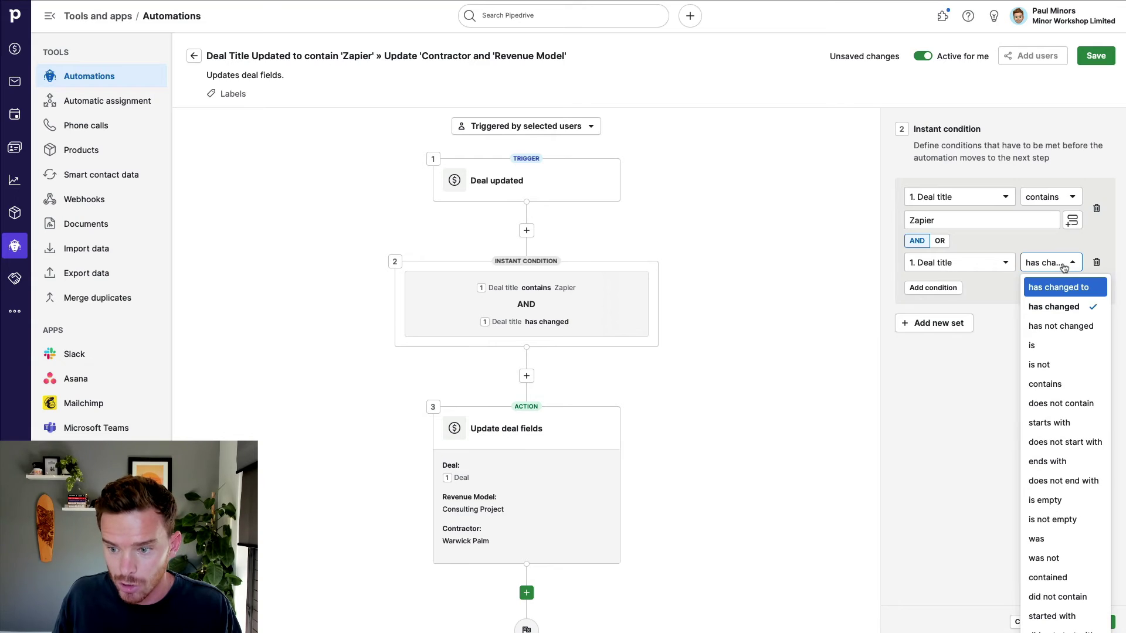
pyautogui.click(952, 413)
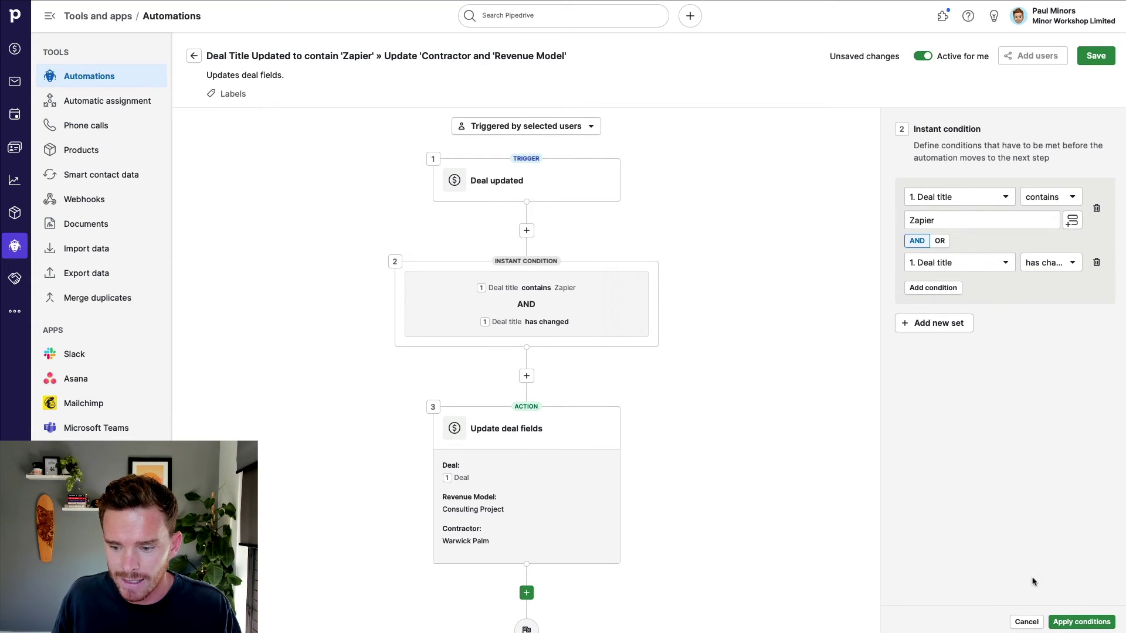
# - Inspect the Update deal fields action's Revenue Model value and Contractor options in the "Zapier" deal title automation
pyautogui.click(596, 465)
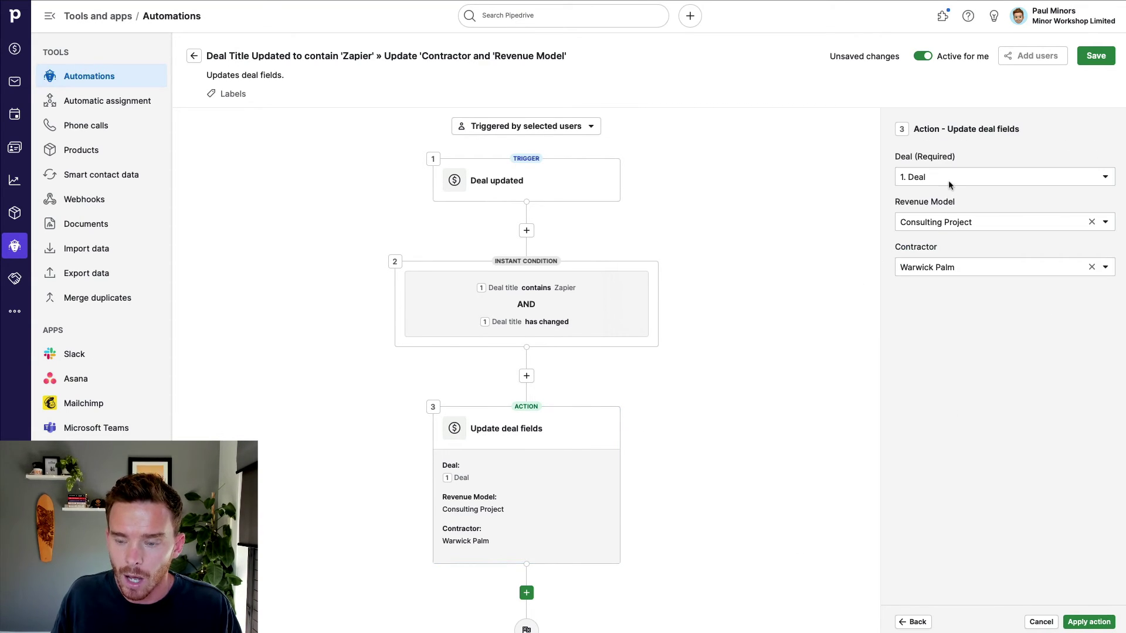
pyautogui.click(991, 222)
pyautogui.click(991, 222)
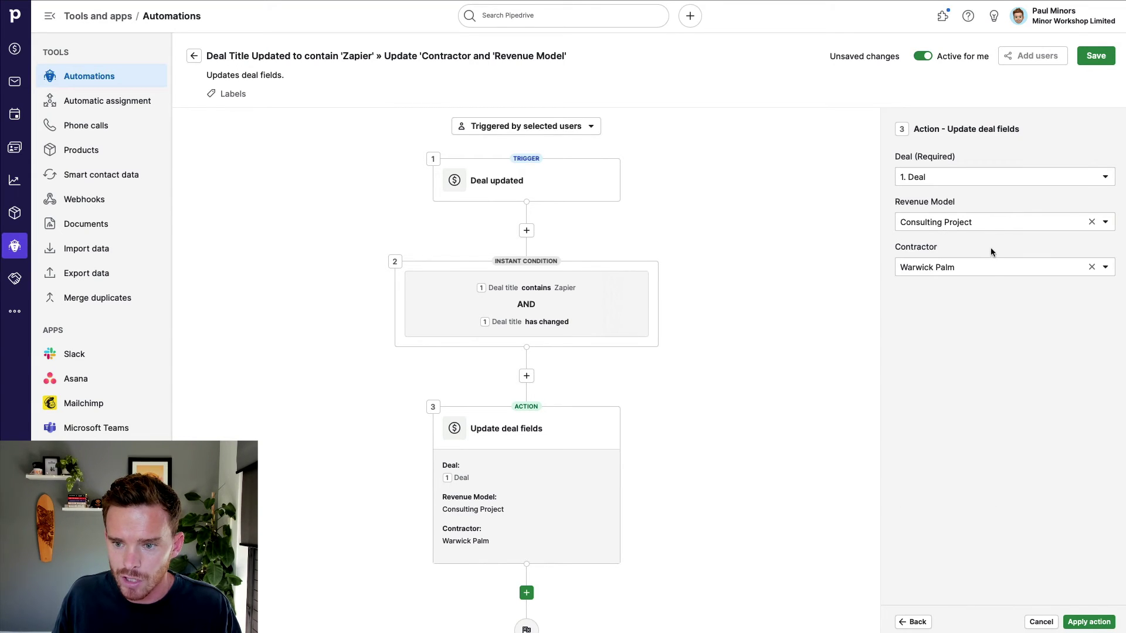
pyautogui.click(986, 270)
pyautogui.scroll(-1, 988, 535)
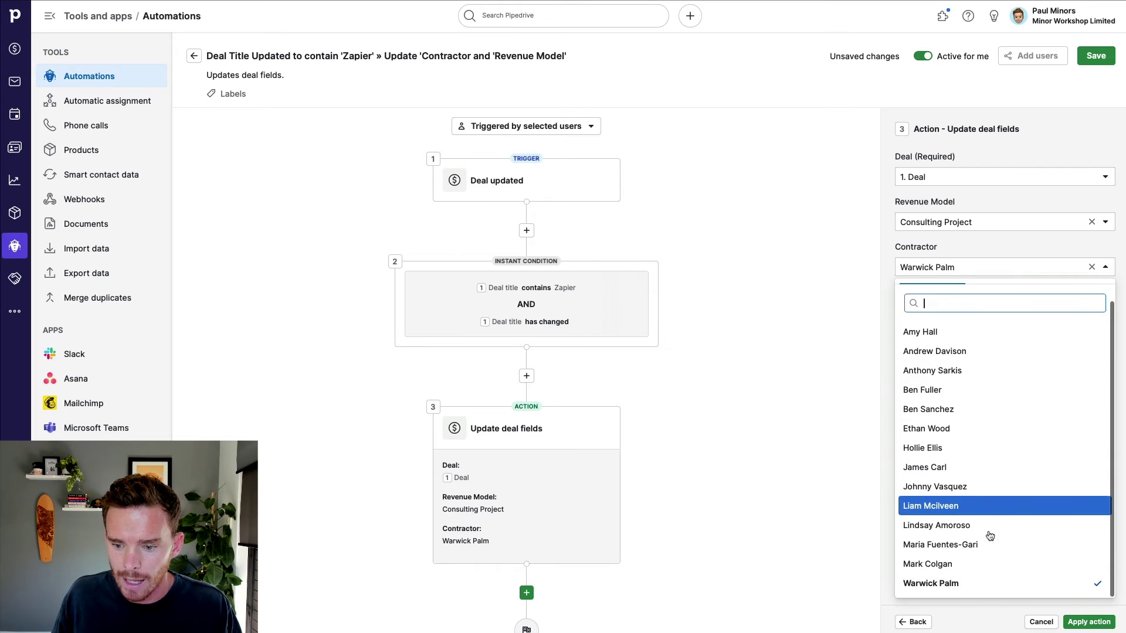
pyautogui.click(801, 400)
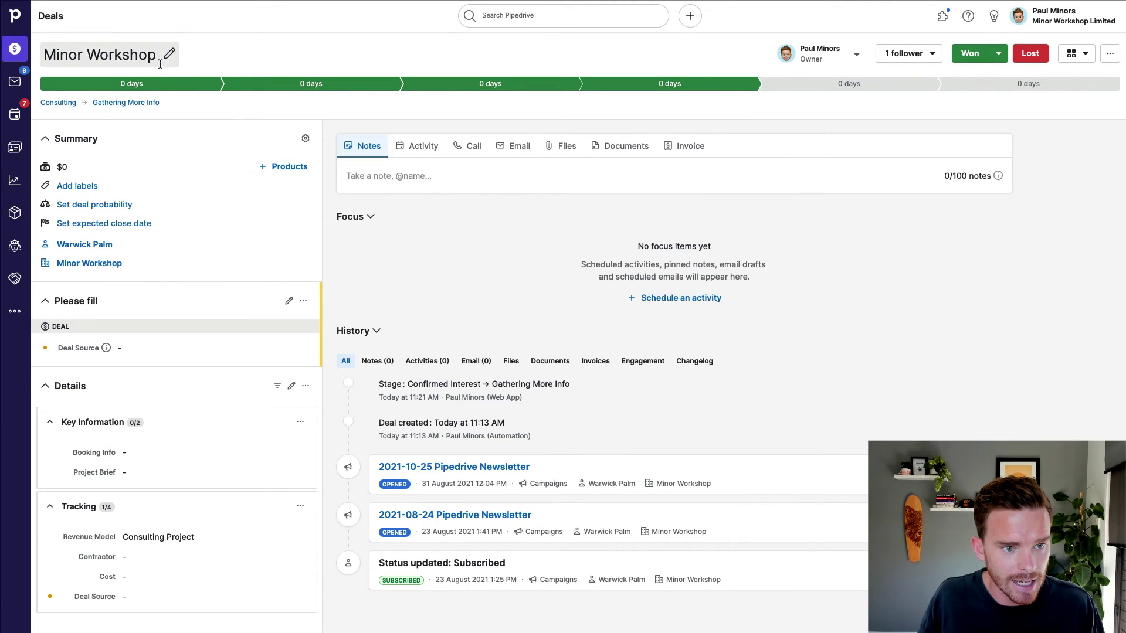
# - Clear the Revenue Model field in the Minor Workshop deal's tracking details and save the change
pyautogui.scroll(-2, 170, 442)
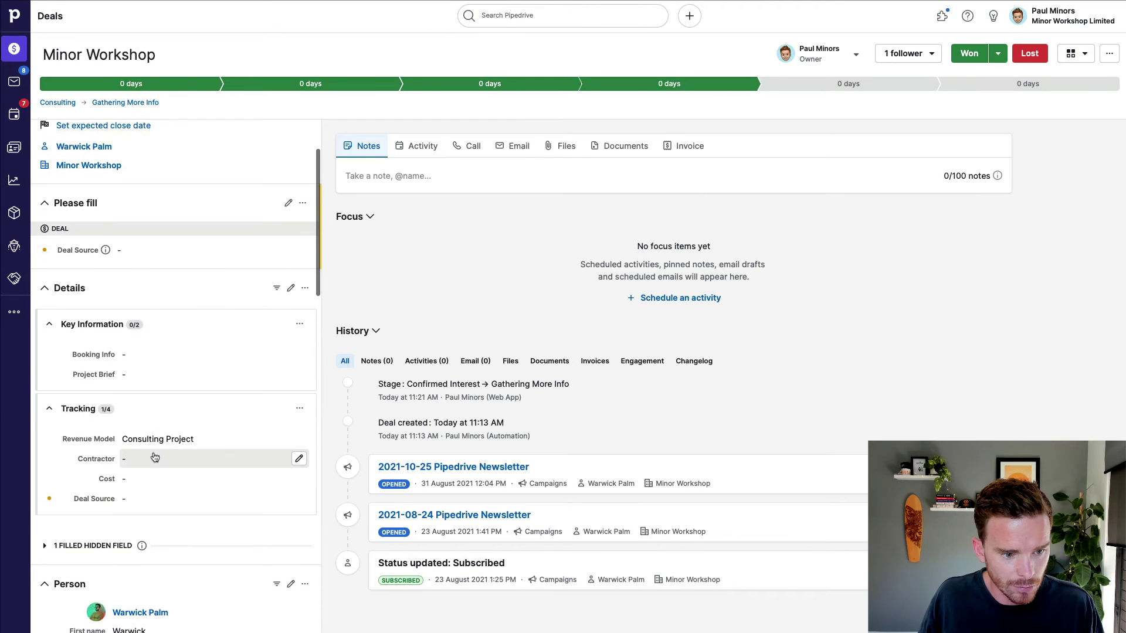
pyautogui.click(293, 441)
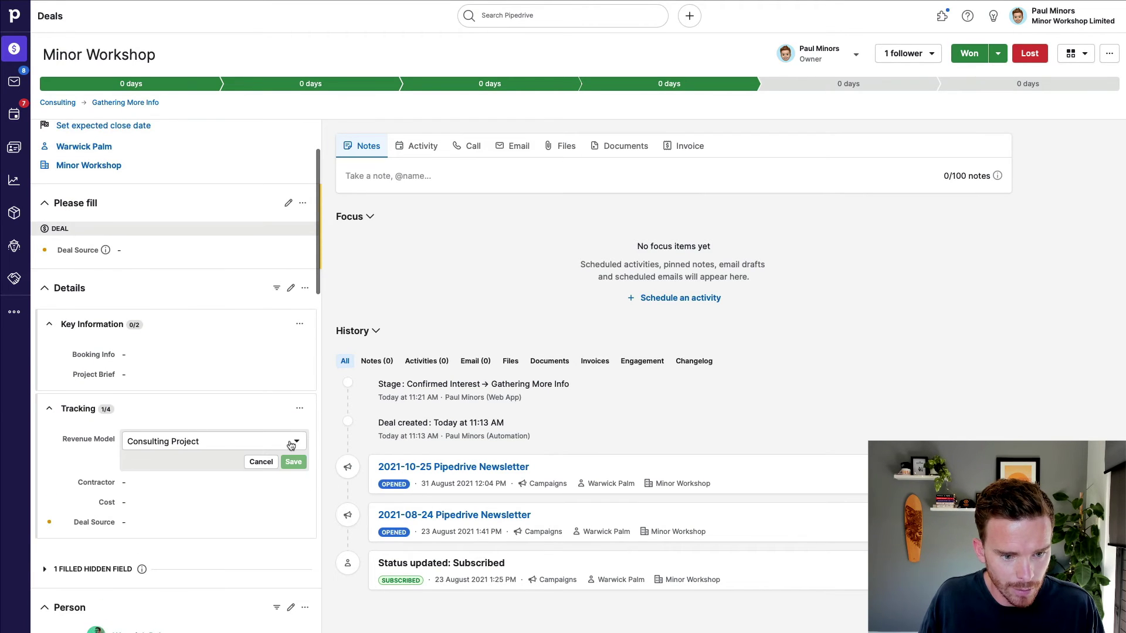
pyautogui.click(241, 440)
pyautogui.click(211, 194)
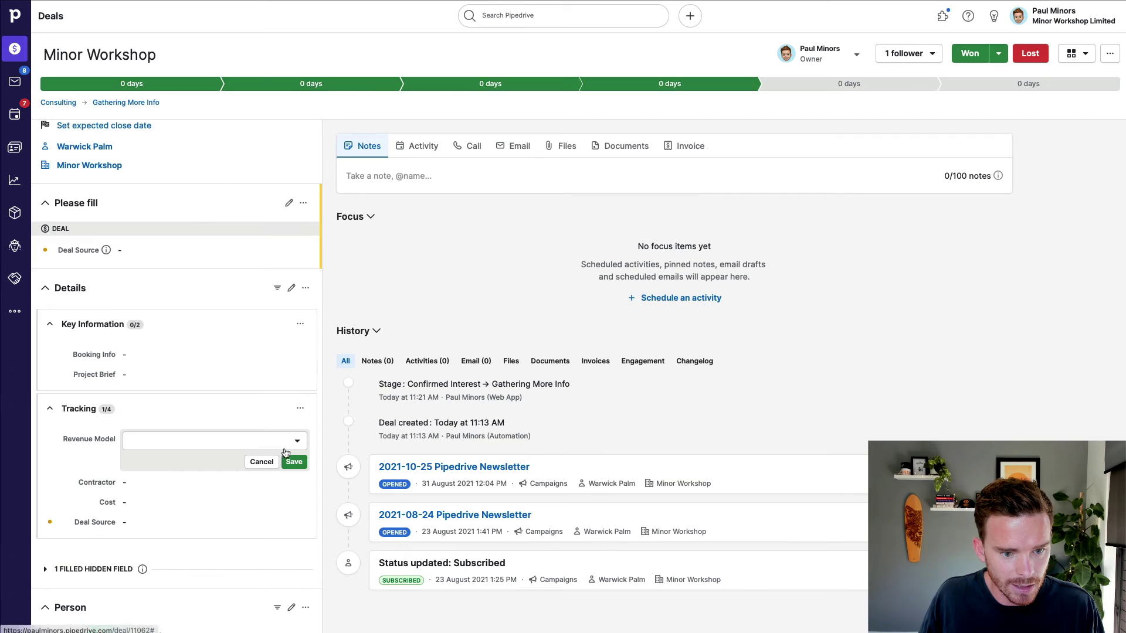
pyautogui.click(294, 461)
# - Rename the Minor Workshop deal as "Minor Workshop (Zapier)"
pyautogui.scroll(2, 176, 381)
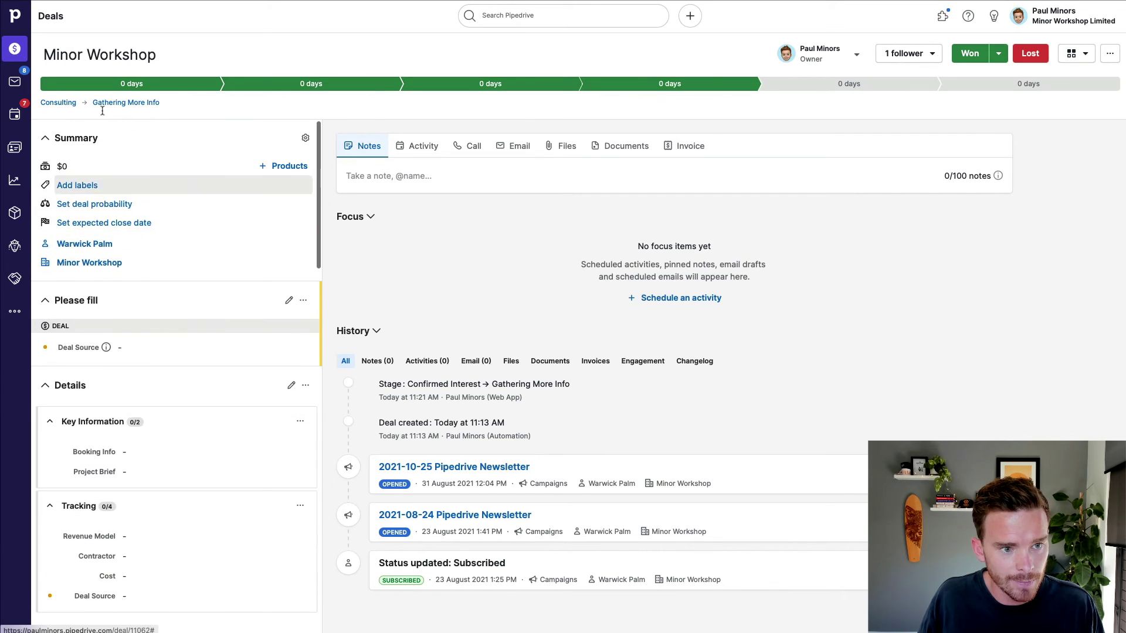
pyautogui.scroll(-2, 168, 347)
pyautogui.click(130, 55)
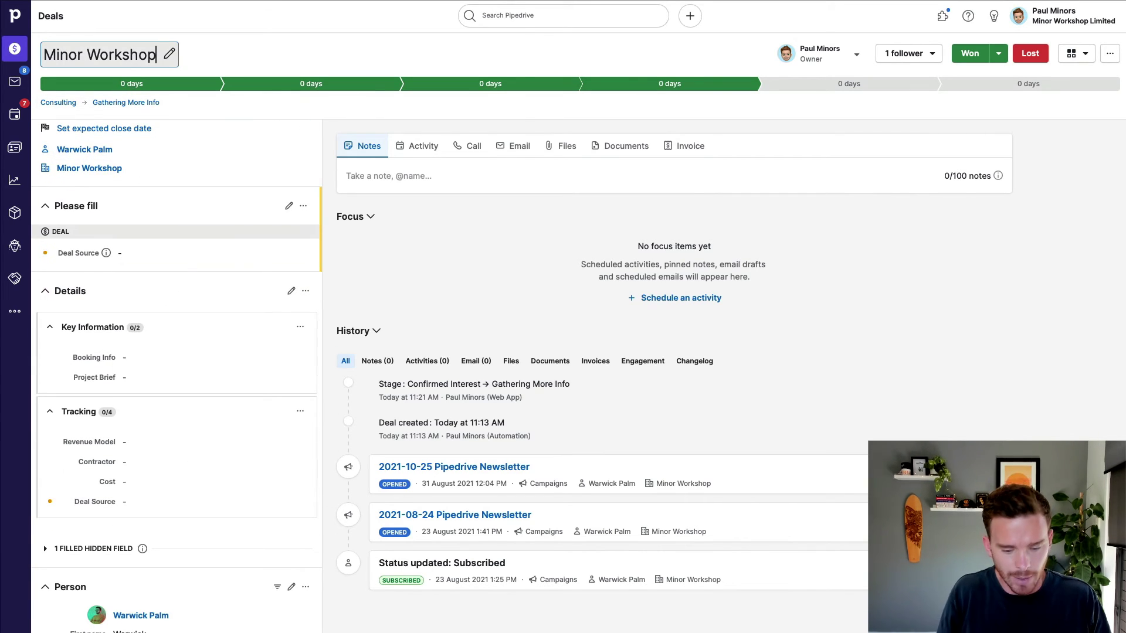
pyautogui.write('(Zapier)')
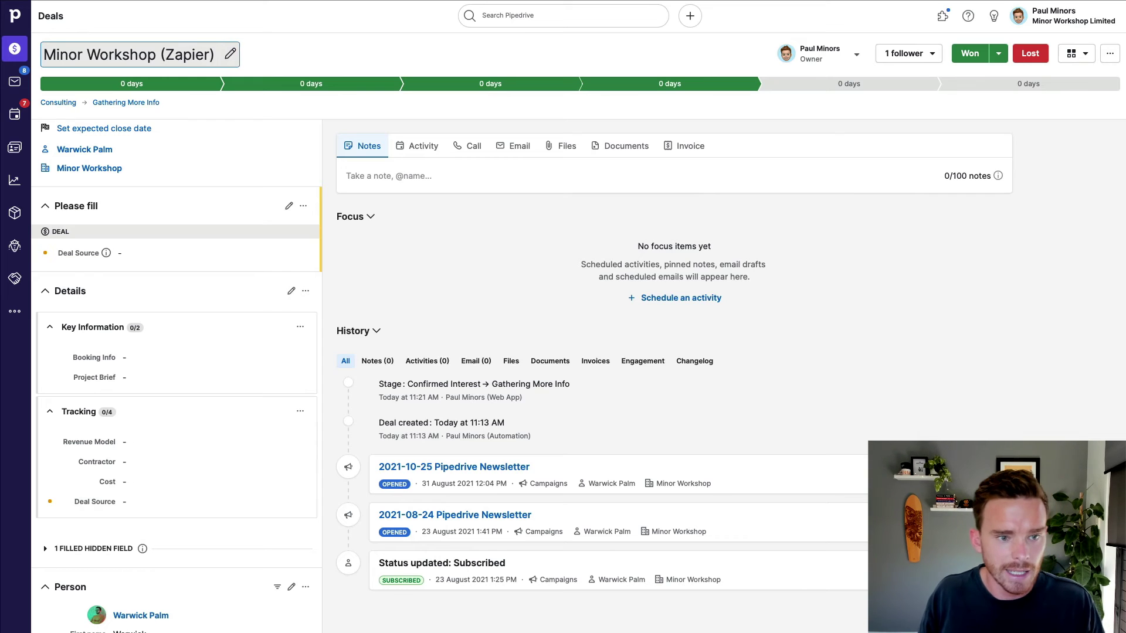
pyautogui.press('Return')
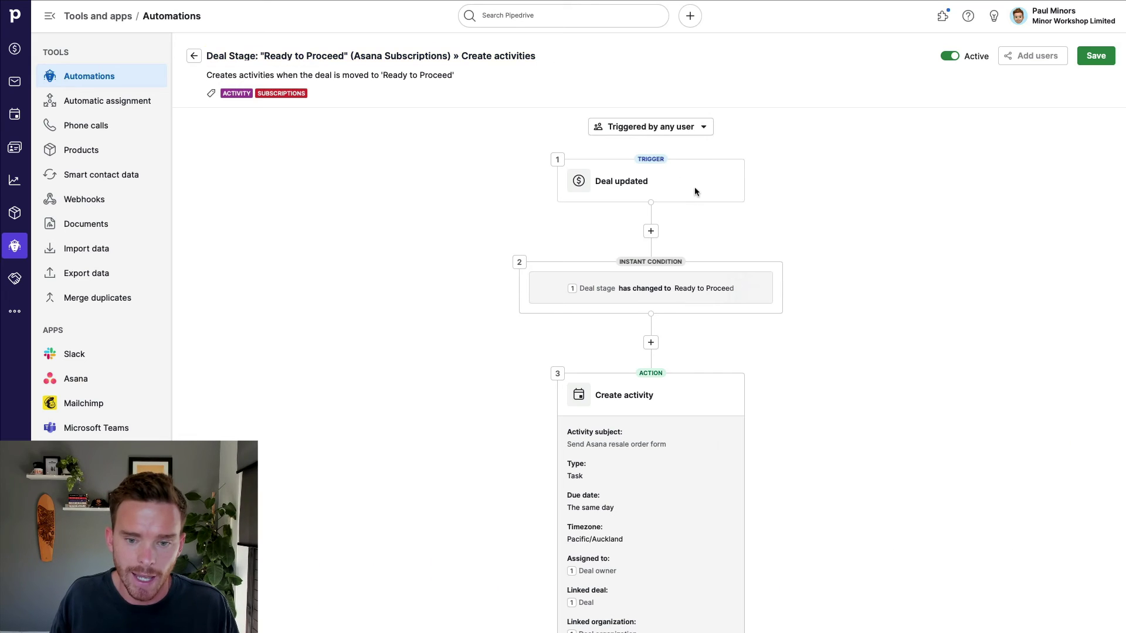
# - Inspect the deal stage condition and its pipeline stage options in the "Ready to Proceed" (Asana Subscriptions) automation
pyautogui.click(707, 289)
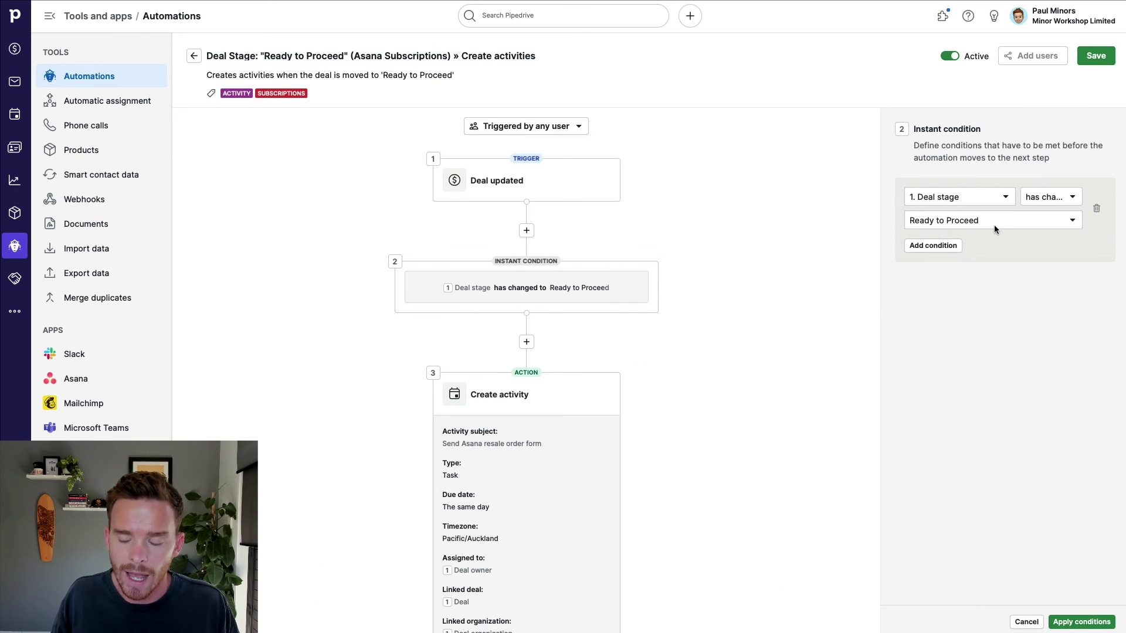
pyautogui.click(996, 224)
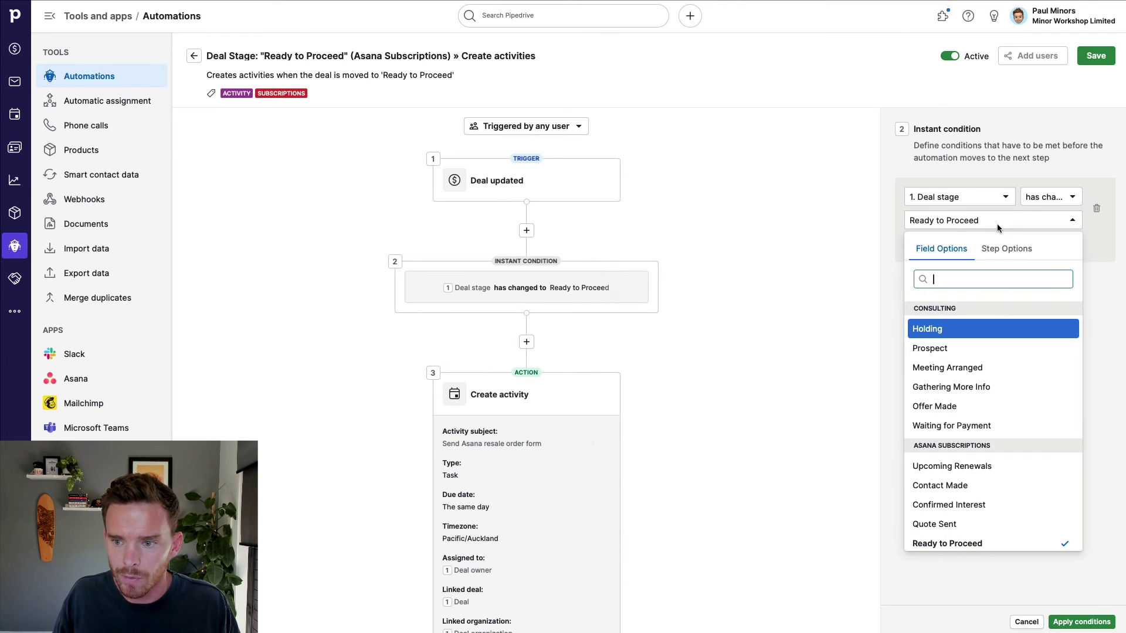
pyautogui.click(1039, 201)
pyautogui.click(987, 221)
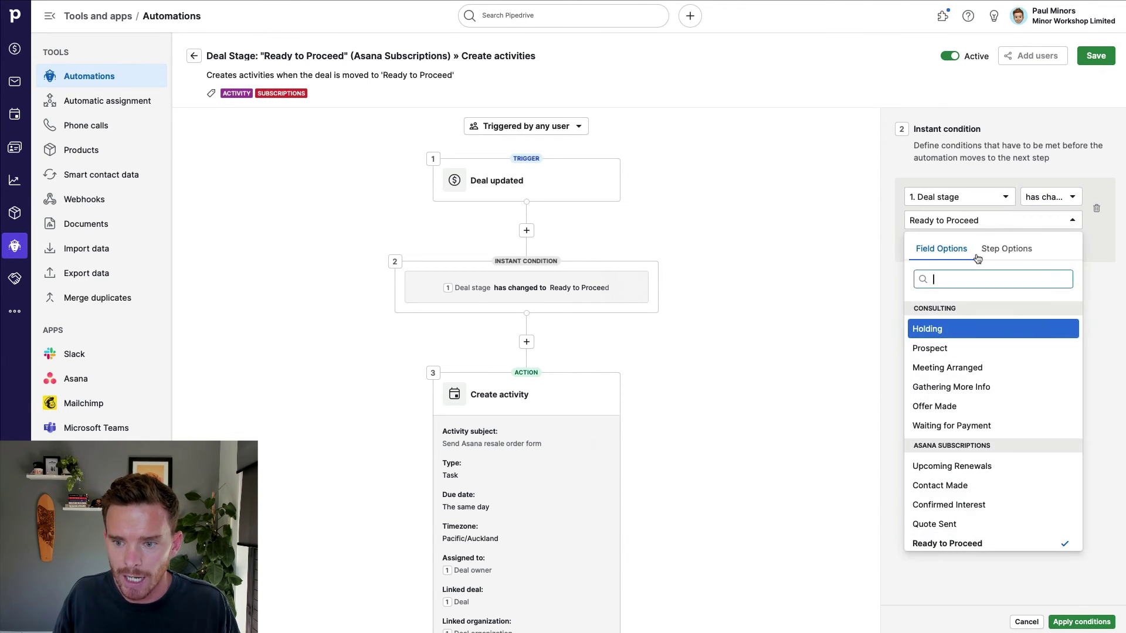
pyautogui.scroll(-5, 944, 364)
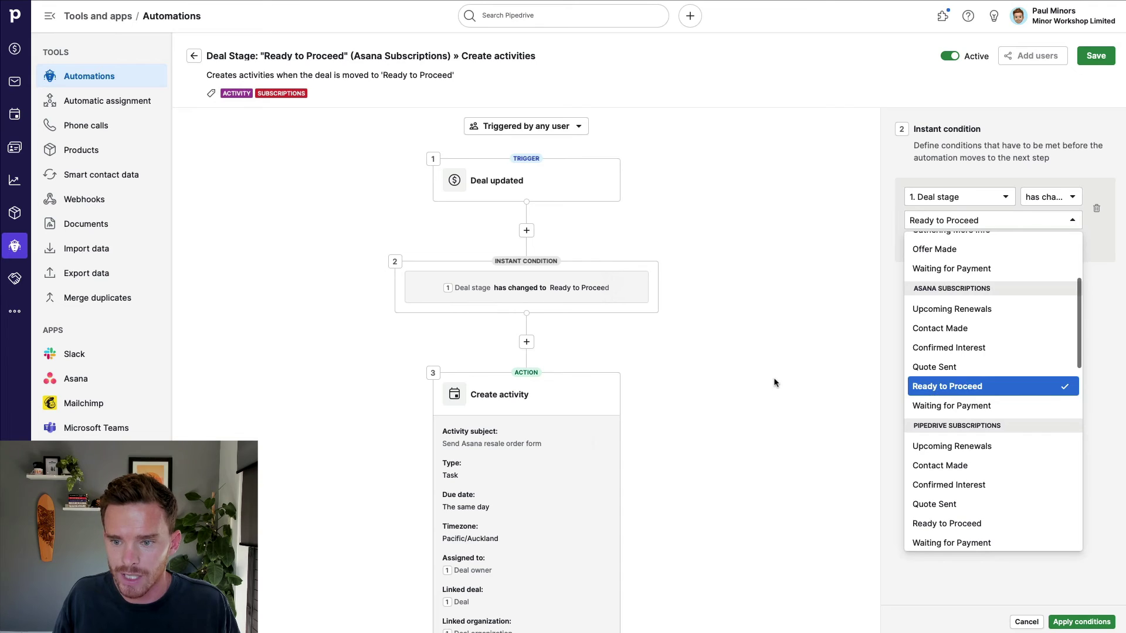
pyautogui.click(671, 325)
# - Examine the settings of the successive Create activity actions, including "Send Asana resale order form" and "Send reseller agreement"
pyautogui.scroll(-3, 671, 325)
pyautogui.click(604, 247)
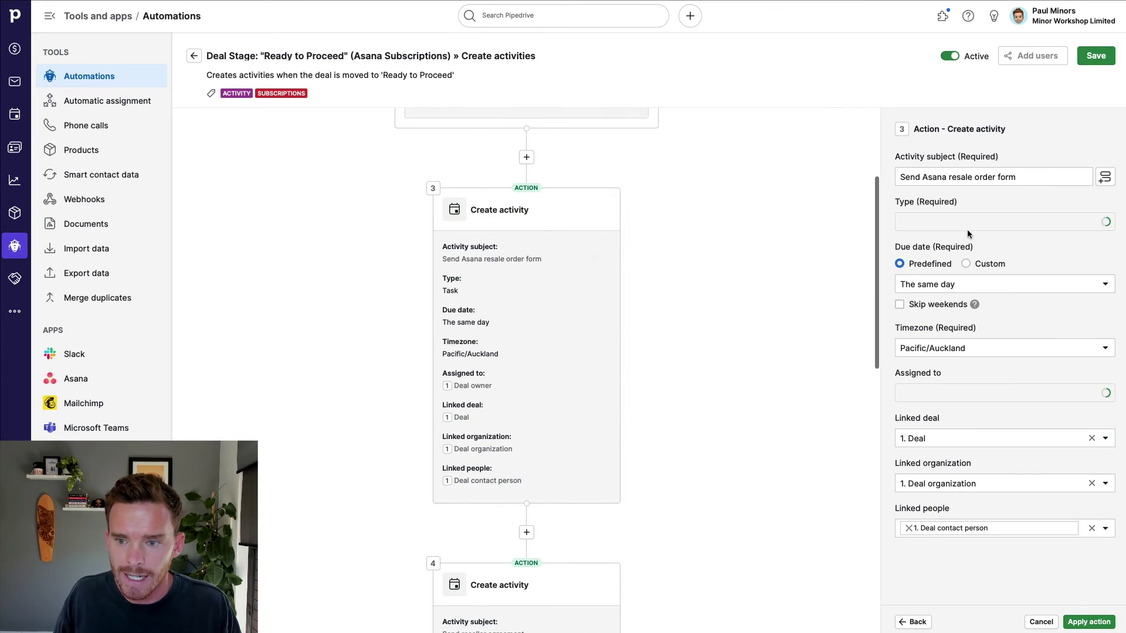
pyautogui.scroll(-5, 506, 319)
pyautogui.scroll(-1, 506, 319)
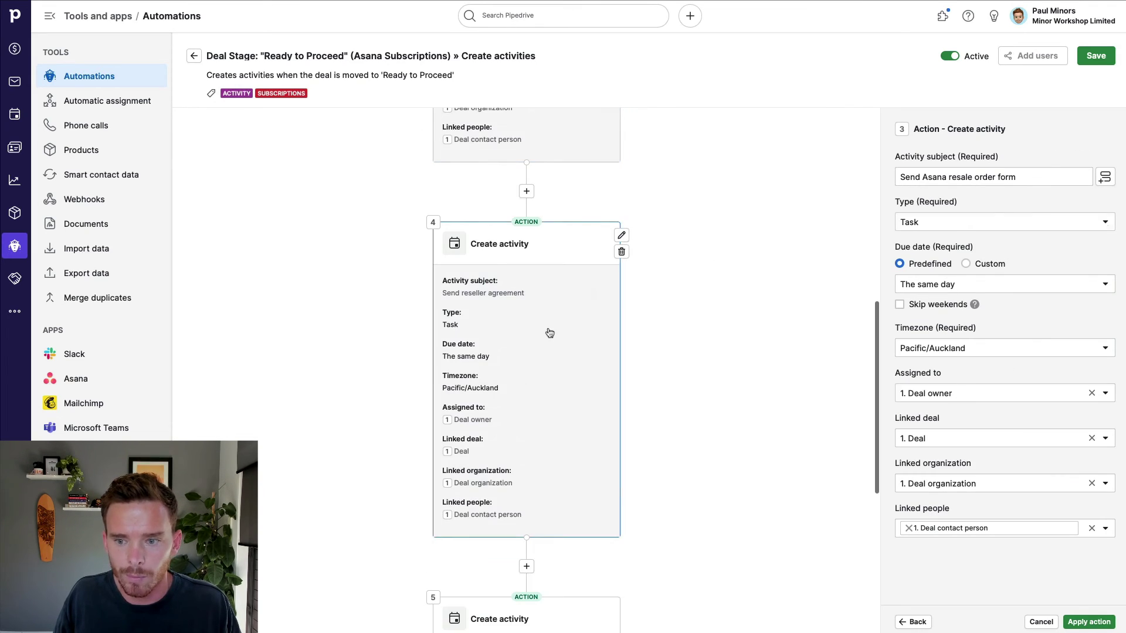
pyautogui.click(547, 332)
pyautogui.scroll(-7, 479, 336)
pyautogui.click(479, 336)
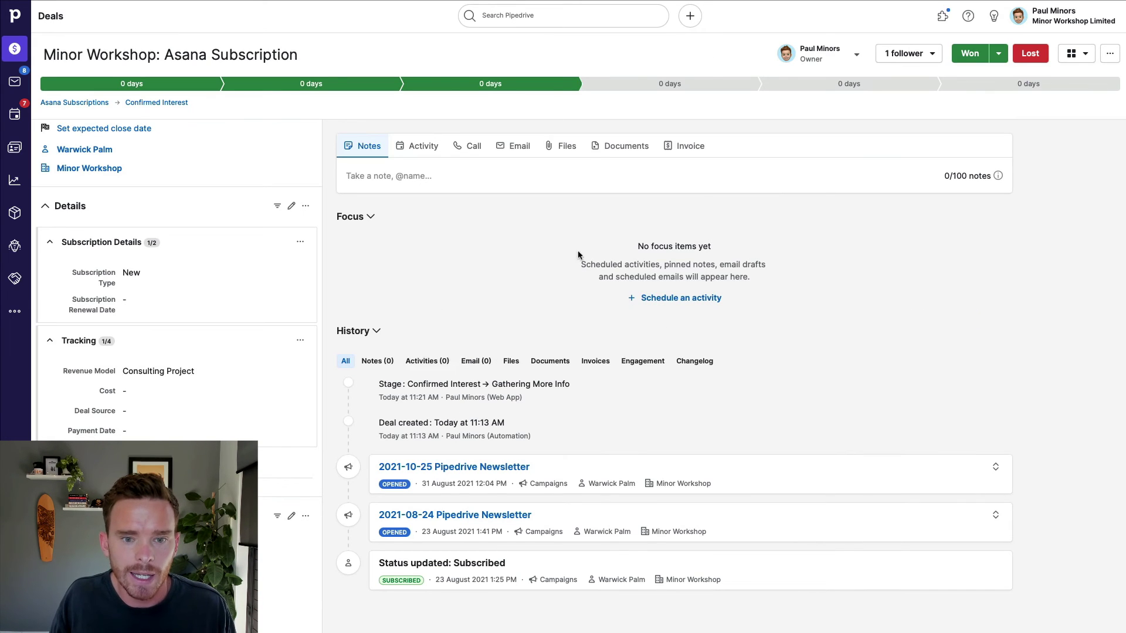
# - Advance the Minor Workshop: Asana Subscription deal to Quote Sent and on to Ready to Proceed, with expected close date 29 February 2024
pyautogui.click(636, 88)
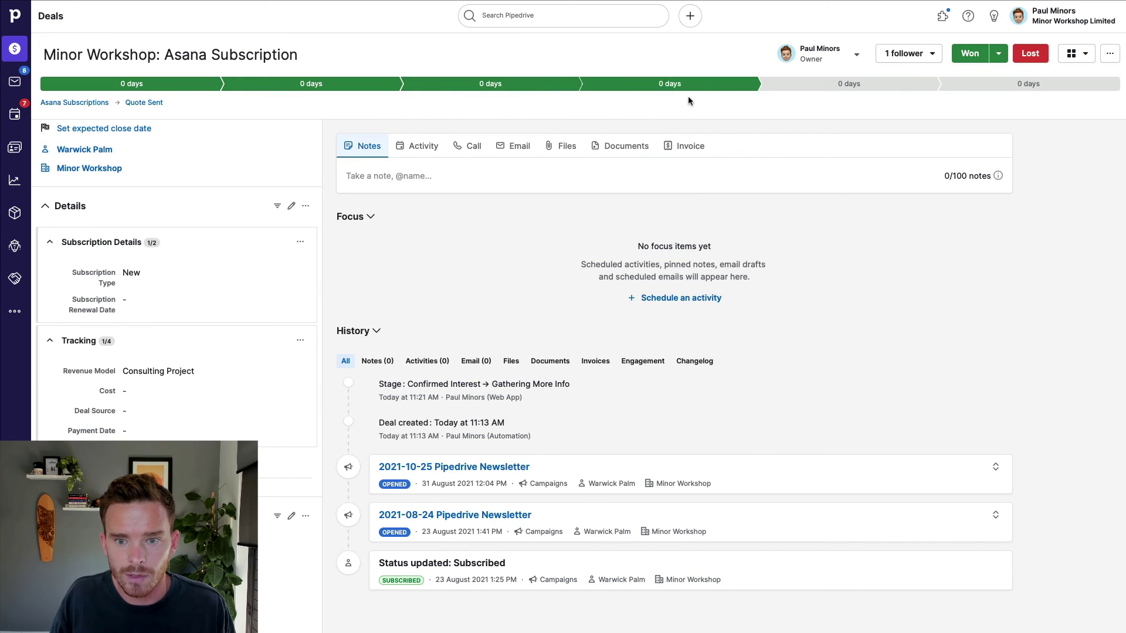
pyautogui.click(801, 88)
pyautogui.click(588, 123)
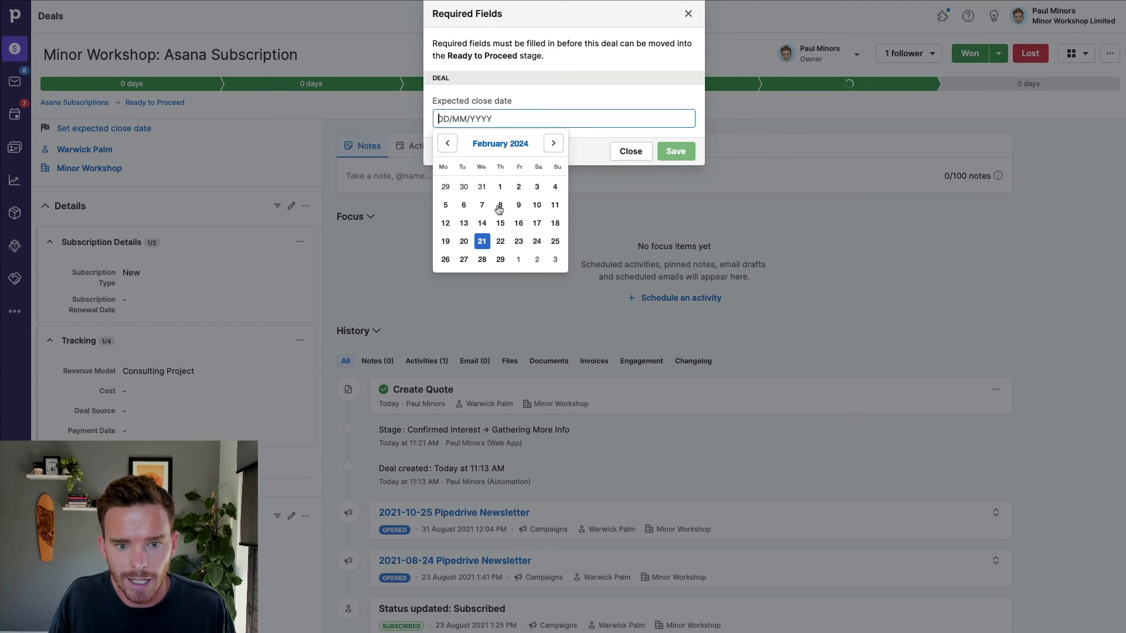
pyautogui.click(500, 258)
pyautogui.click(678, 152)
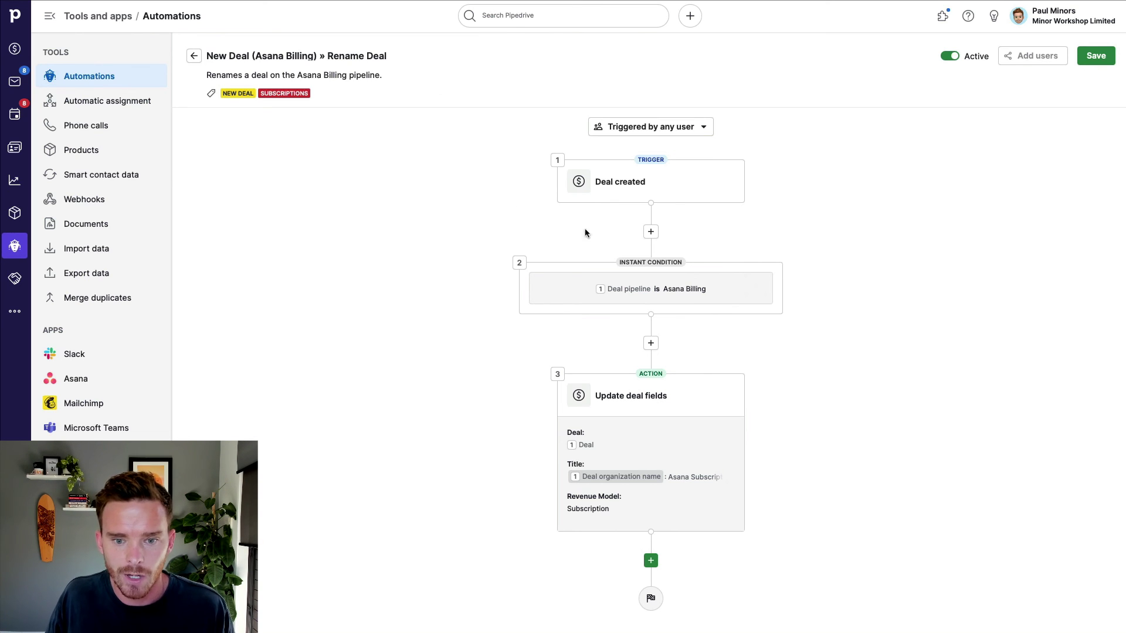
# - Inspect the pipeline condition and the Update deal fields settings in the "New Deal (Asana Billing) » Rename Deal" automation, leaving them unedited
pyautogui.click(706, 286)
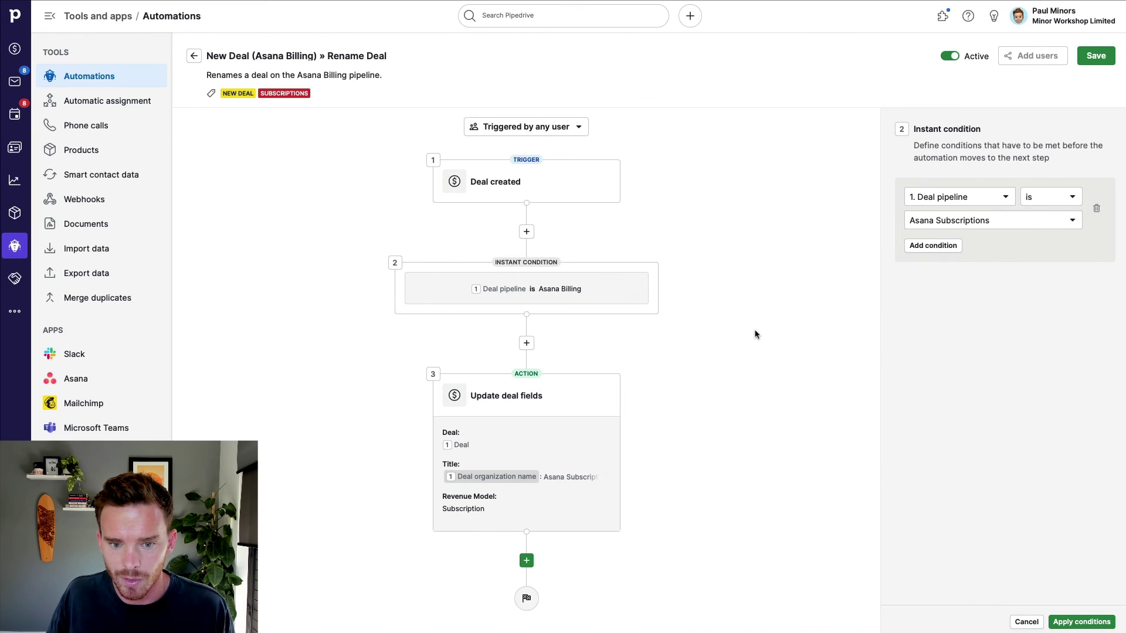
pyautogui.click(616, 384)
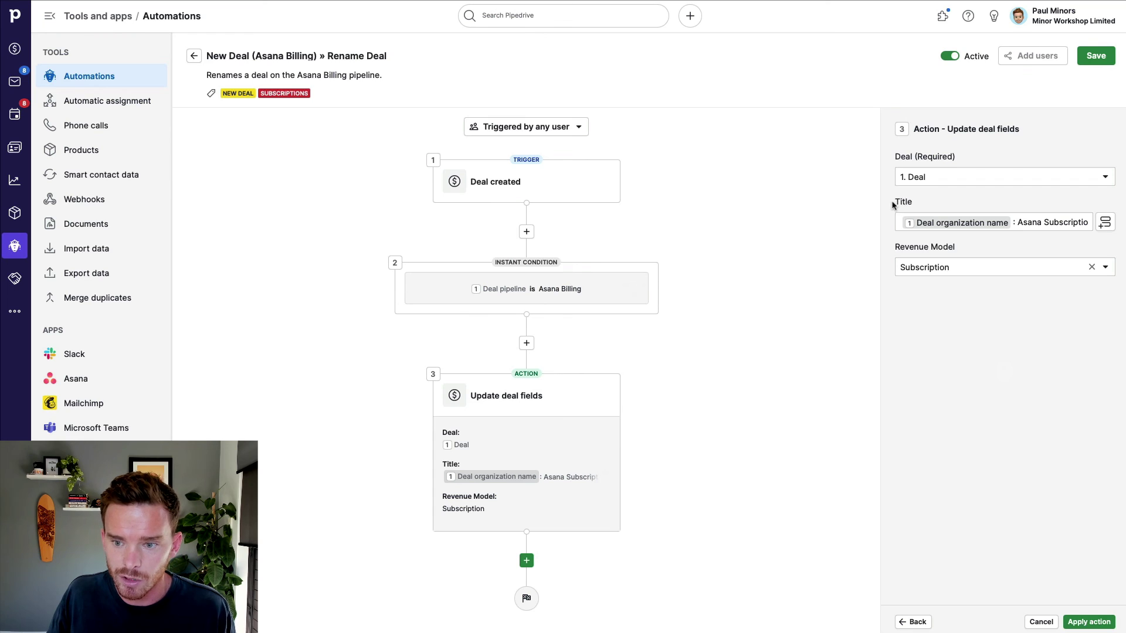
pyautogui.moveTo(892, 204); pyautogui.dragTo(926, 207)
pyautogui.click(964, 226)
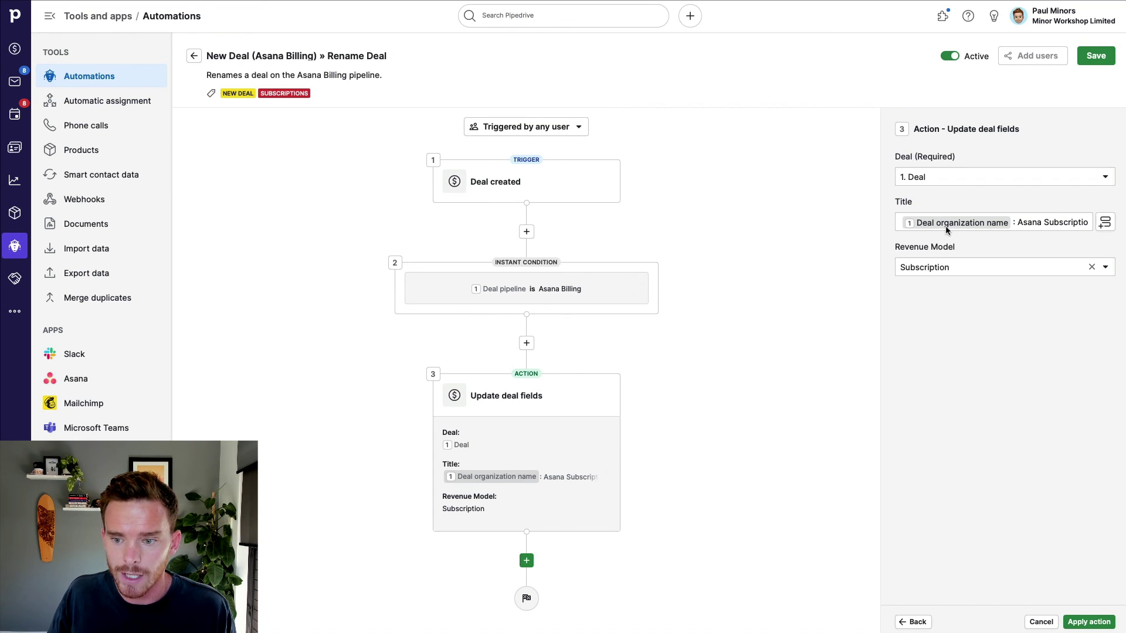
pyautogui.click(1013, 228)
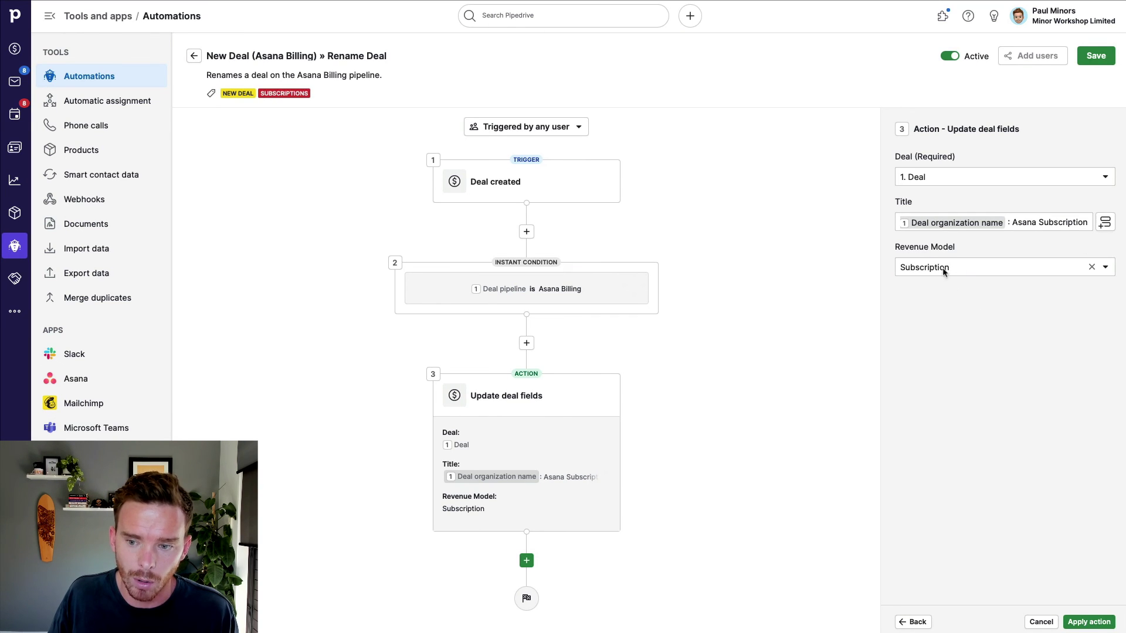
pyautogui.click(1041, 622)
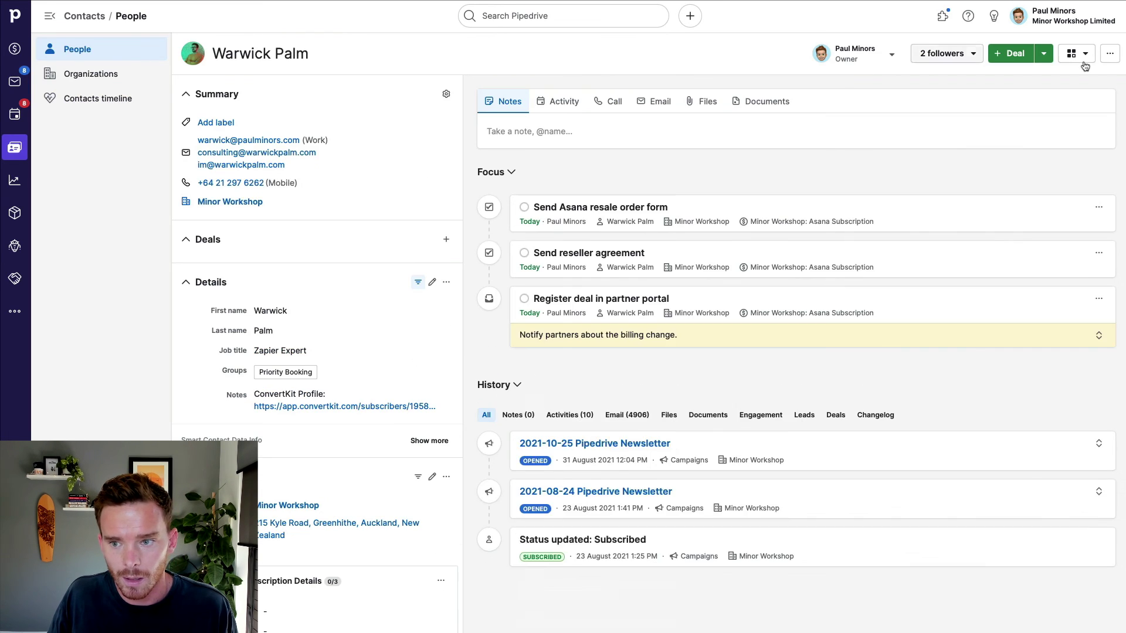
# - Create "Minor Workshop deal" for the open contact in the Asana Subscriptions pipeline's second stage, with subscription type New
pyautogui.click(1018, 57)
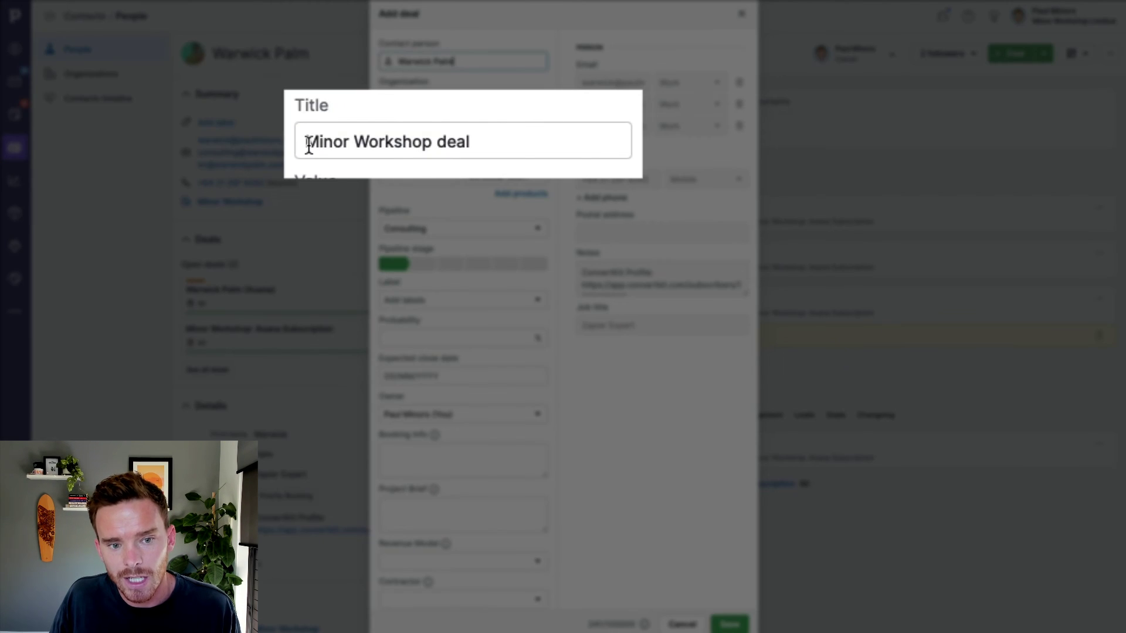
pyautogui.moveTo(384, 139); pyautogui.dragTo(526, 146)
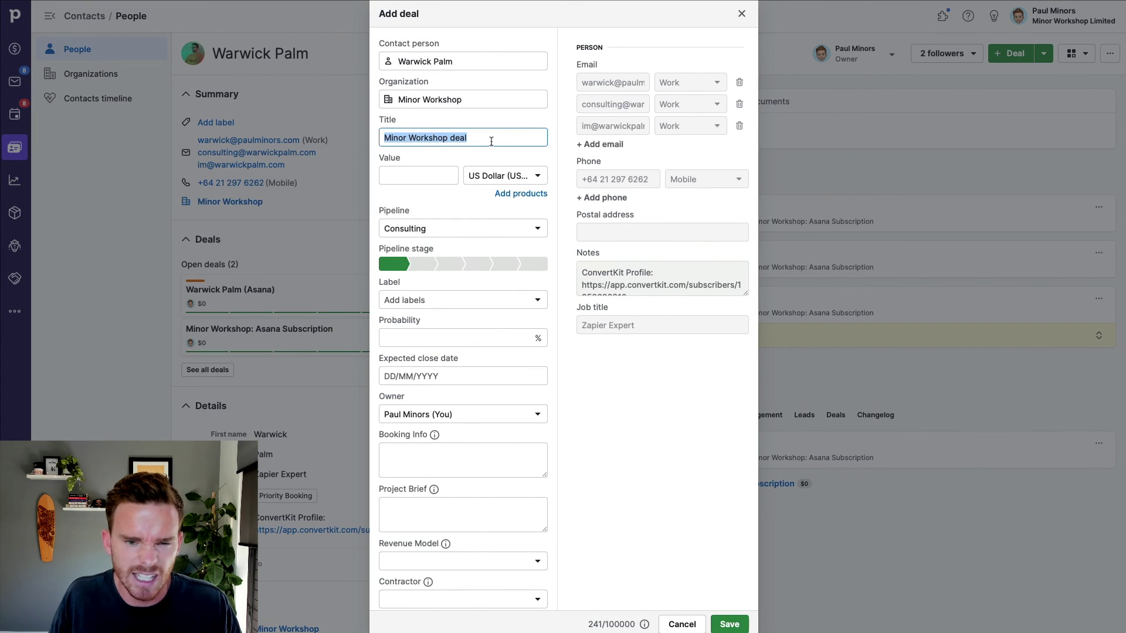
pyautogui.click(495, 141)
pyautogui.click(469, 234)
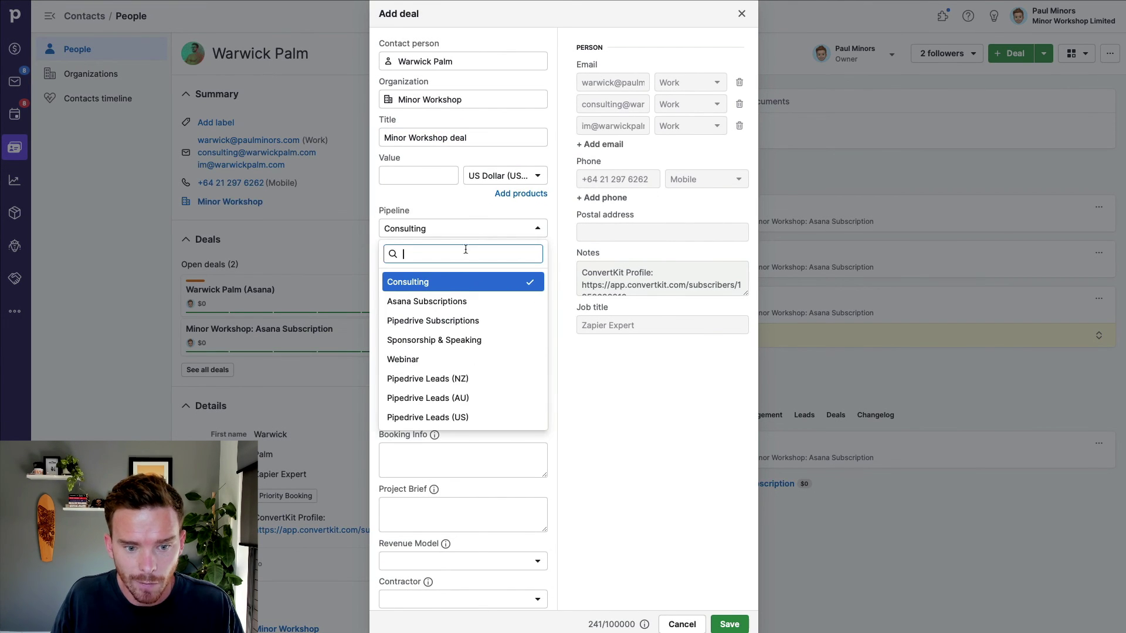
pyautogui.click(463, 297)
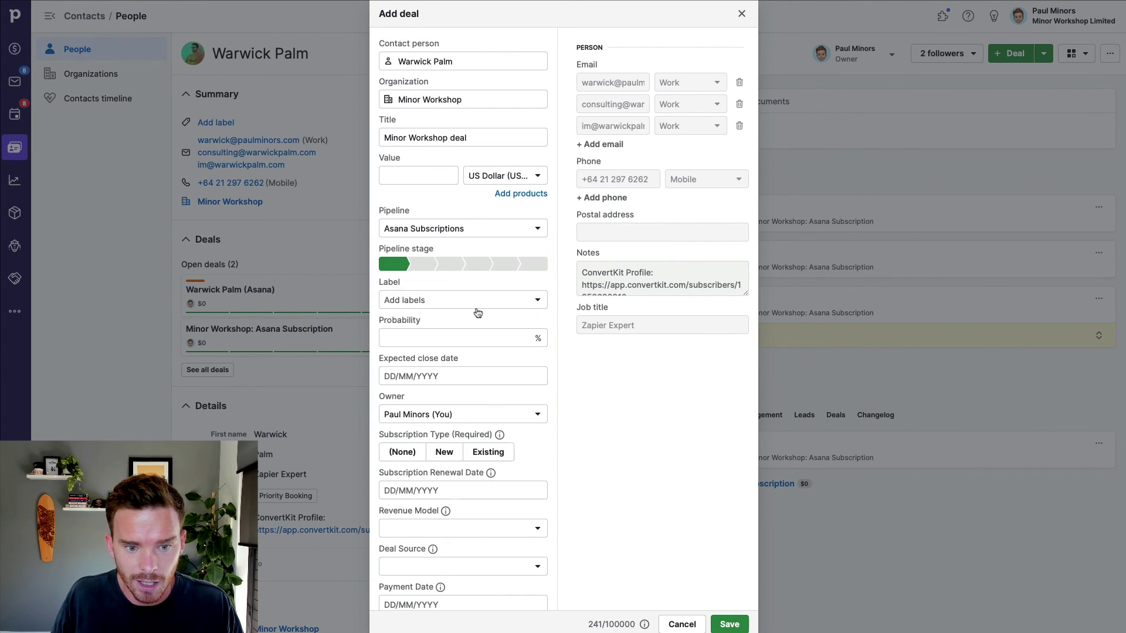
pyautogui.click(424, 266)
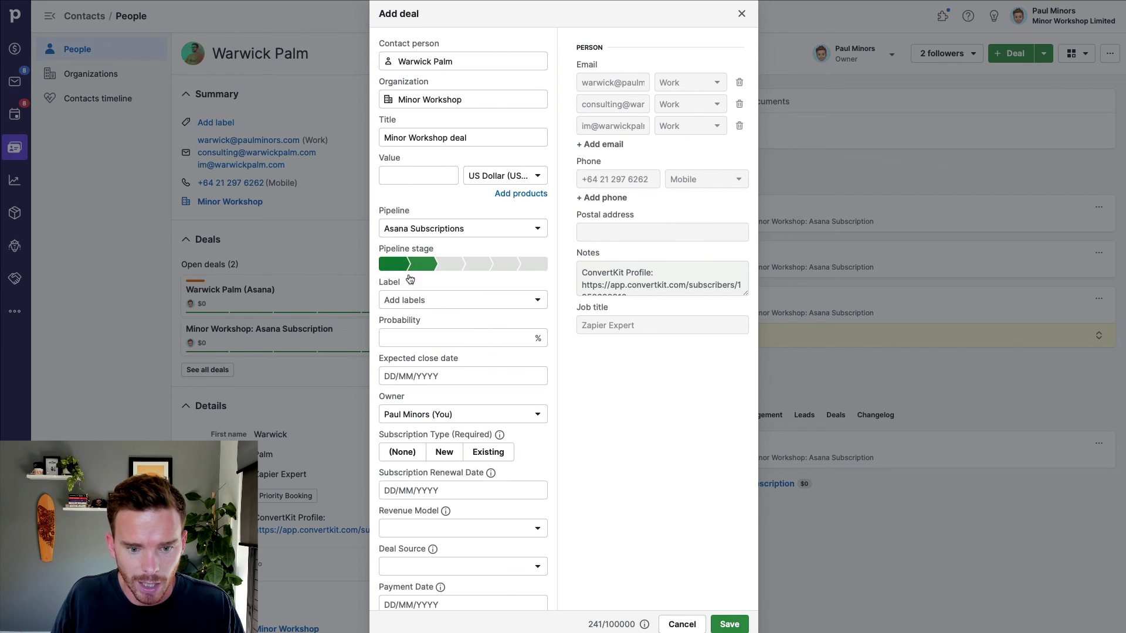
pyautogui.click(727, 625)
pyautogui.click(444, 452)
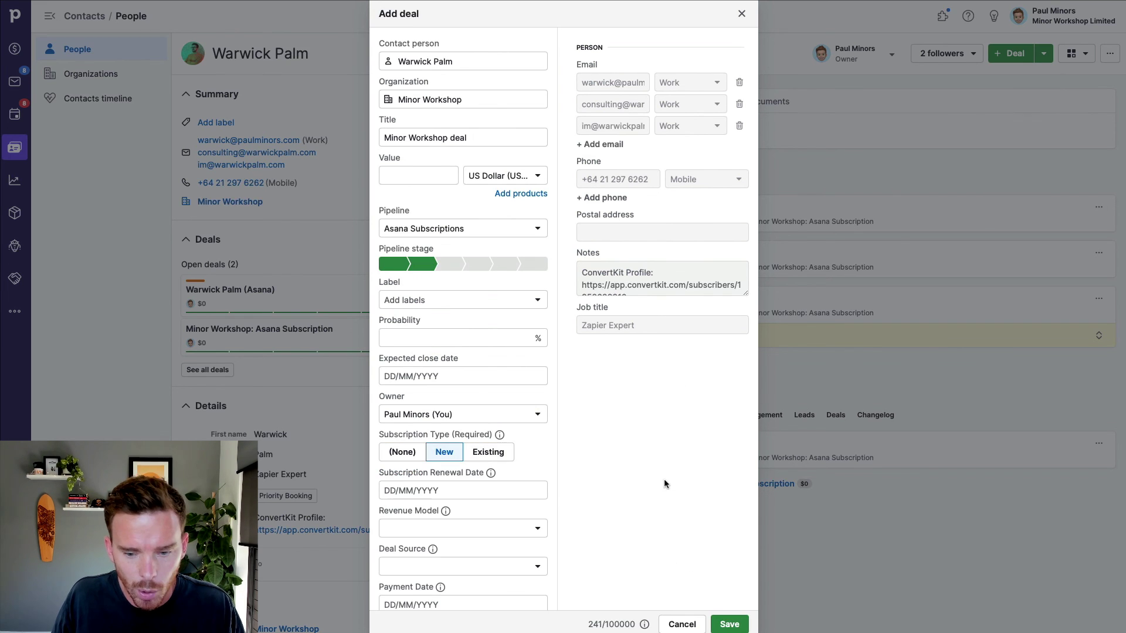
pyautogui.click(728, 625)
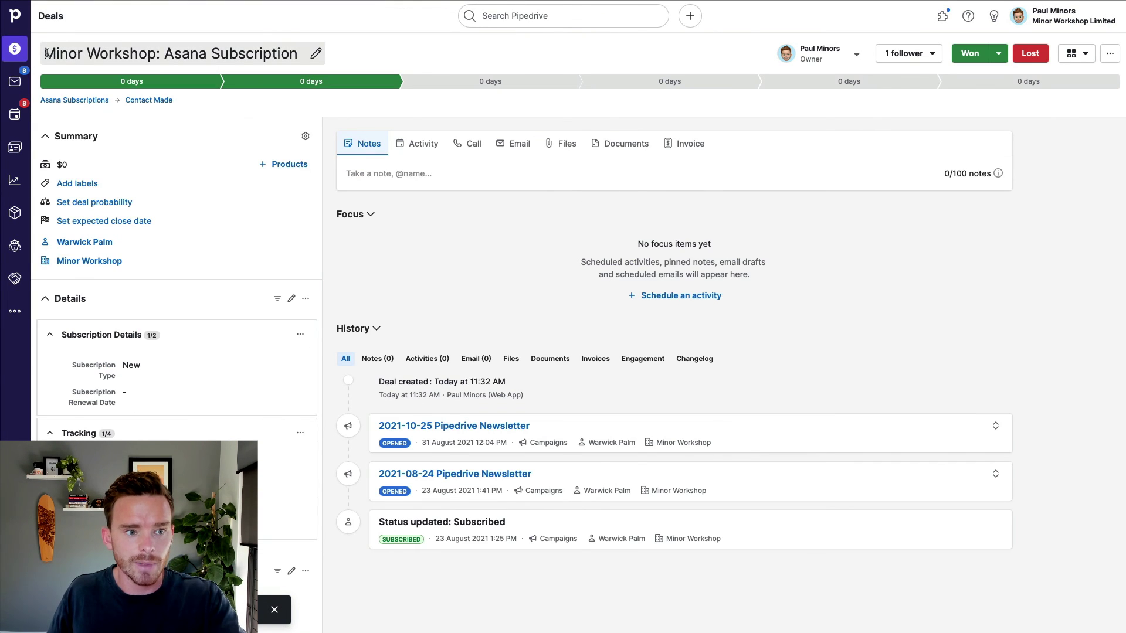
# - Examine the new deal's title and the title-change entry in its changelog
pyautogui.click(46, 54)
pyautogui.moveTo(46, 53); pyautogui.dragTo(317, 53)
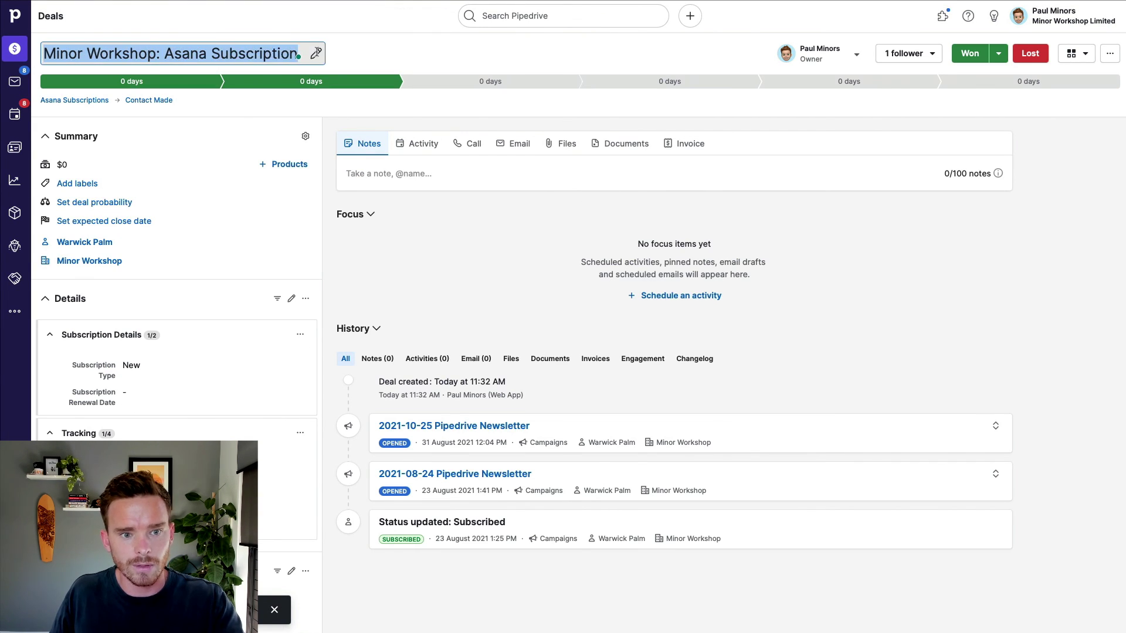
pyautogui.press('Escape')
pyautogui.click(696, 359)
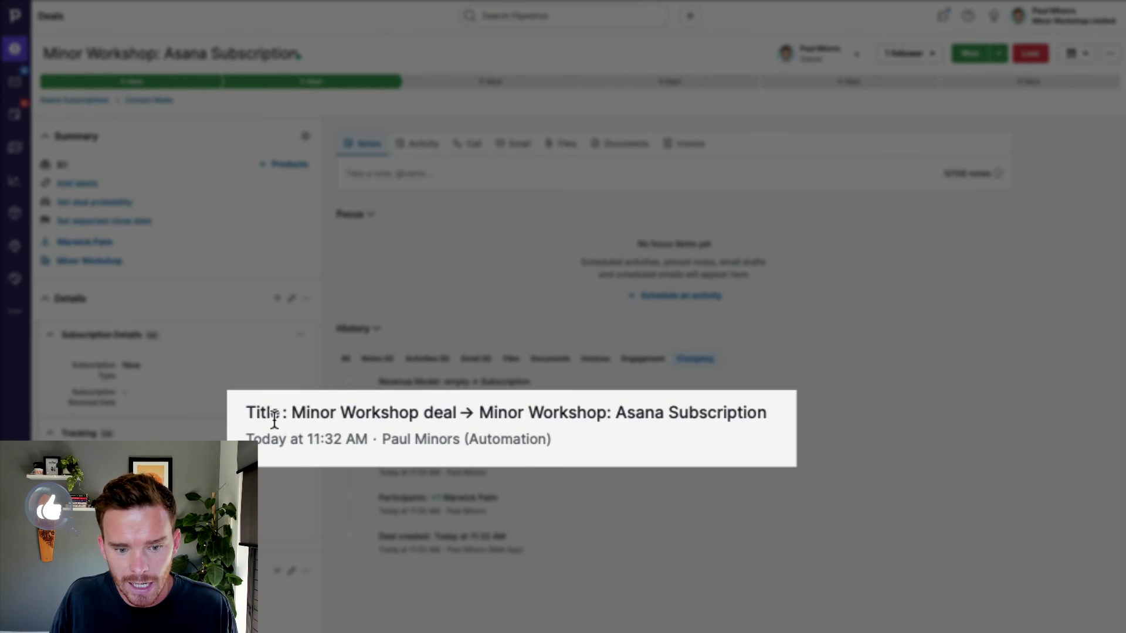
pyautogui.moveTo(480, 441); pyautogui.dragTo(550, 441)
pyautogui.moveTo(301, 414); pyautogui.dragTo(766, 412)
pyautogui.click(766, 412)
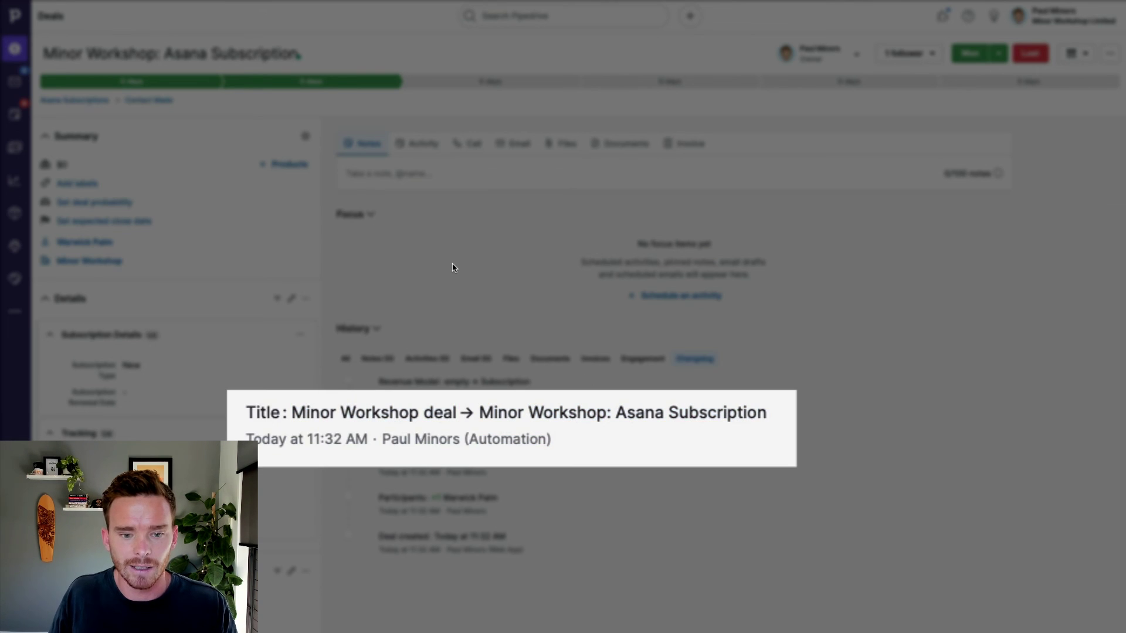